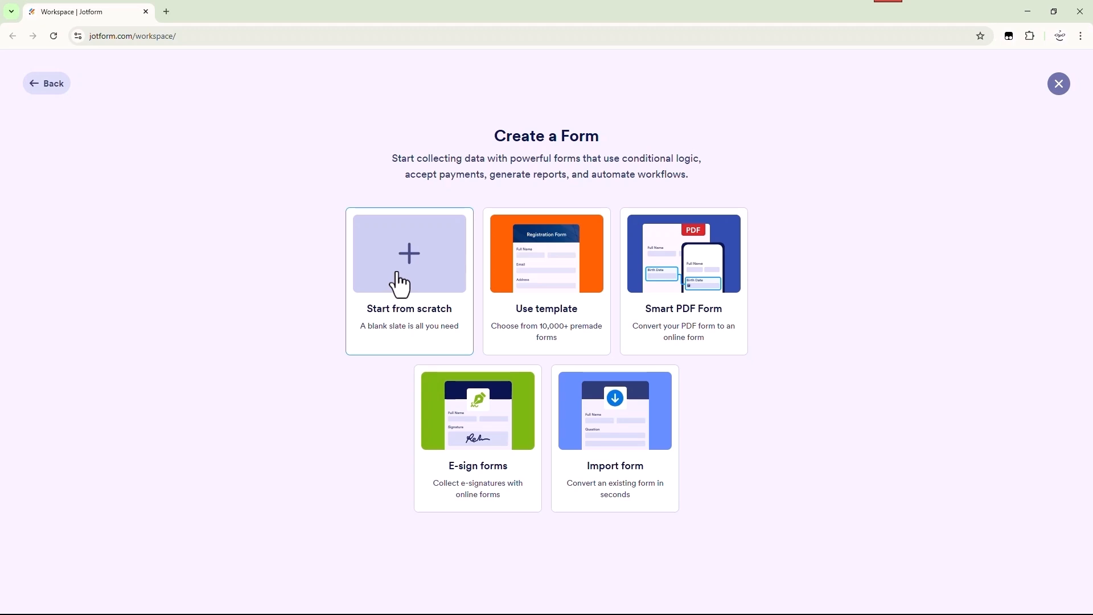
# Start a blank classic form and save logo-opo2-edit.png with organization name Opodab Studio
pyautogui.click(401, 283)
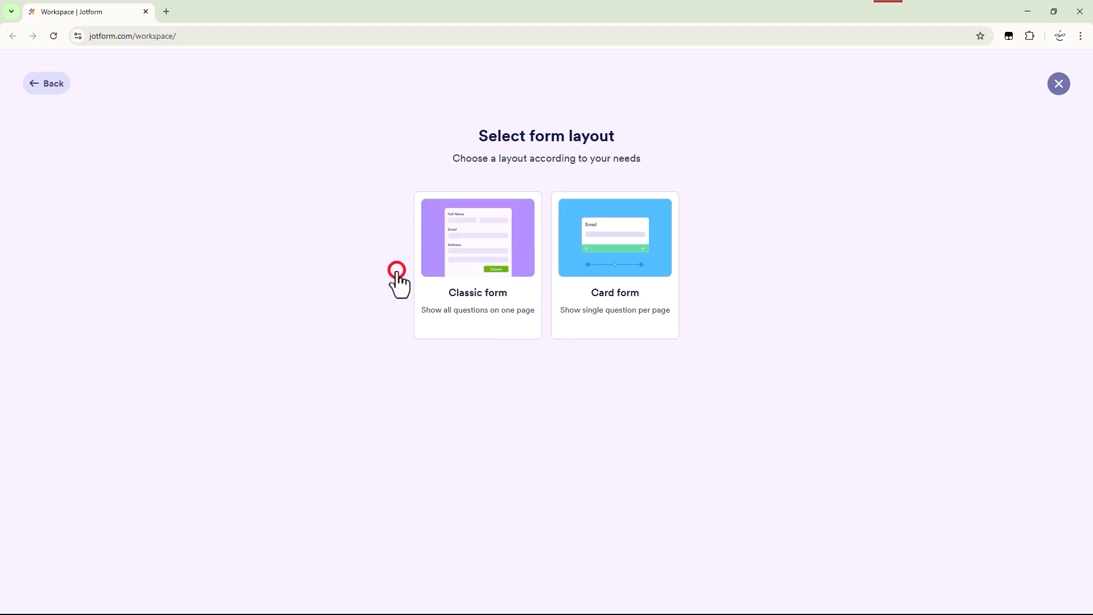
pyautogui.click(480, 259)
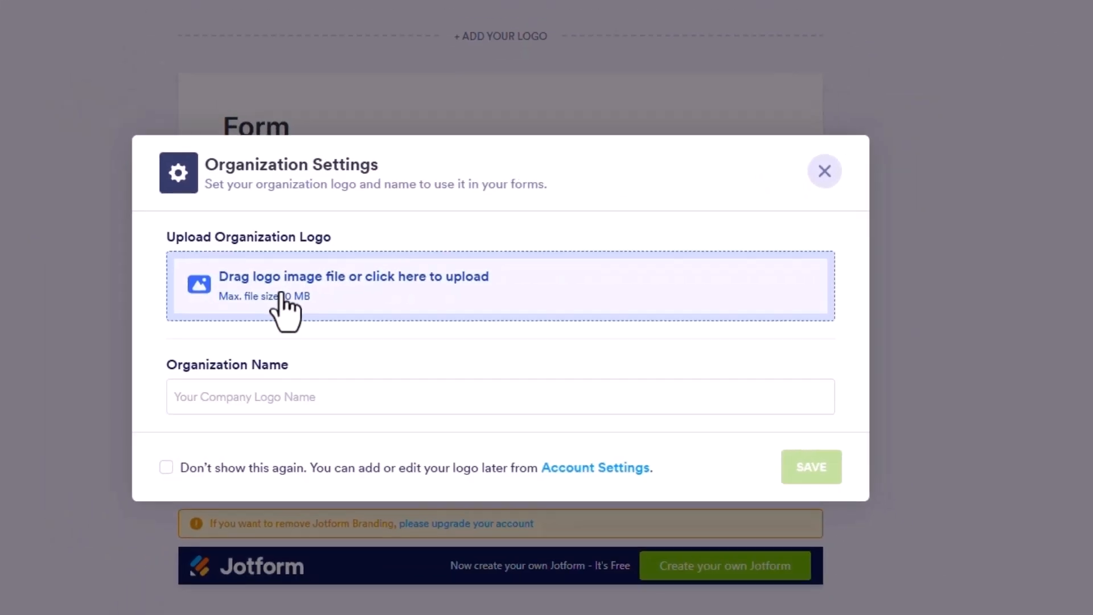
pyautogui.click(285, 308)
pyautogui.doubleClick(251, 92)
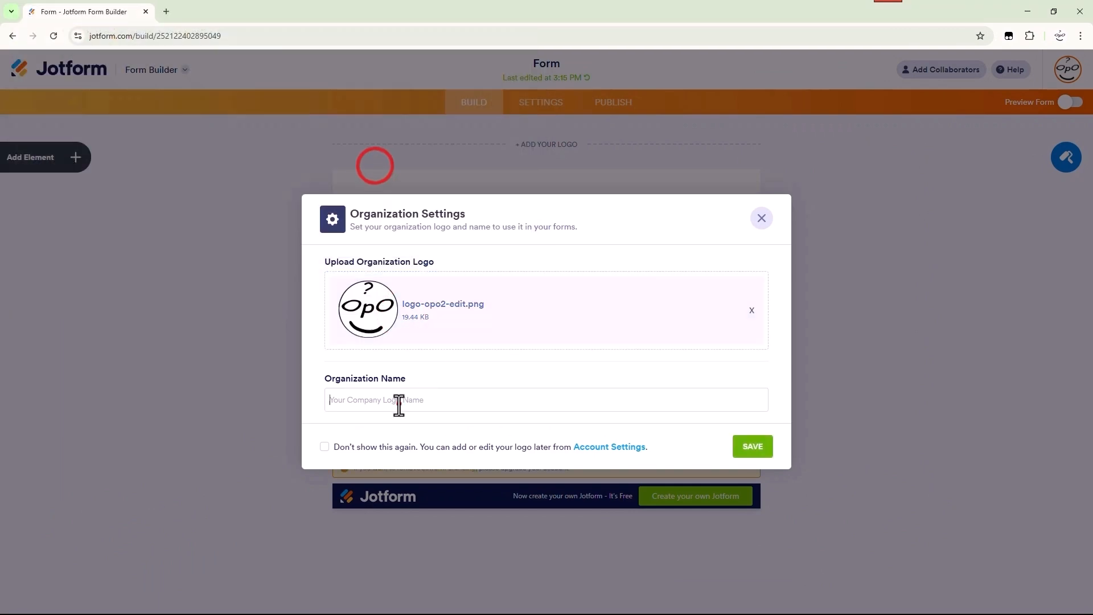
pyautogui.click(400, 404)
pyautogui.write('Opodab Studio')
pyautogui.click(749, 453)
# Rename the form heading to 'Opodab Studio - Project Kickoff Form'
pyautogui.click(381, 270)
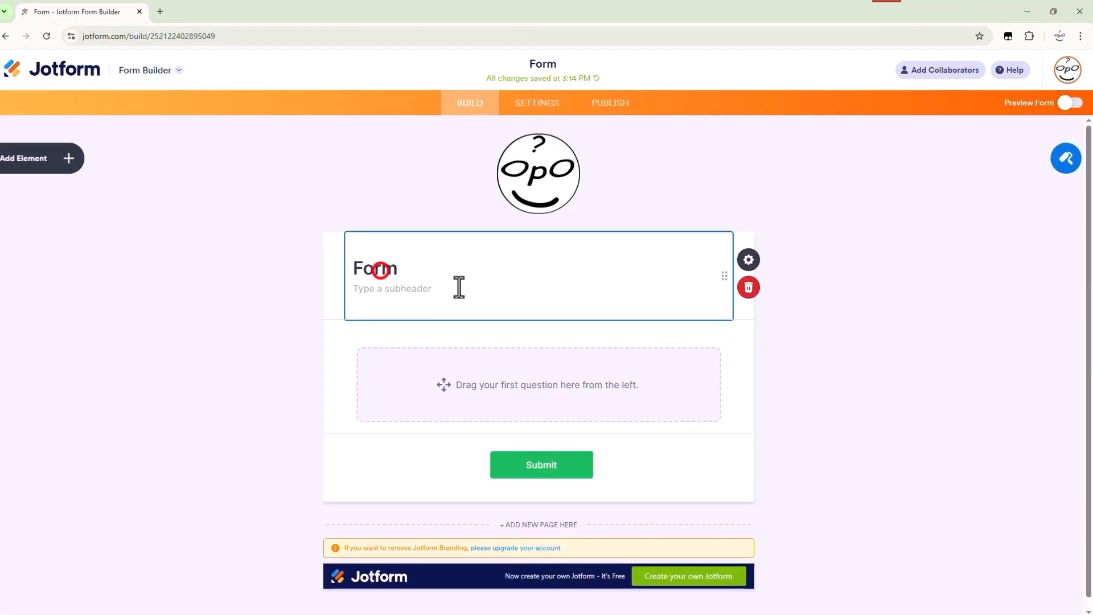
pyautogui.click(748, 259)
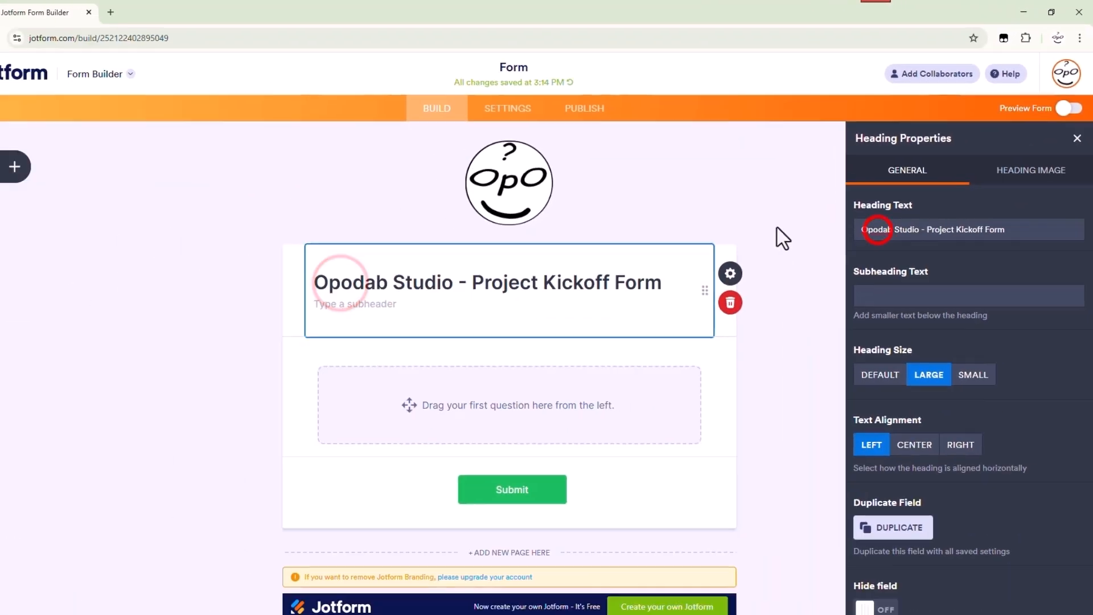
pyautogui.click(572, 372)
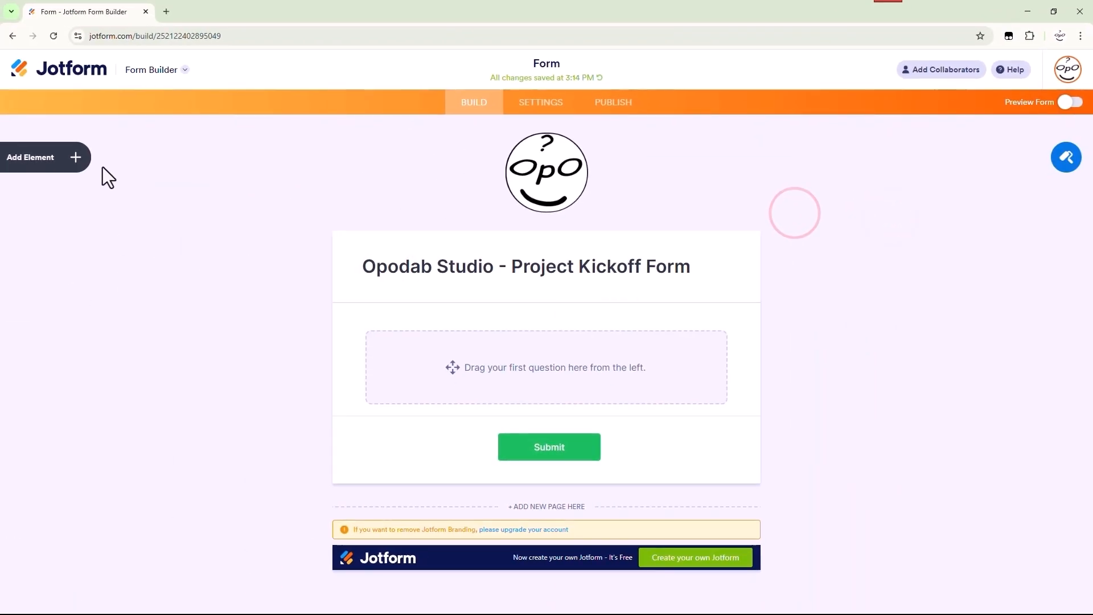
pyautogui.click(46, 159)
# Add Name and Email questions plus a short text question labelled 'Company Name'
pyautogui.moveTo(71, 223); pyautogui.dragTo(450, 337)
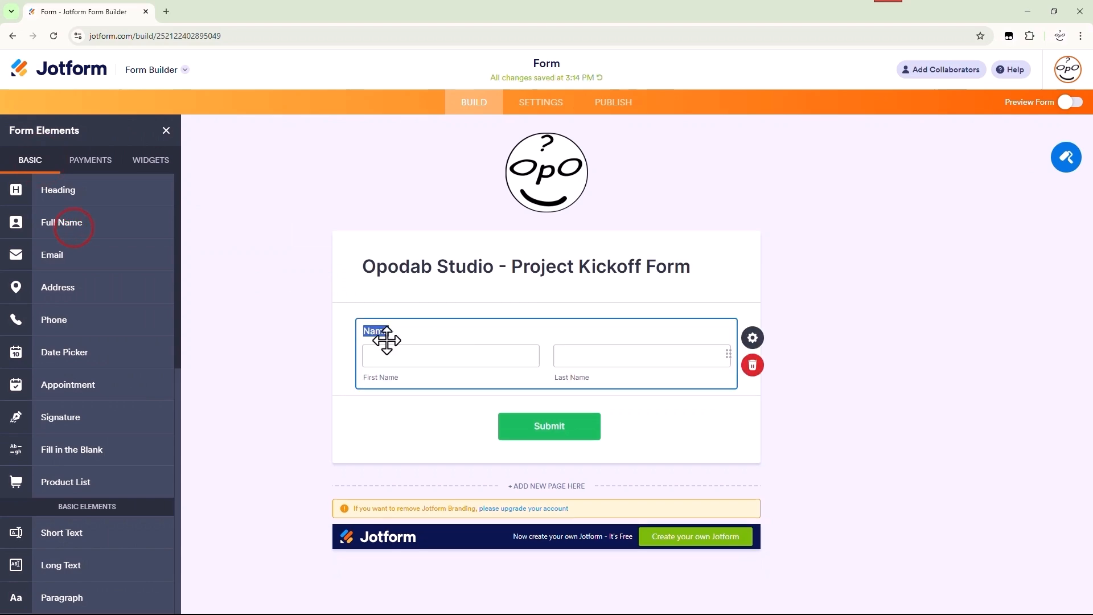
pyautogui.moveTo(46, 254); pyautogui.dragTo(398, 435)
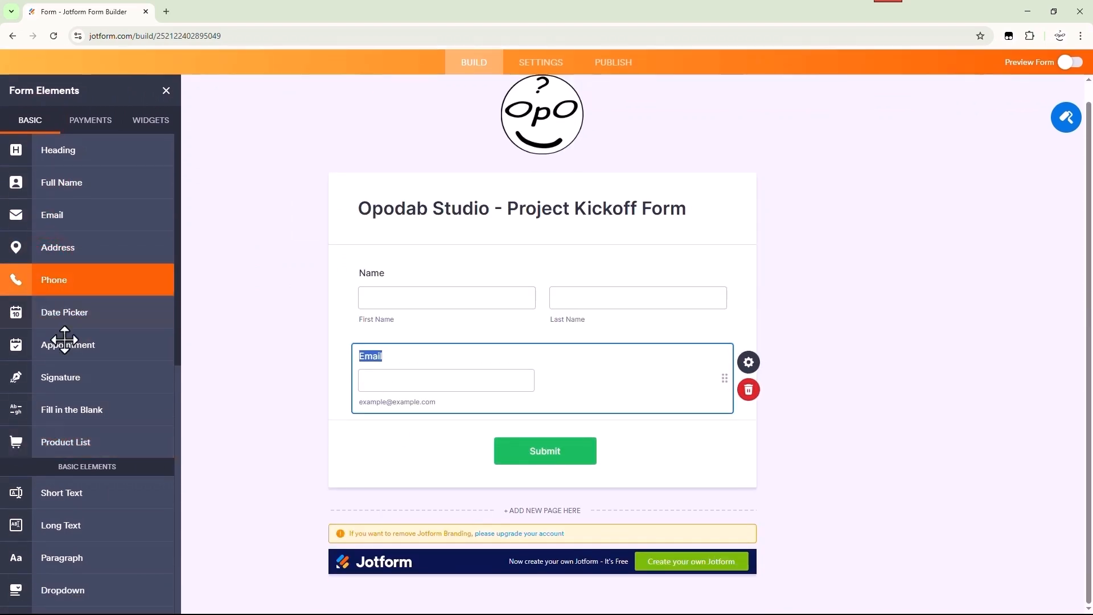
pyautogui.click(80, 493)
pyautogui.scroll(-4, 114, 370)
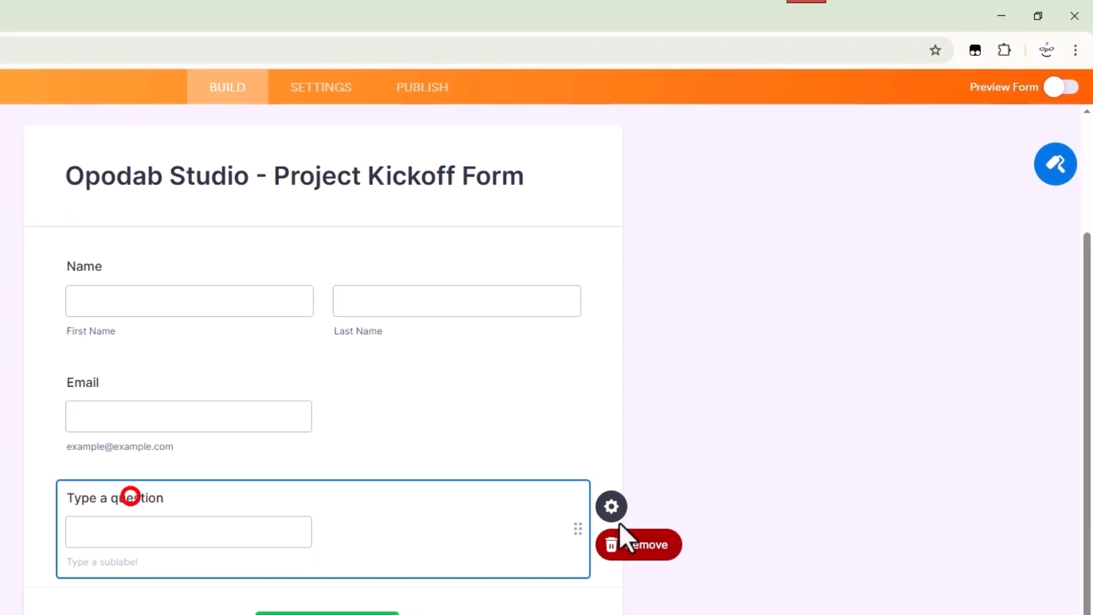
pyautogui.click(744, 366)
pyautogui.tripleClick(793, 268)
pyautogui.write('Compa')
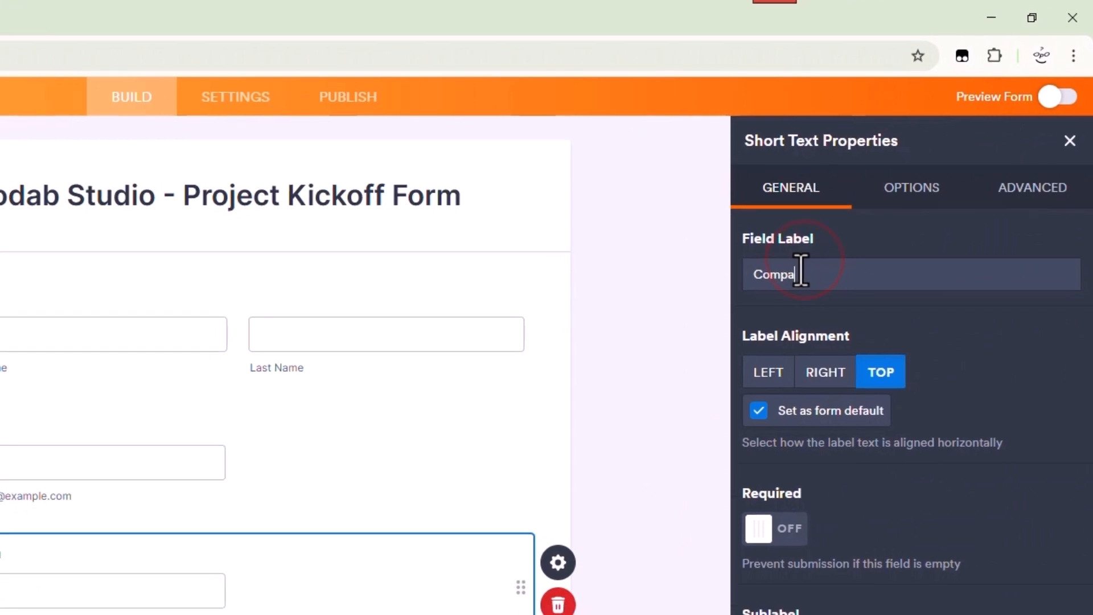
pyautogui.write('ny Name')
pyautogui.click(246, 280)
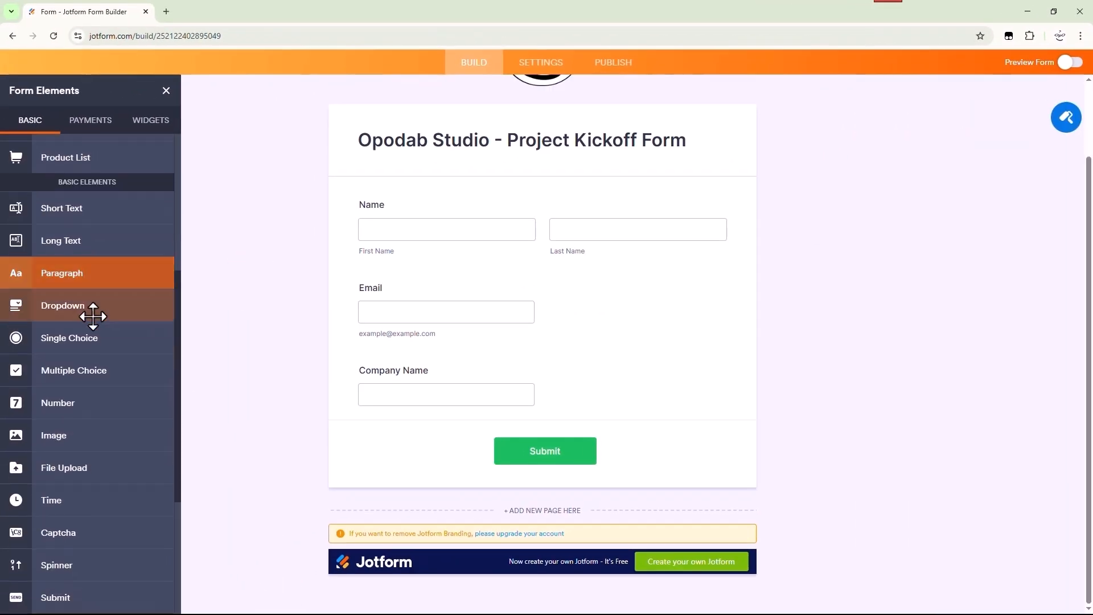
# Add a 'Select Service Type' dropdown with priced choices such as 'Web Design - $5,000' and 'Branding Package - $3,500'
pyautogui.moveTo(93, 317); pyautogui.dragTo(416, 428)
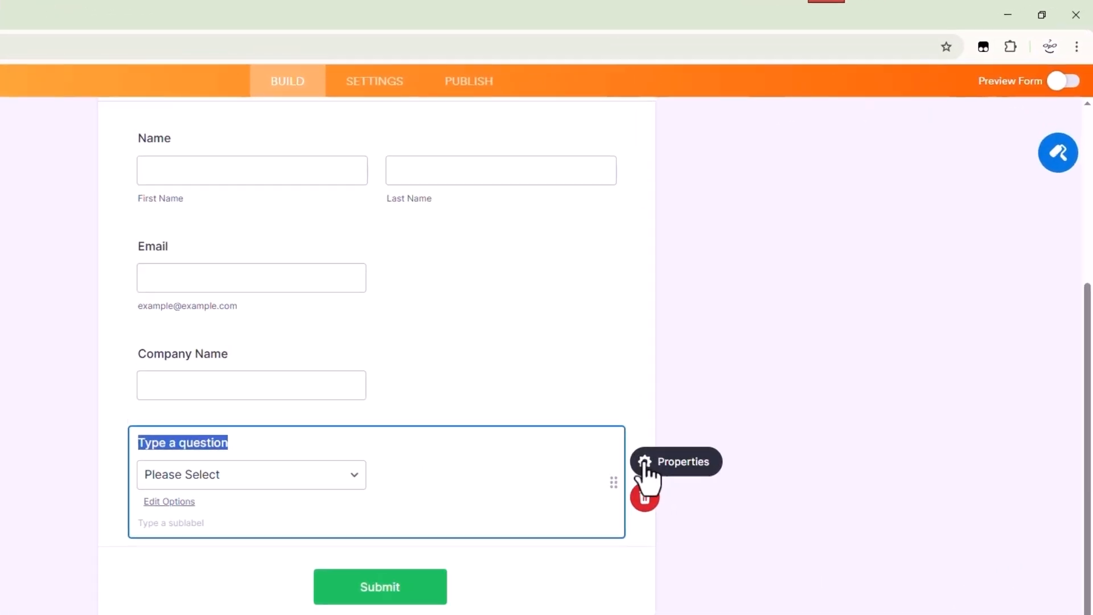
pyautogui.click(748, 355)
pyautogui.tripleClick(901, 180)
pyautogui.write('Select Service Type')
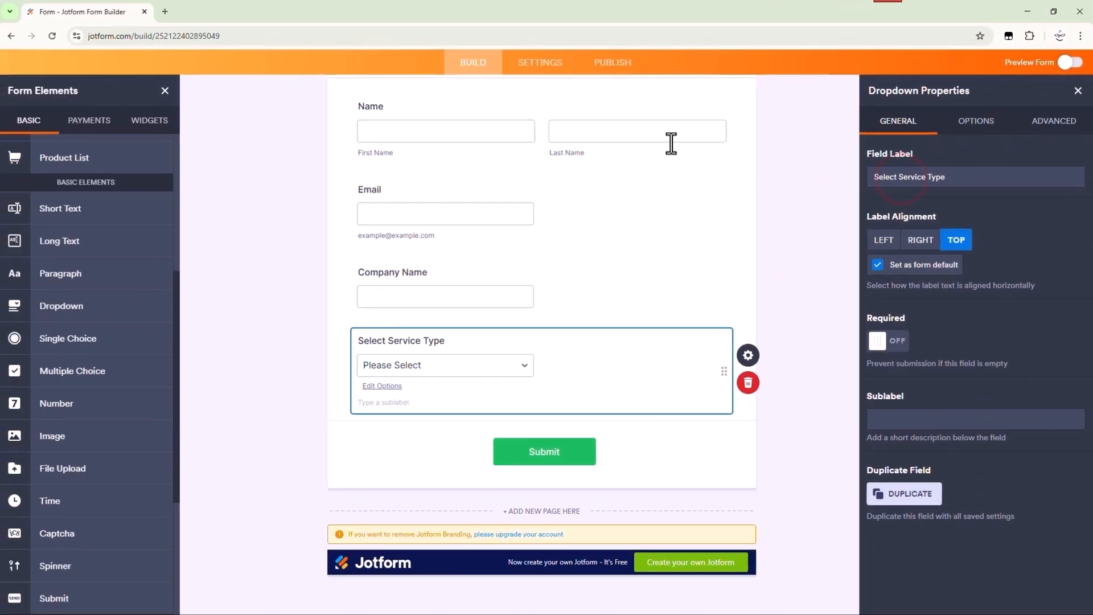
pyautogui.click(937, 162)
pyautogui.click(836, 370)
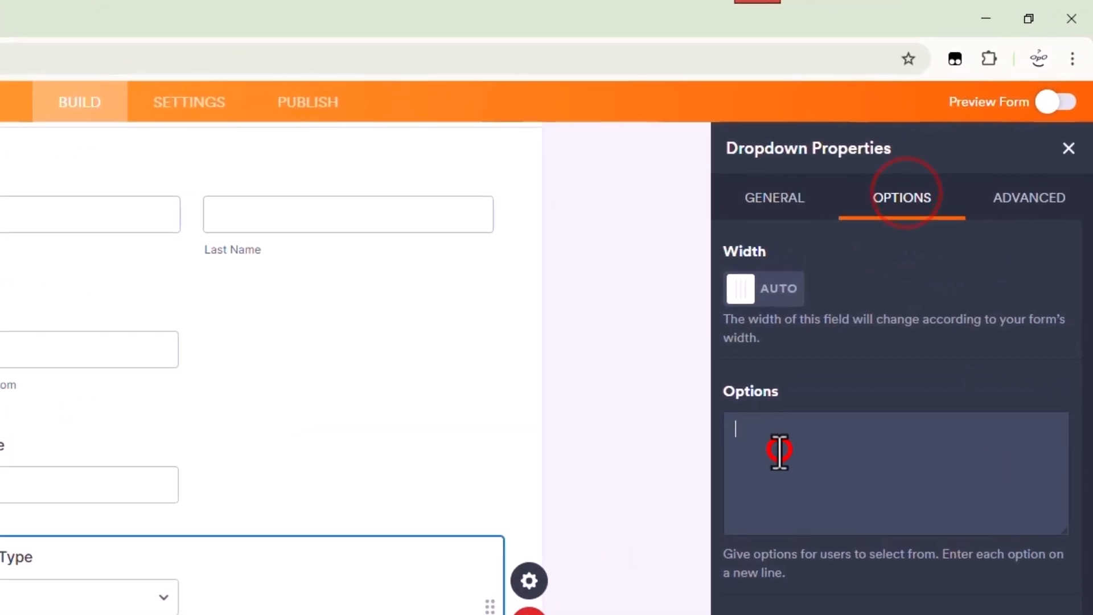
pyautogui.write('Web Design - $5,000')
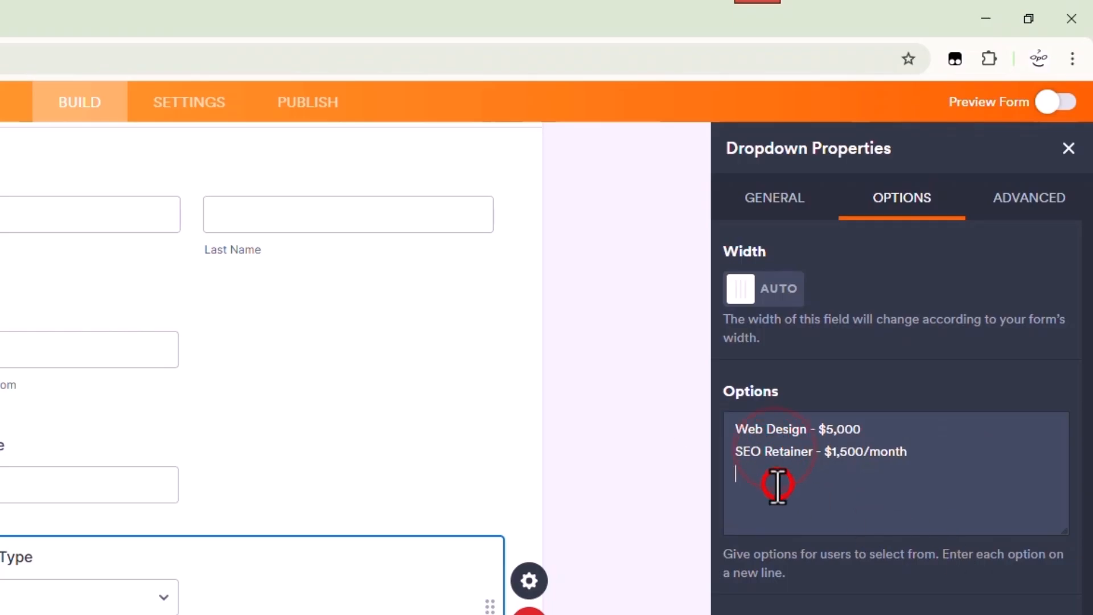
pyautogui.write('Branding Package - $3,500')
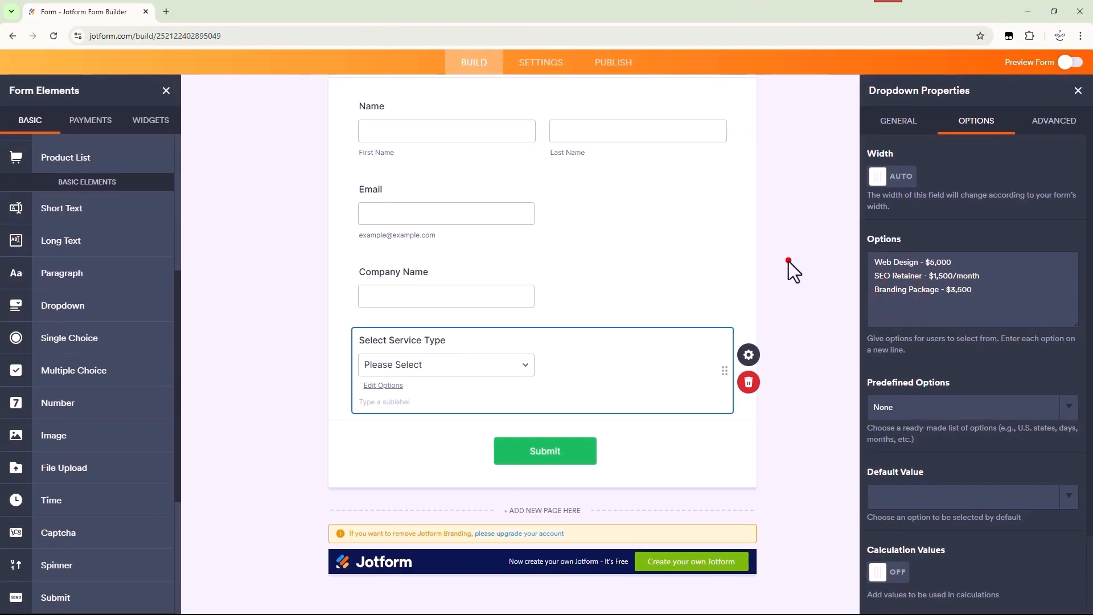
pyautogui.click(788, 261)
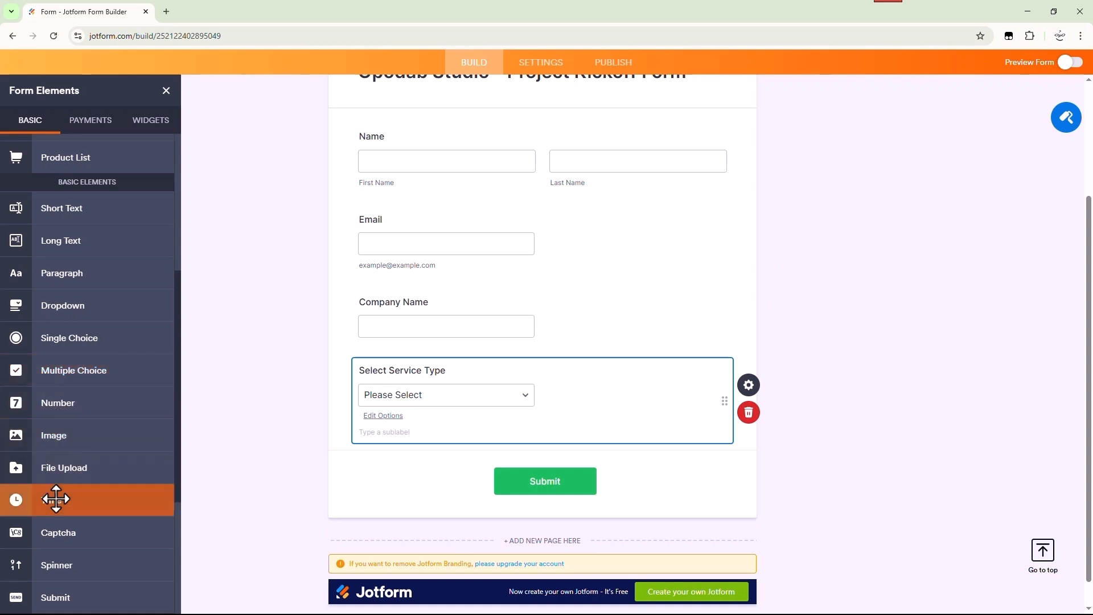
# Add a long text question labelled with the pasted project-deliverables question
pyautogui.moveTo(106, 242); pyautogui.dragTo(468, 479)
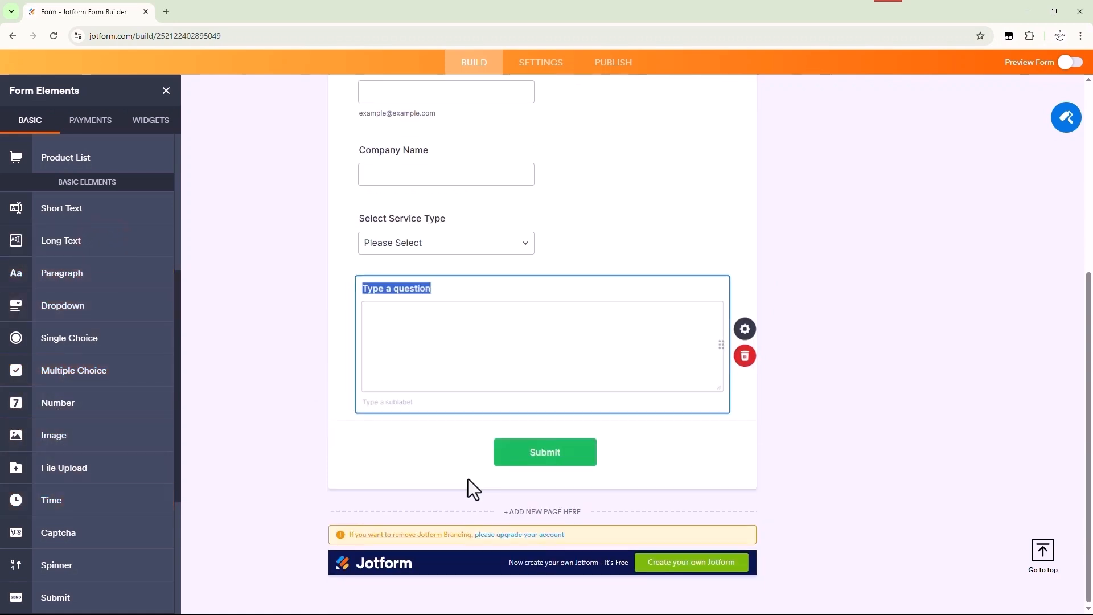
pyautogui.click(749, 337)
pyautogui.write('Describe the Main Targets or Key Deliverables of this Project')
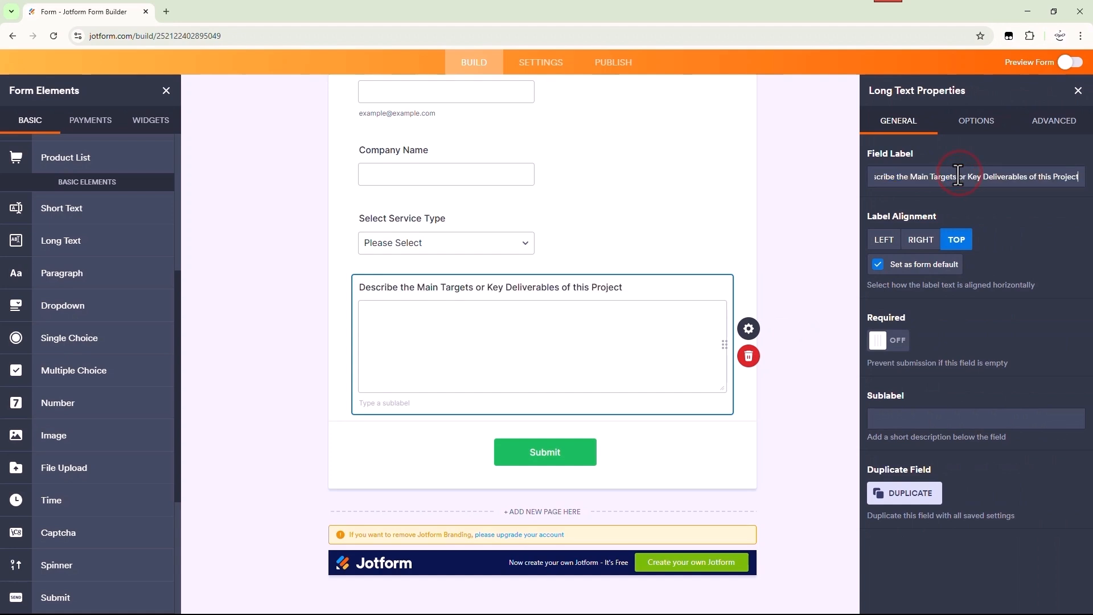
pyautogui.click(842, 176)
pyautogui.scroll(5, 706, 273)
# Mark the Name, Email and Company Name questions as required
pyautogui.click(715, 232)
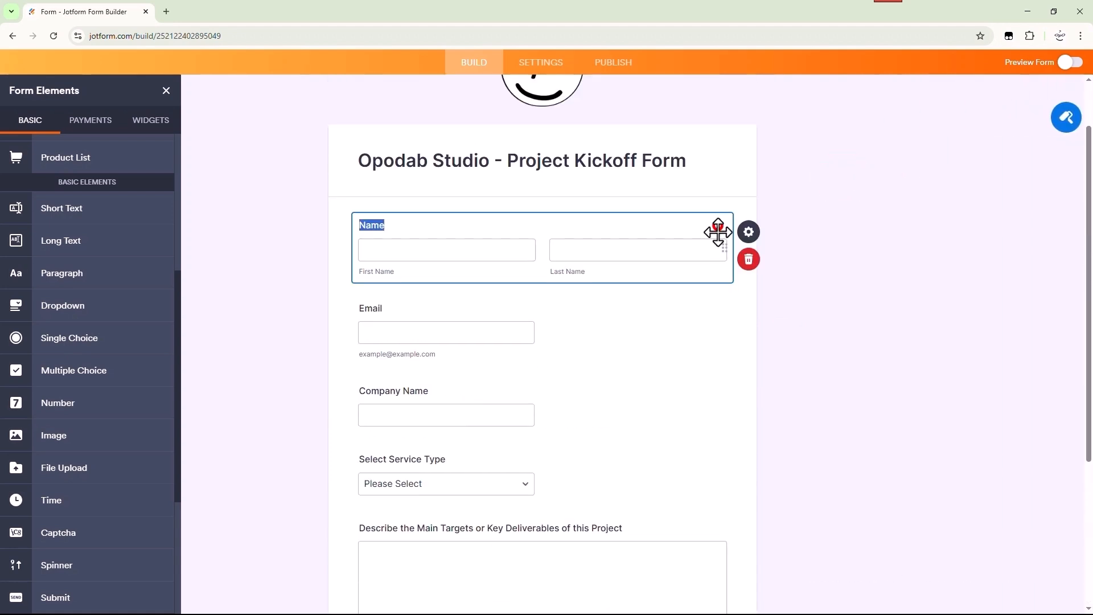
pyautogui.click(749, 231)
pyautogui.click(889, 340)
pyautogui.click(723, 323)
pyautogui.click(749, 314)
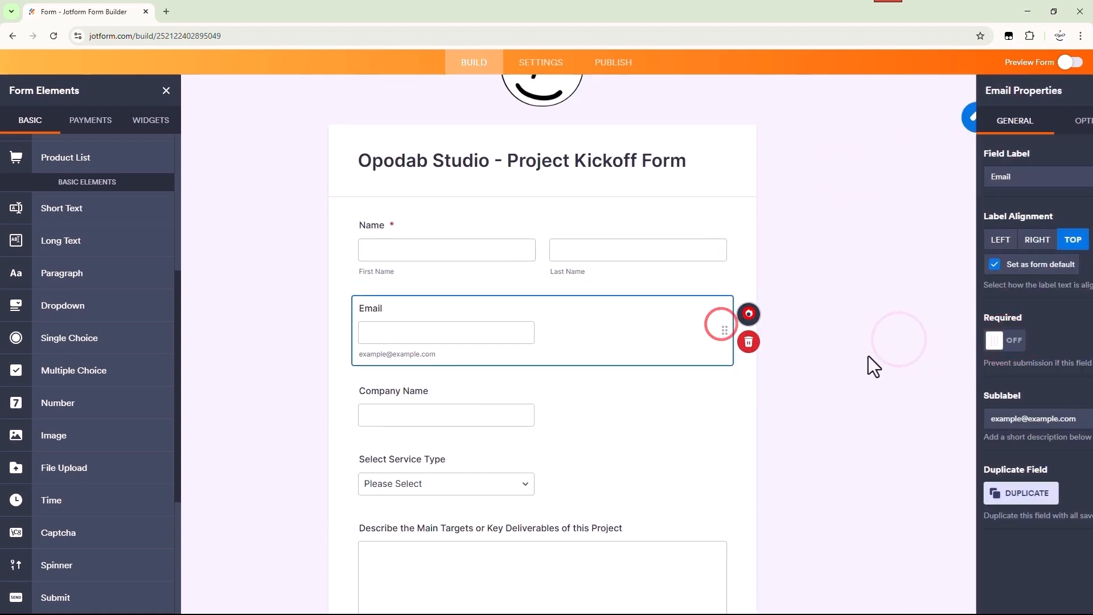
pyautogui.click(749, 314)
pyautogui.click(886, 340)
pyautogui.click(722, 393)
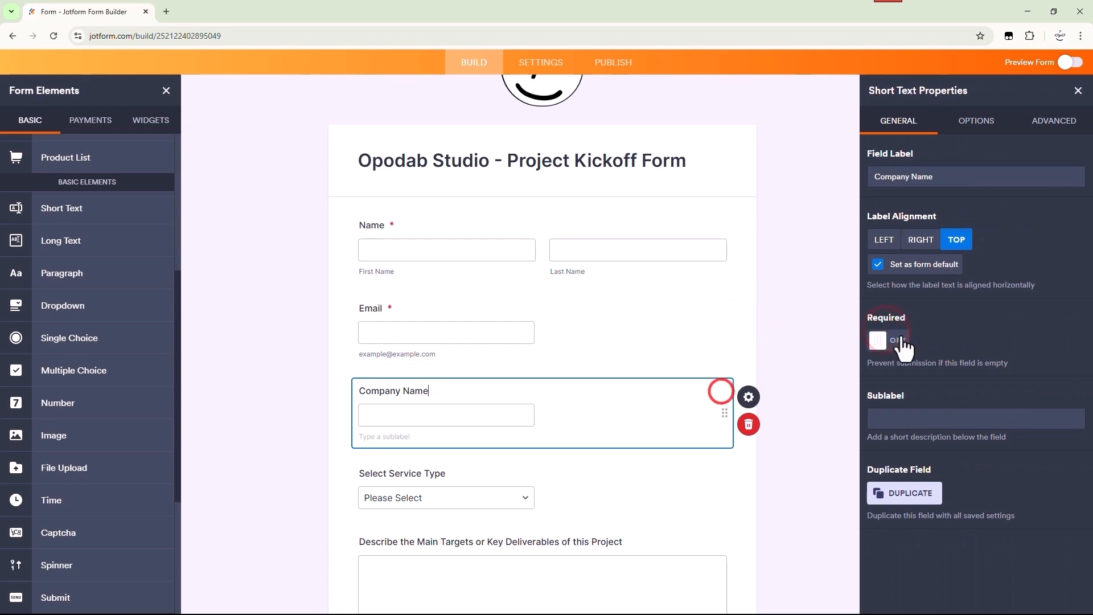
pyautogui.click(887, 340)
# Mark the Select Service Type dropdown and the deliverables question as required
pyautogui.click(723, 474)
pyautogui.click(900, 337)
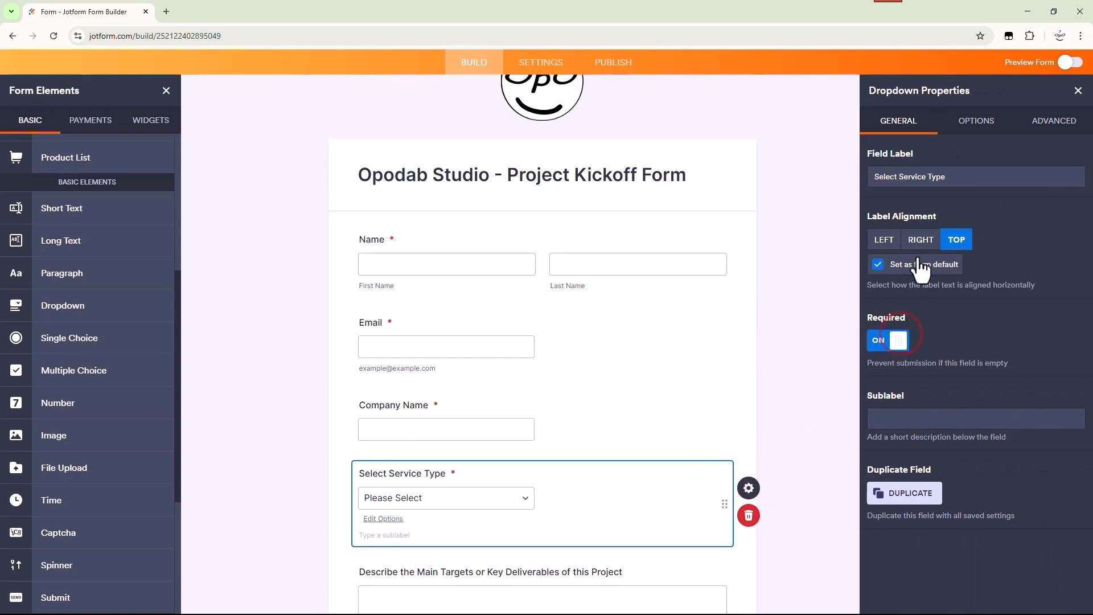
pyautogui.click(975, 121)
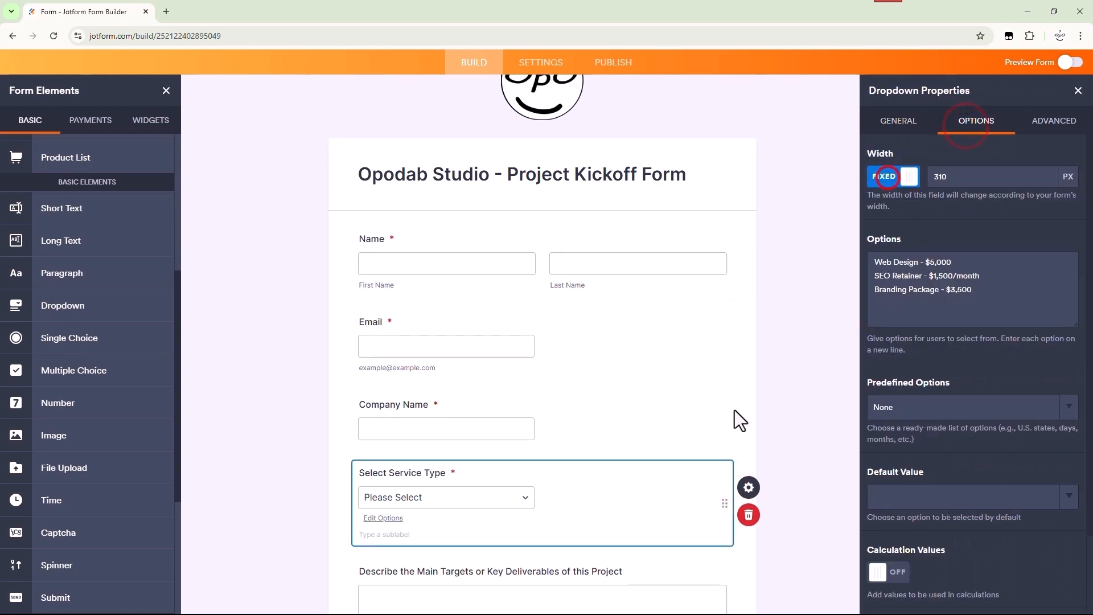
pyautogui.scroll(-5, 735, 410)
pyautogui.click(734, 324)
pyautogui.click(886, 340)
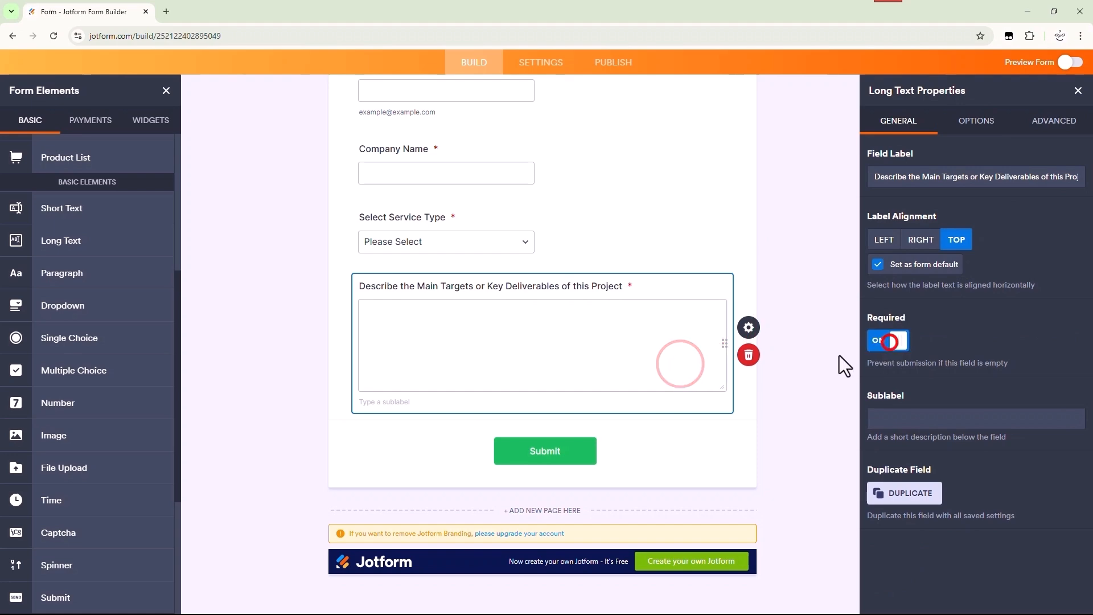
pyautogui.click(697, 453)
pyautogui.click(751, 437)
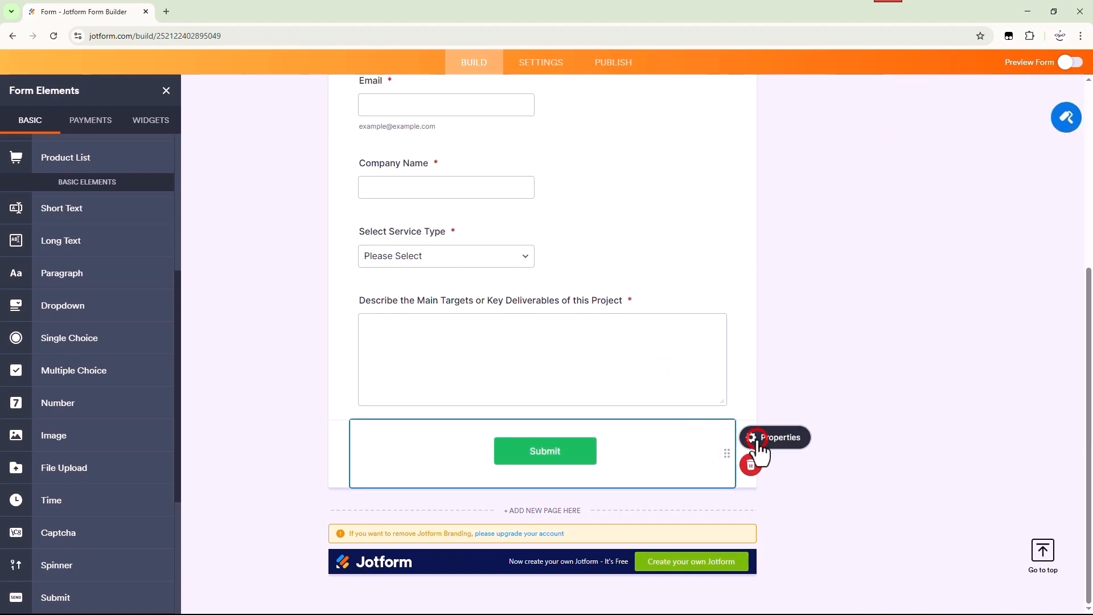
pyautogui.click(751, 437)
pyautogui.click(1078, 91)
pyautogui.scroll(2, 644, 421)
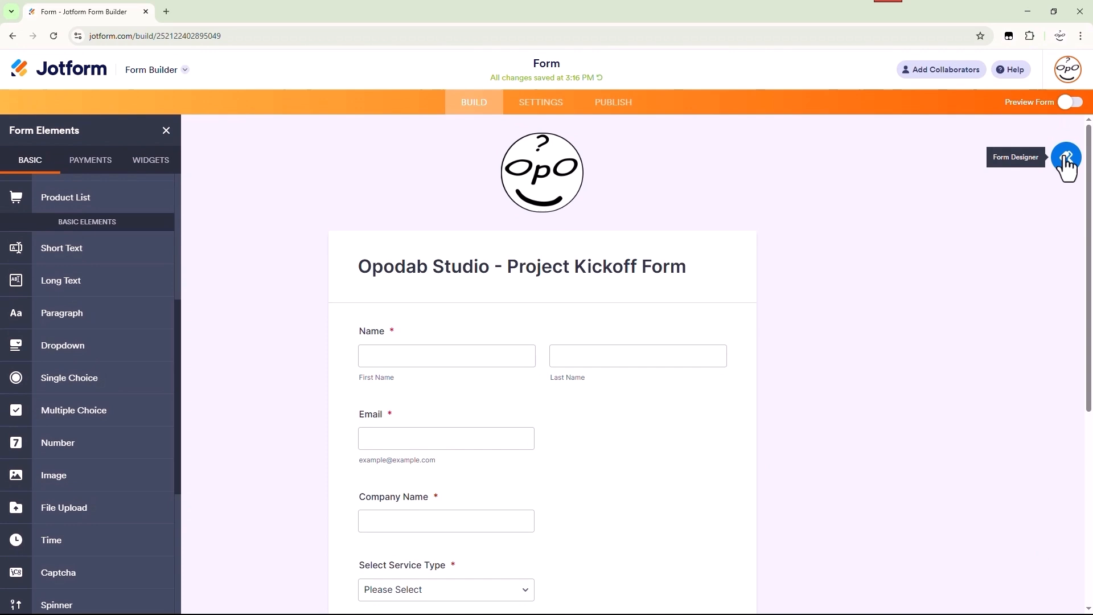
# Apply the blue button style to the Submit button in the form design settings
pyautogui.click(1066, 162)
pyautogui.scroll(-5, 674, 350)
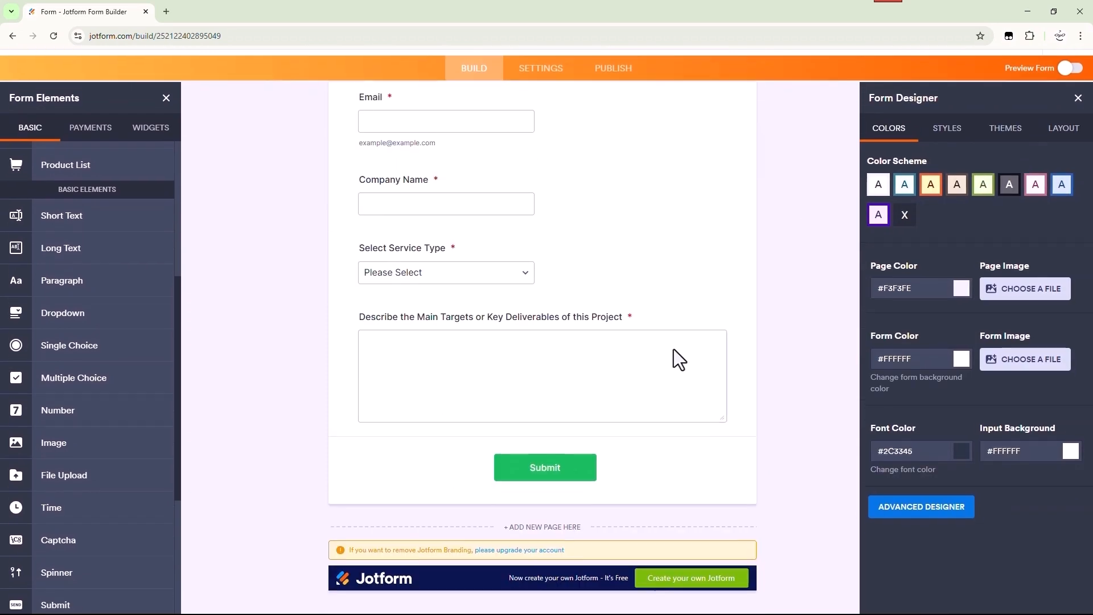
pyautogui.click(572, 452)
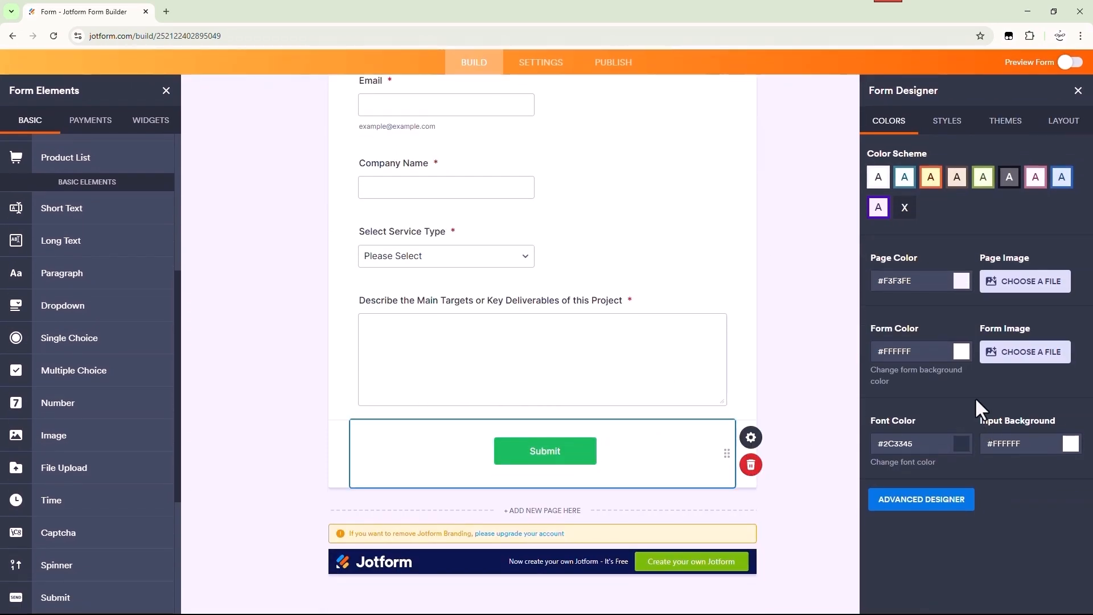
pyautogui.scroll(-2, 923, 353)
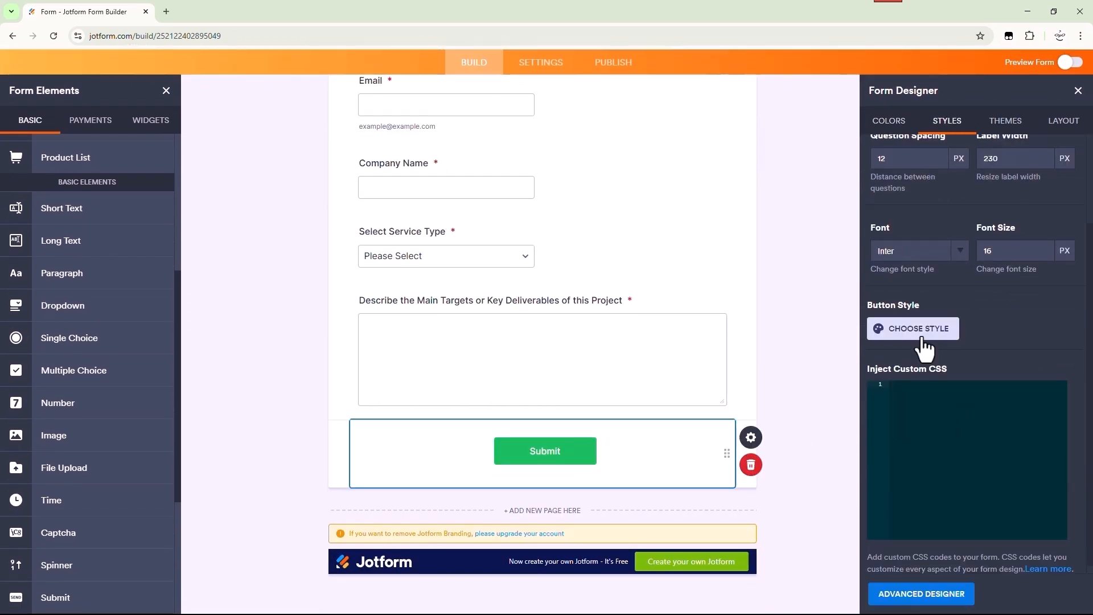
pyautogui.click(918, 333)
pyautogui.click(973, 396)
pyautogui.scroll(-1, 989, 496)
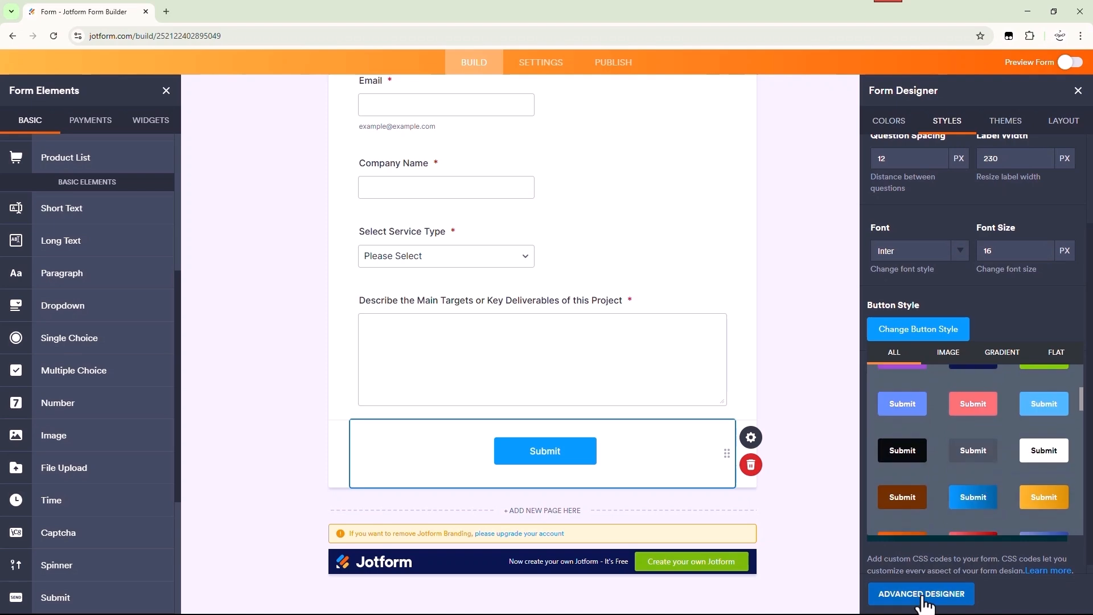
# Set a pasted blue colour value on the Submit button and close the form designer
pyautogui.click(921, 594)
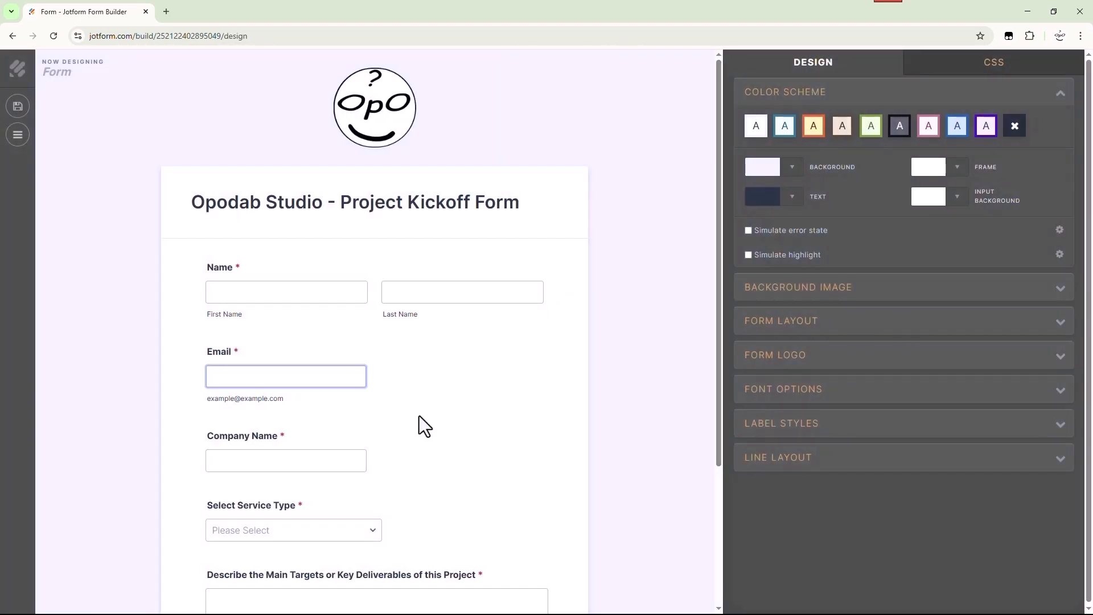
pyautogui.scroll(-3, 421, 426)
pyautogui.click(415, 547)
pyautogui.click(949, 266)
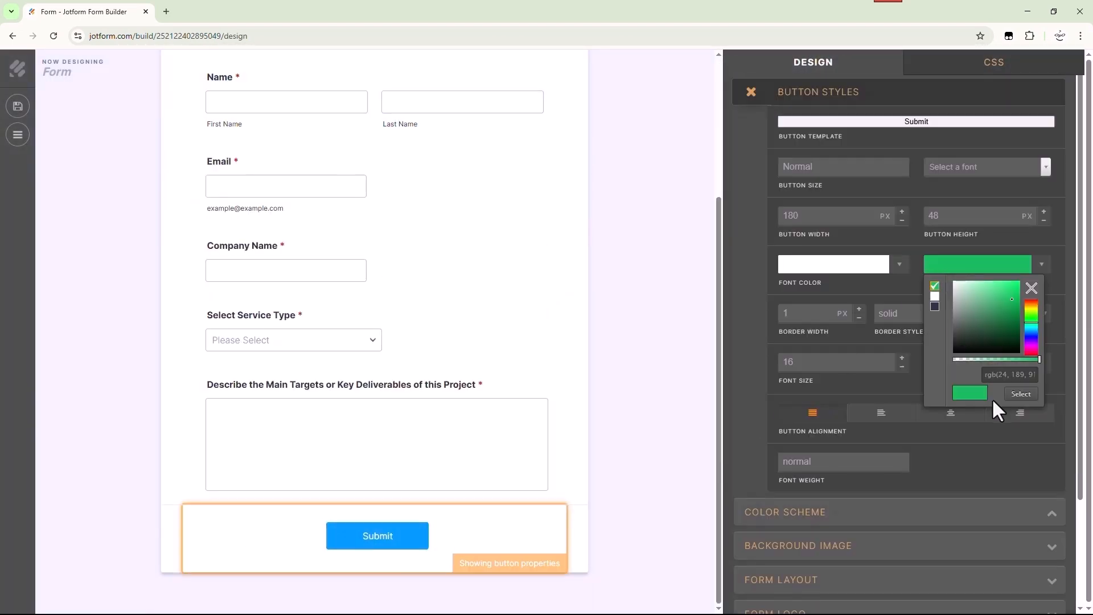
pyautogui.hotkey('ctrl', 'v')
pyautogui.hotkey('ctrl', 'v')
pyautogui.click(739, 427)
pyautogui.click(751, 93)
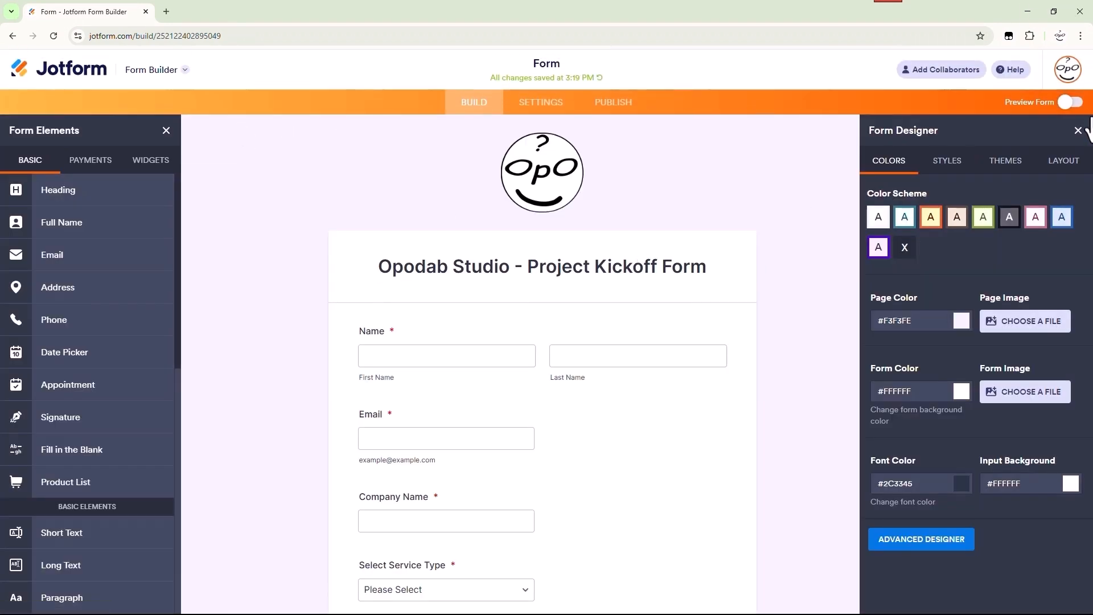
pyautogui.click(1078, 130)
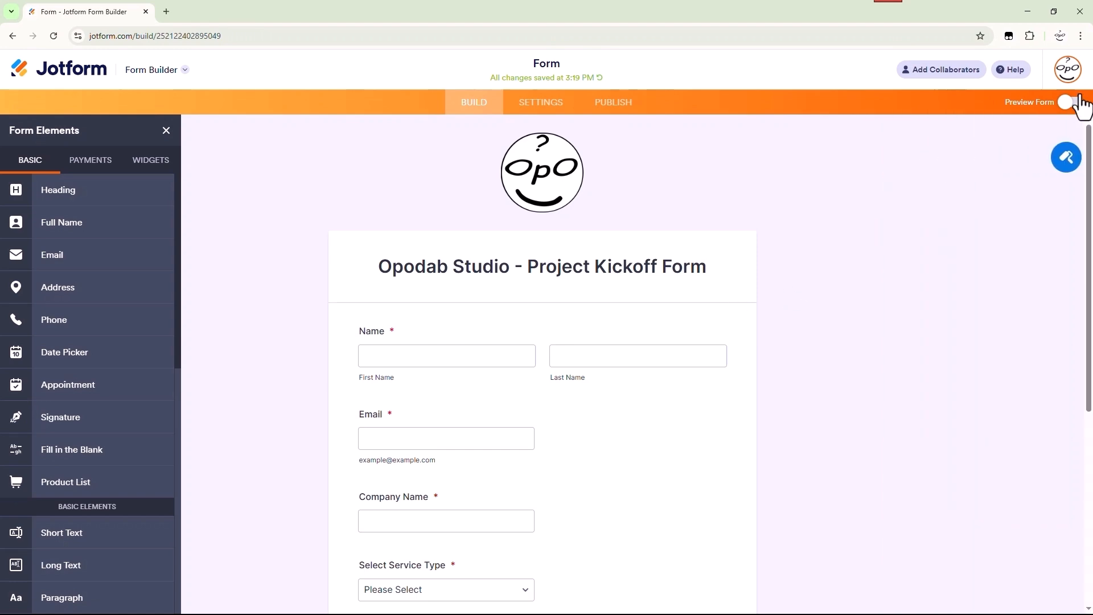
pyautogui.scroll(-5, 732, 347)
pyautogui.click(1070, 104)
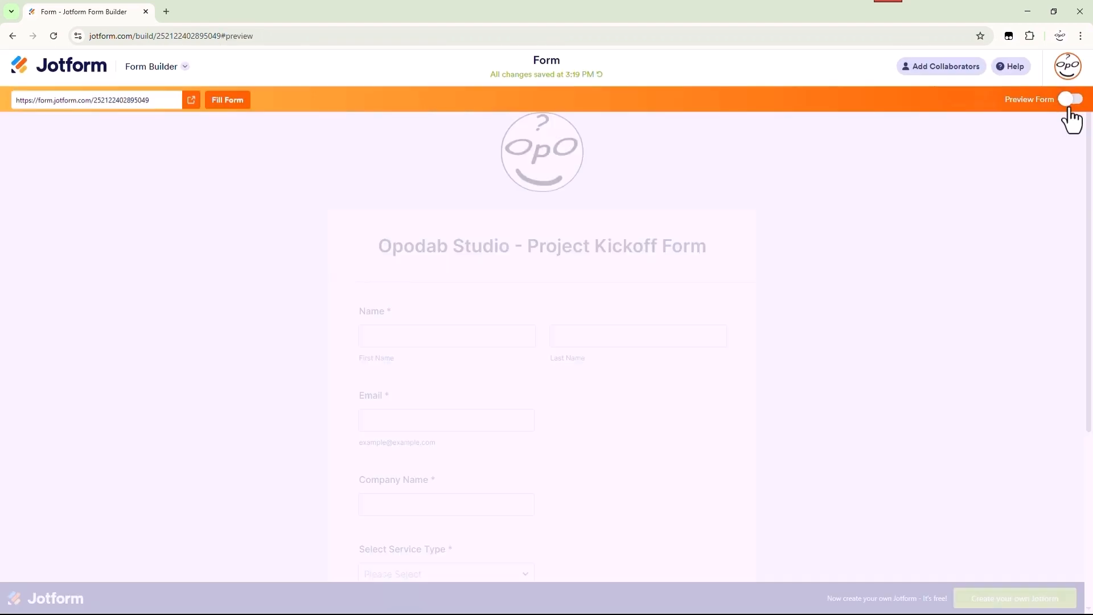
pyautogui.scroll(-5, 723, 305)
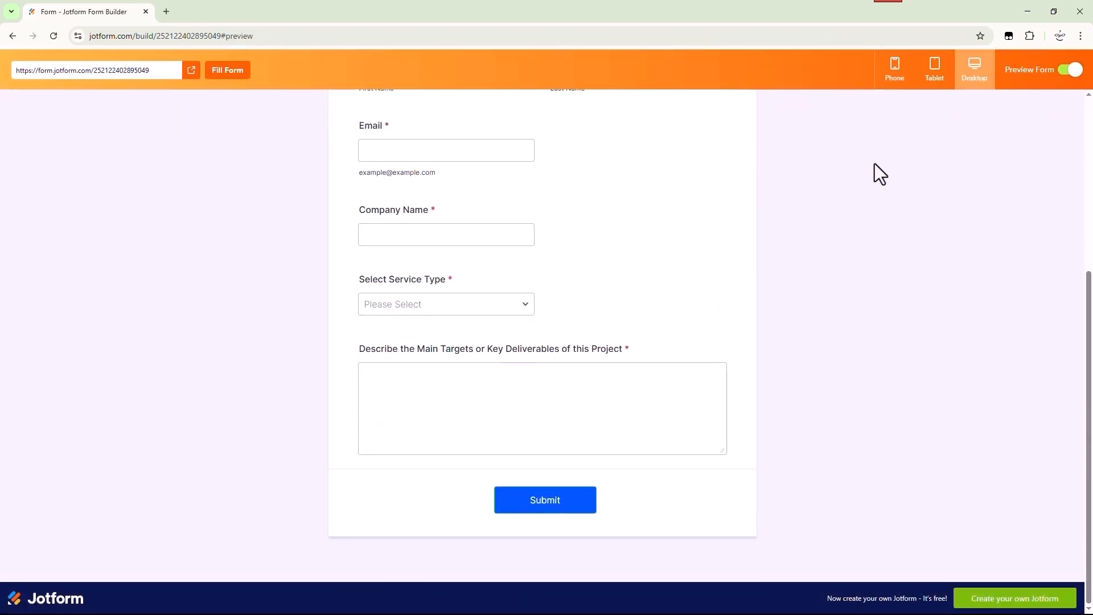
pyautogui.click(929, 85)
pyautogui.scroll(-2, 627, 309)
pyautogui.scroll(5, 626, 309)
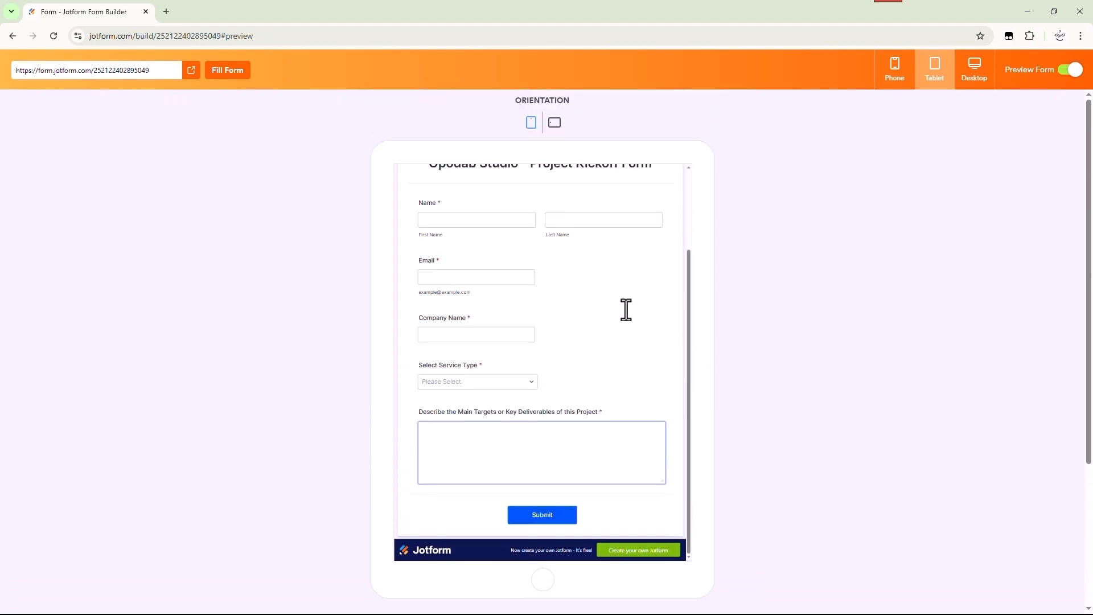
pyautogui.click(889, 88)
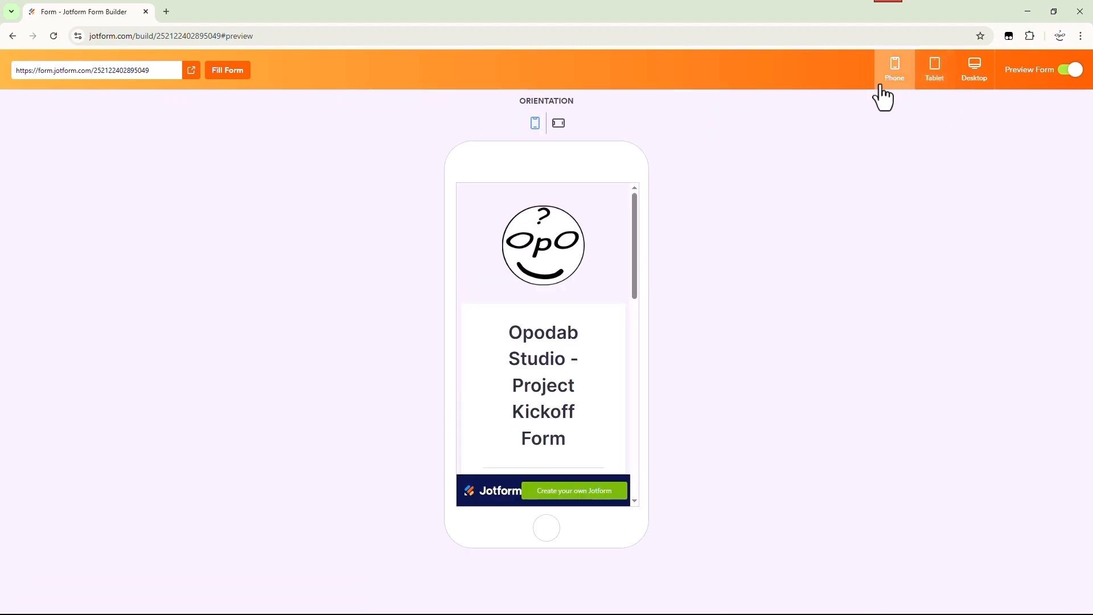
pyautogui.scroll(-1, 586, 330)
pyautogui.scroll(-10, 587, 329)
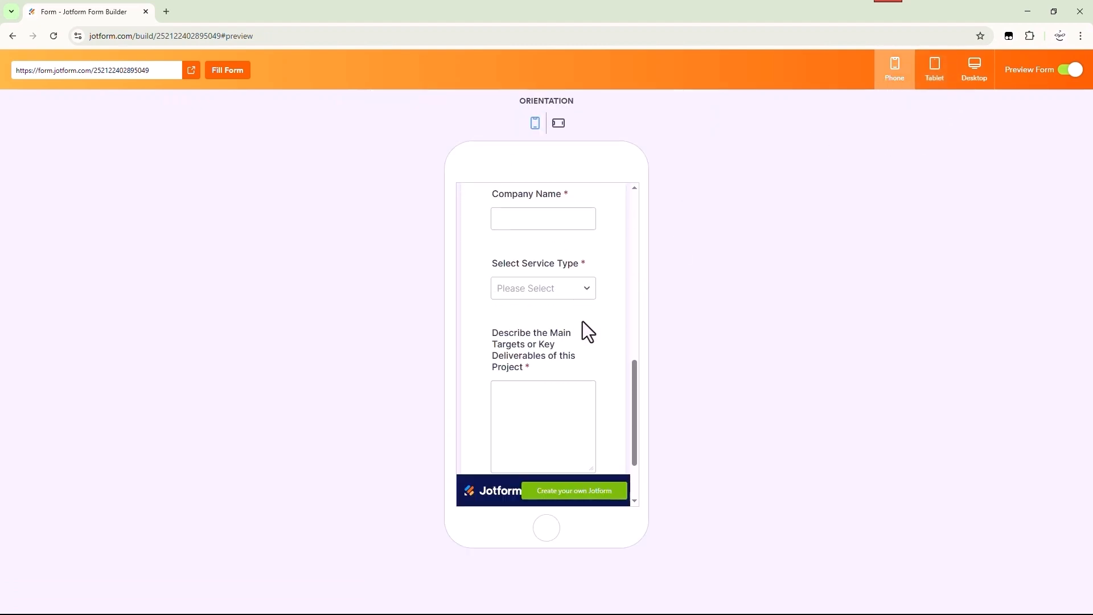
pyautogui.click(555, 130)
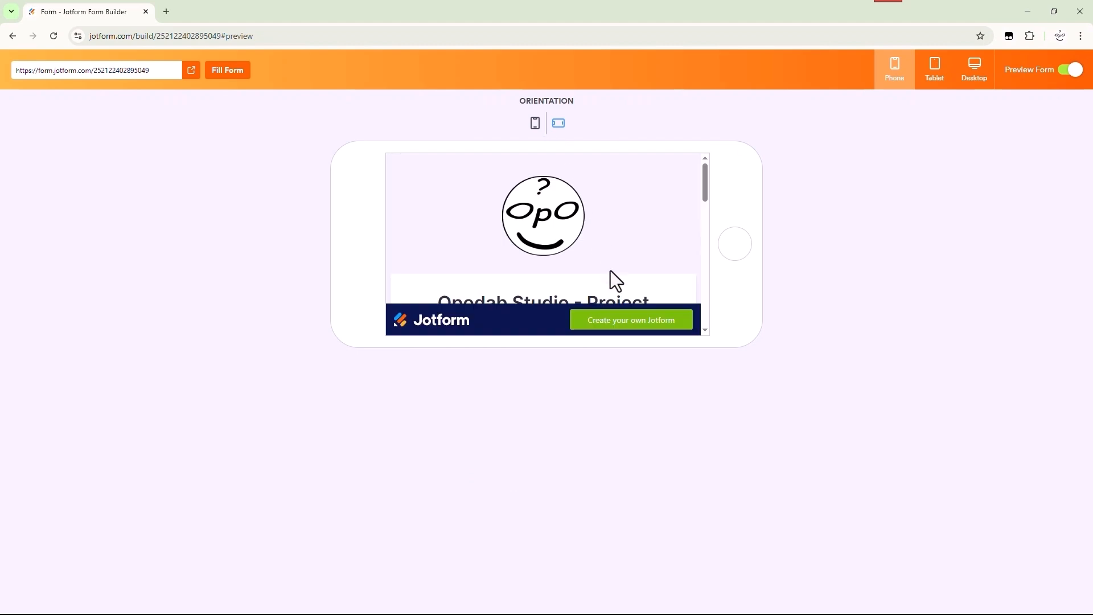
pyautogui.scroll(-4, 611, 271)
pyautogui.scroll(-8, 610, 270)
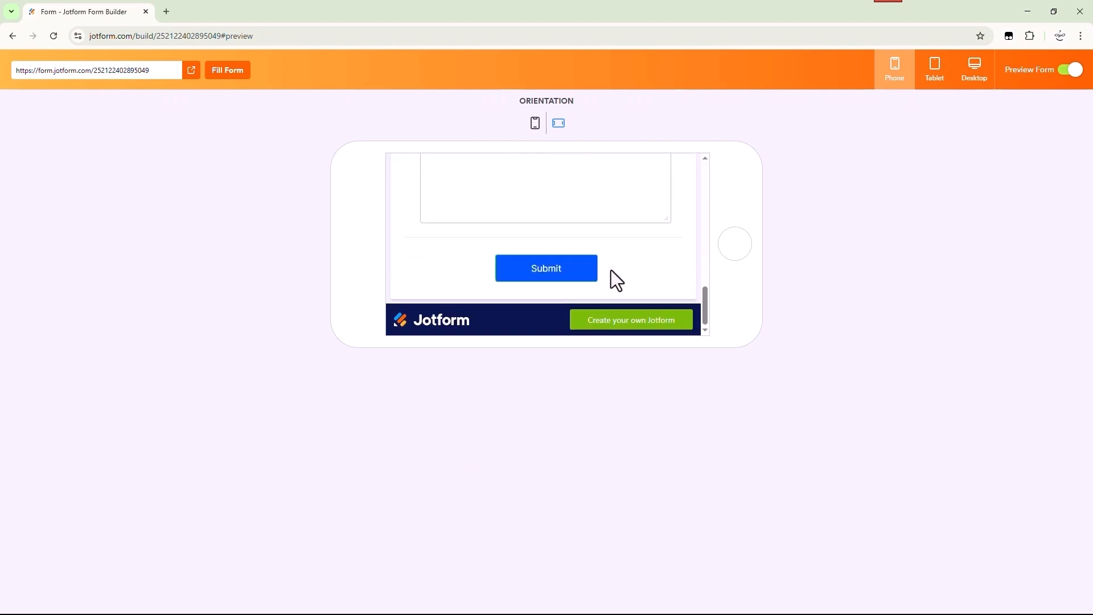
pyautogui.scroll(10, 610, 270)
# Search Bing for 'zapier', open Zapier.com, close the results tab and continue signed in
pyautogui.click(1071, 69)
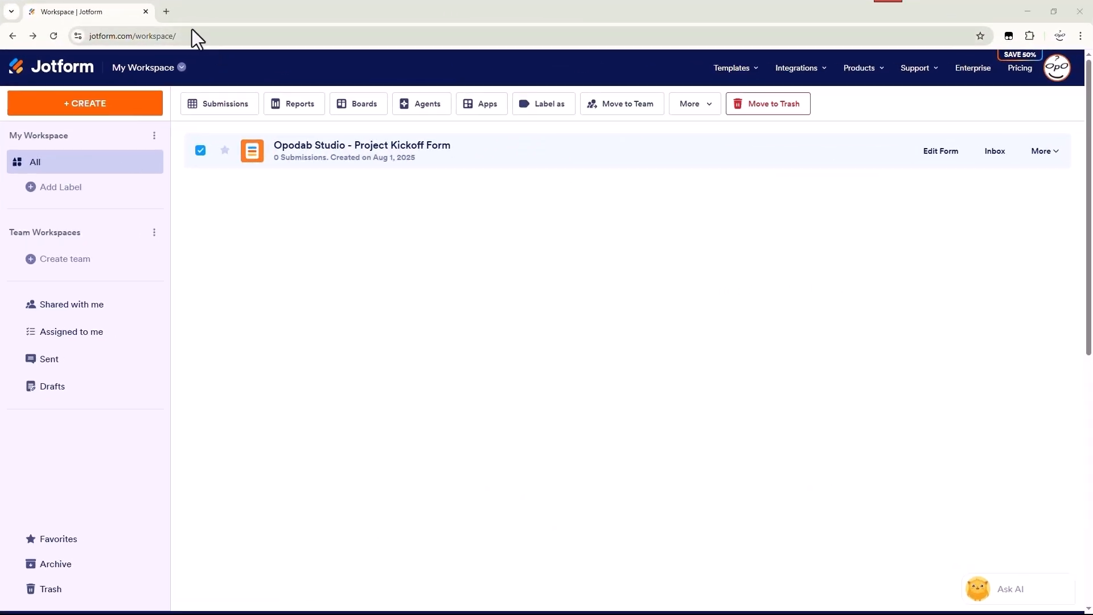
pyautogui.click(166, 11)
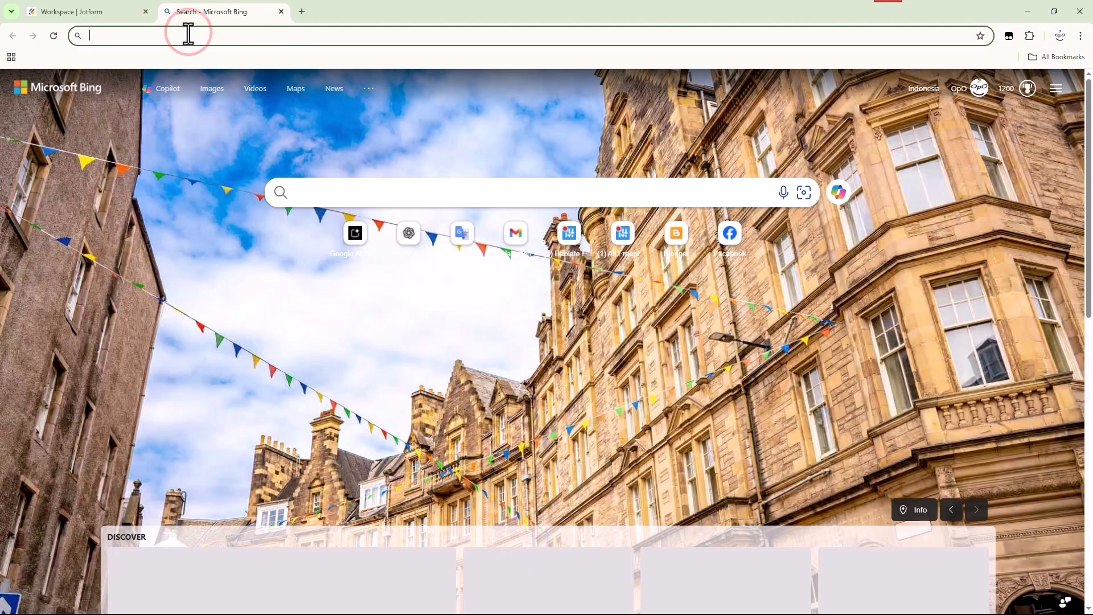
pyautogui.write('zapier')
pyautogui.press('Return')
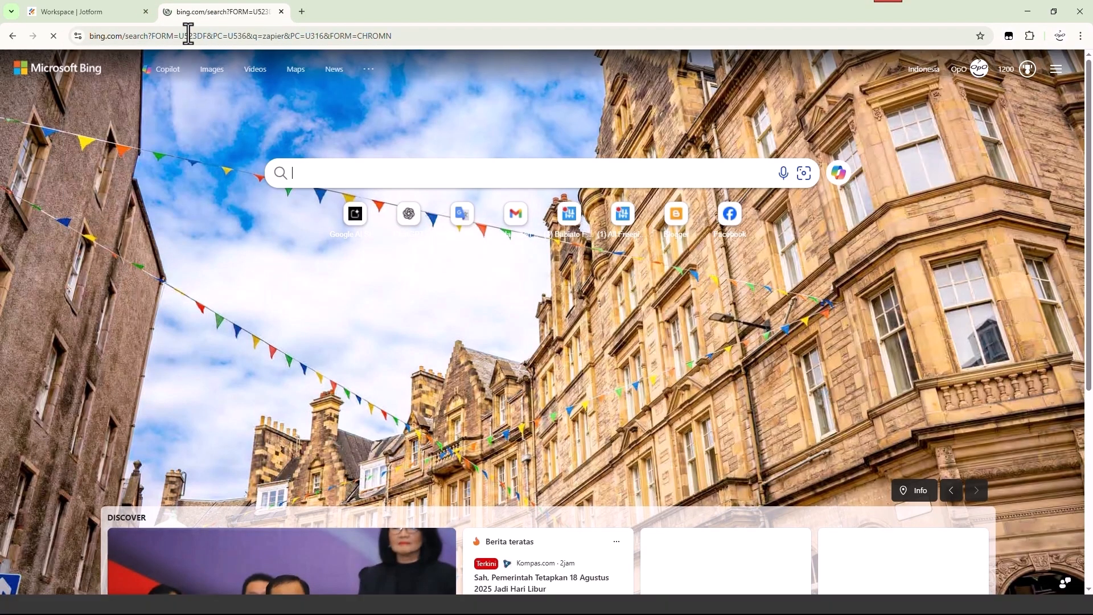
pyautogui.scroll(-4, 185, 443)
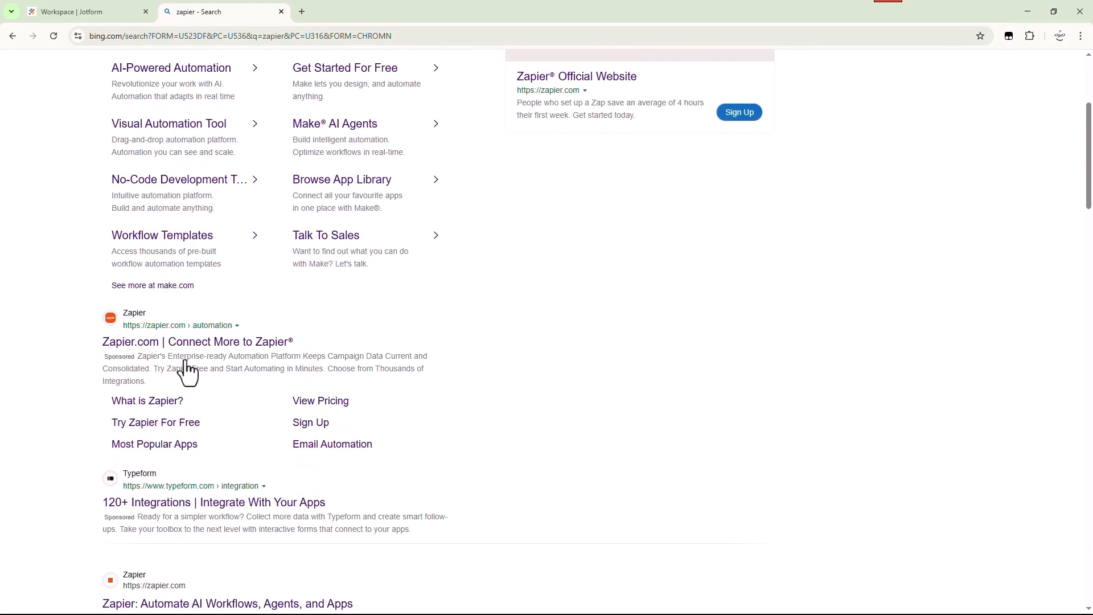
pyautogui.click(167, 343)
pyautogui.click(286, 12)
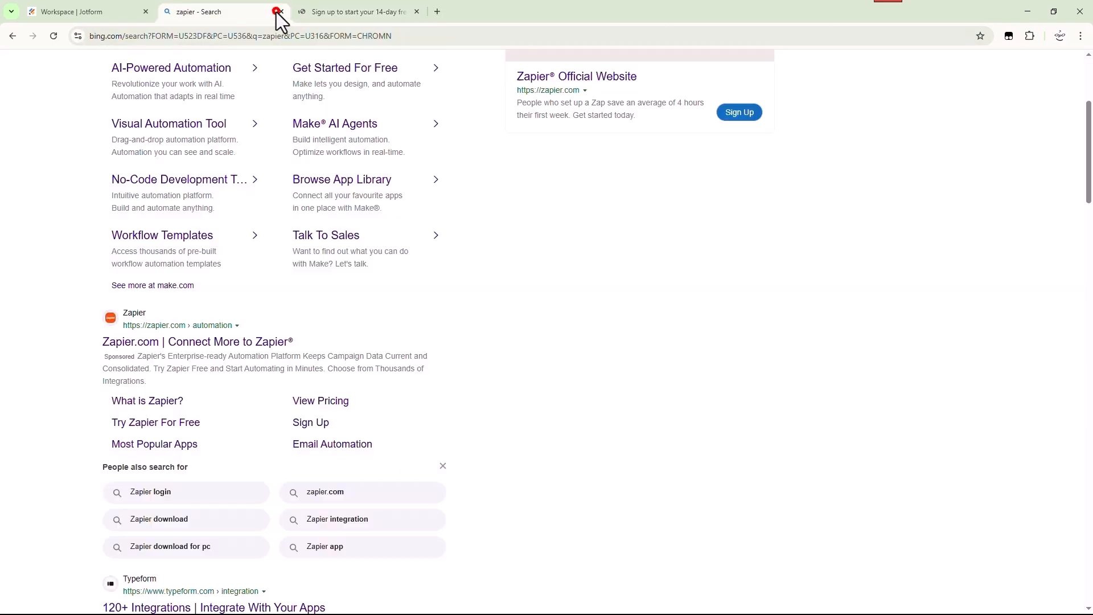
pyautogui.click(281, 11)
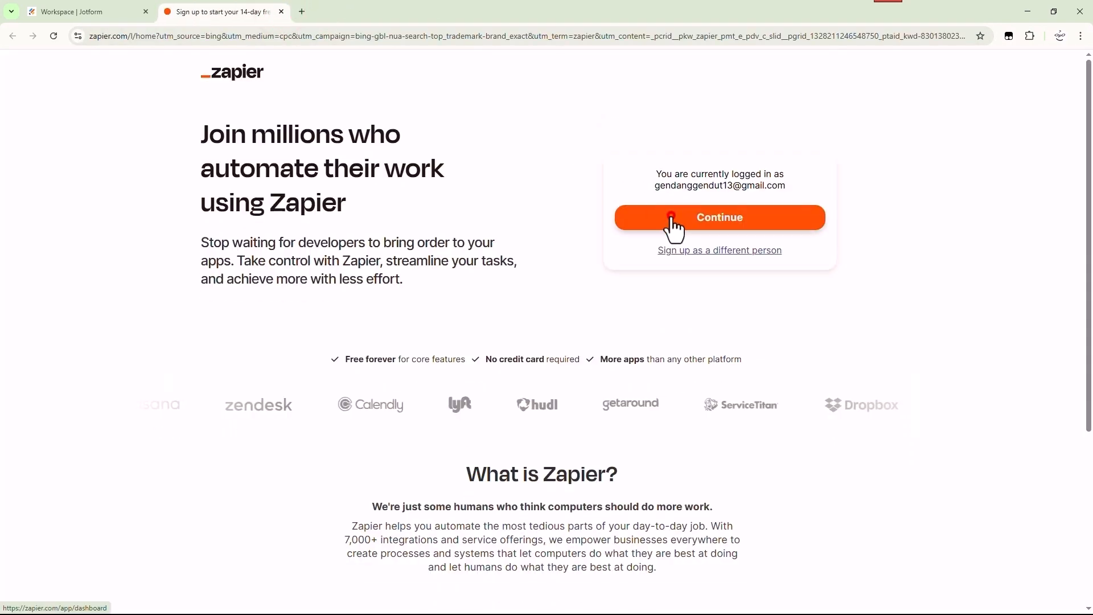
pyautogui.click(653, 223)
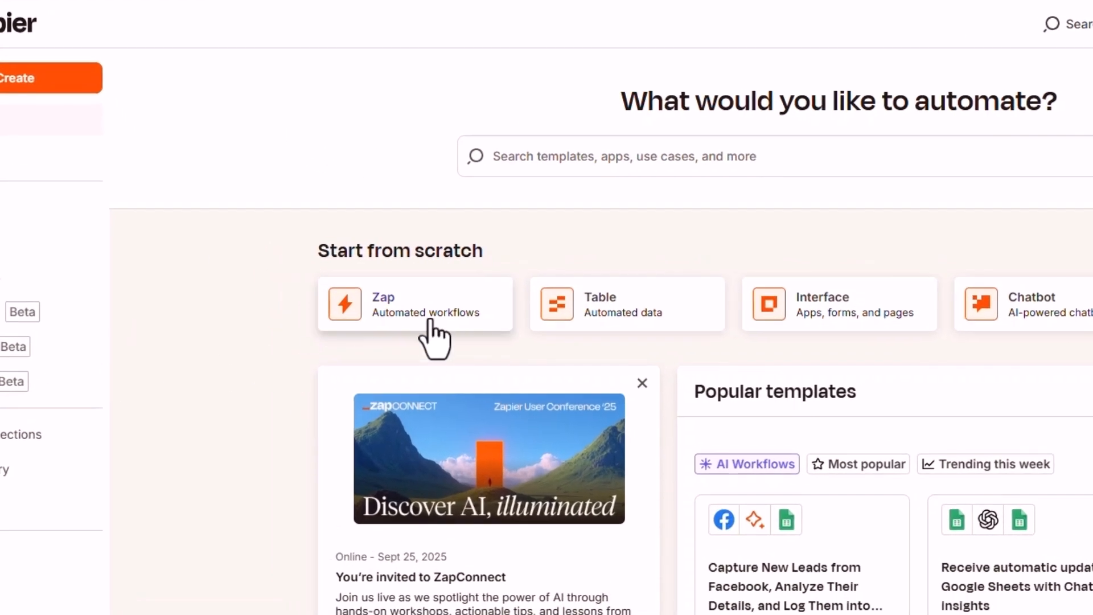
# Create a blank Zap renamed 'Client Onboarding' and bring up its trigger app choices
pyautogui.click(420, 310)
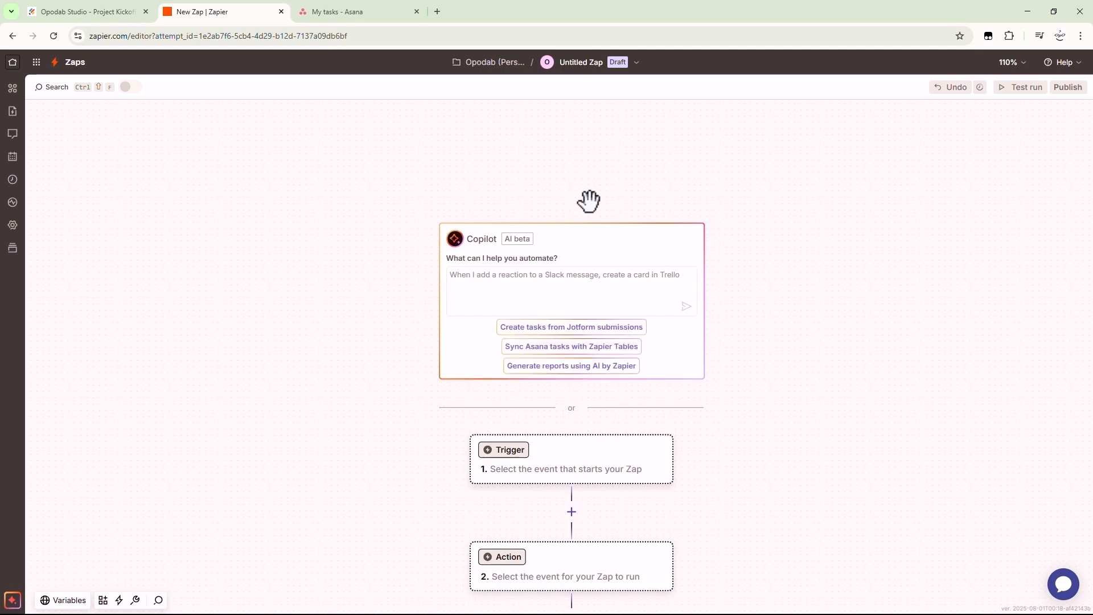
pyautogui.click(646, 68)
pyautogui.click(555, 90)
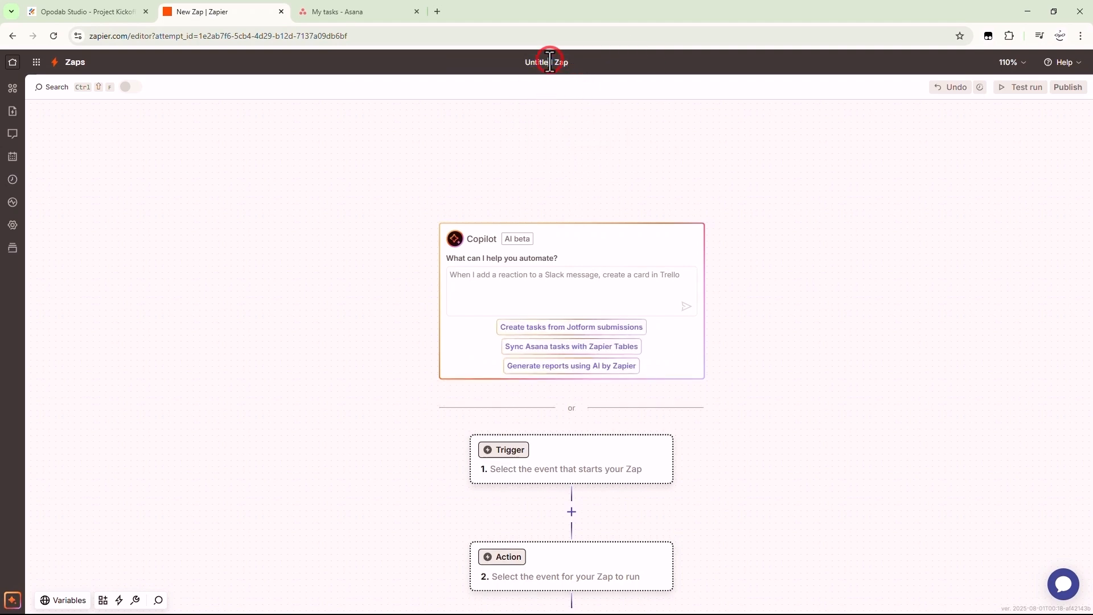
pyautogui.write('Client Onboarding')
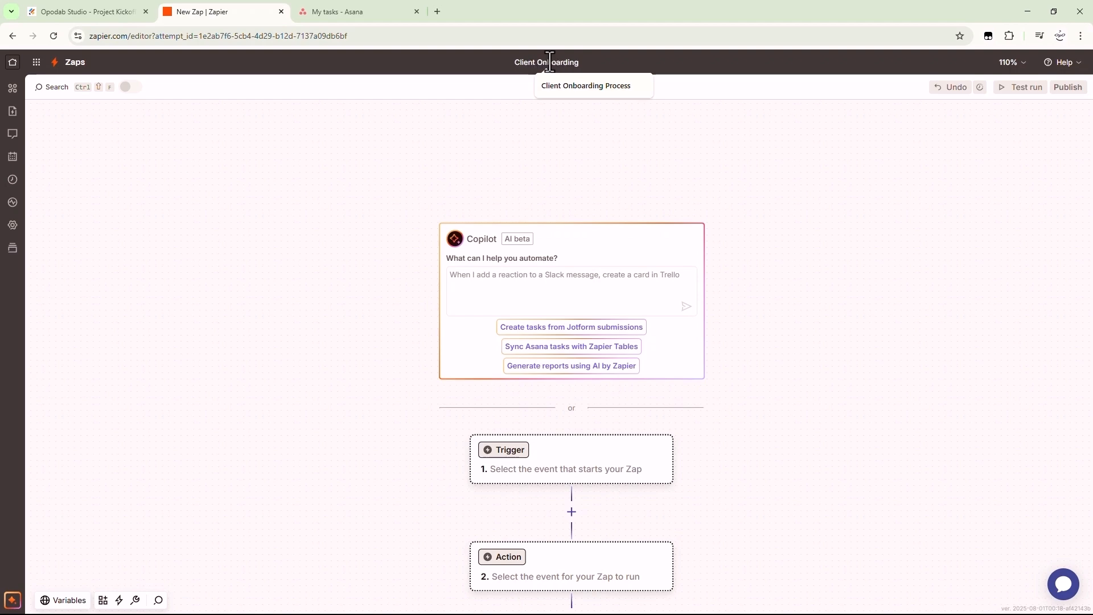
pyautogui.press('Return')
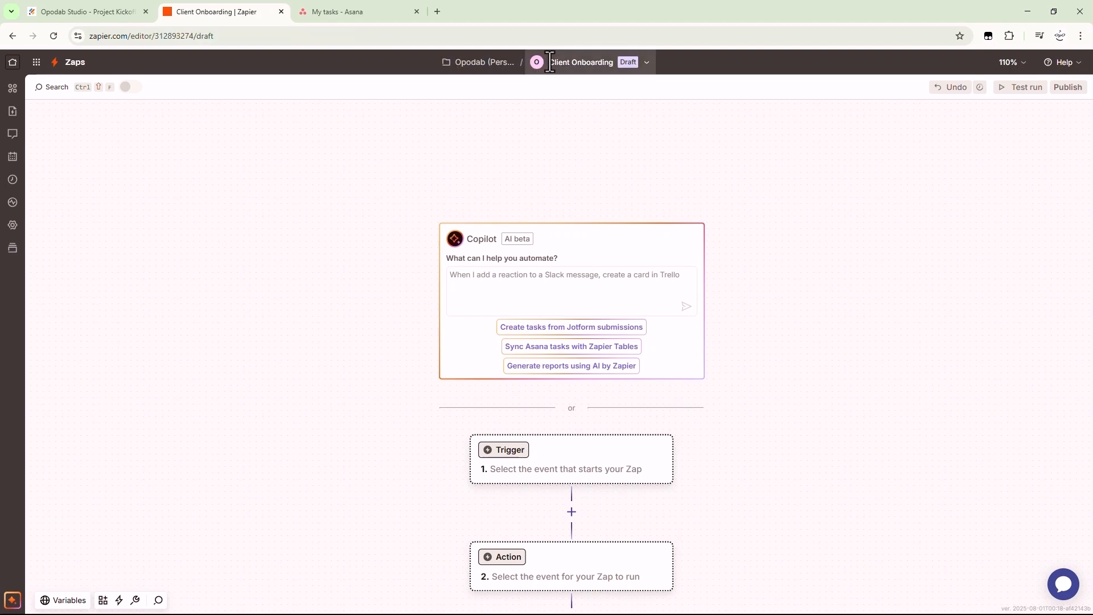
pyautogui.scroll(-2, 561, 399)
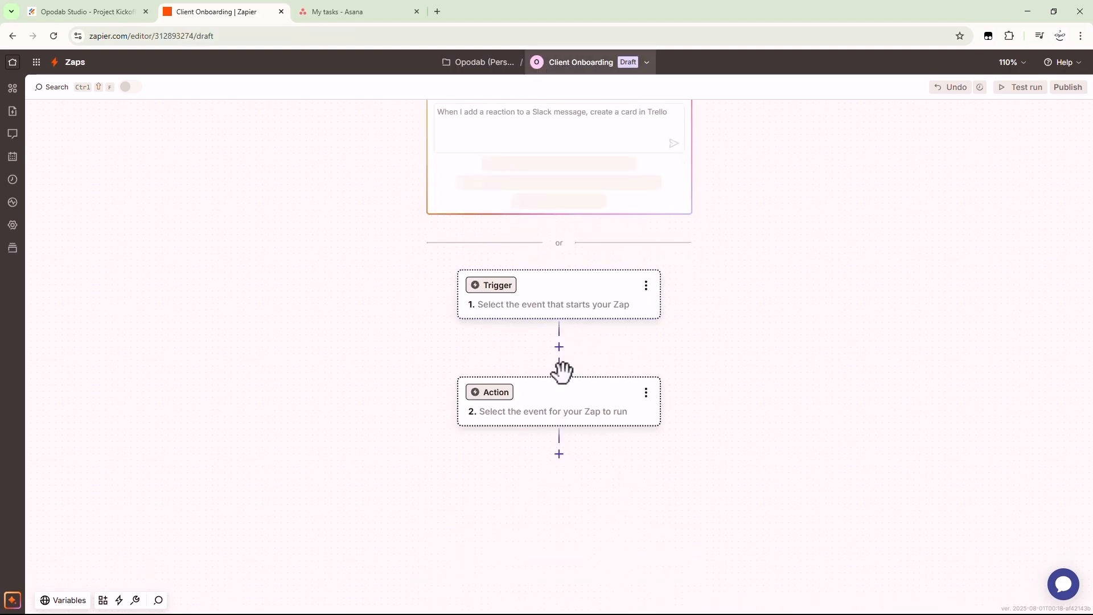
pyautogui.click(490, 294)
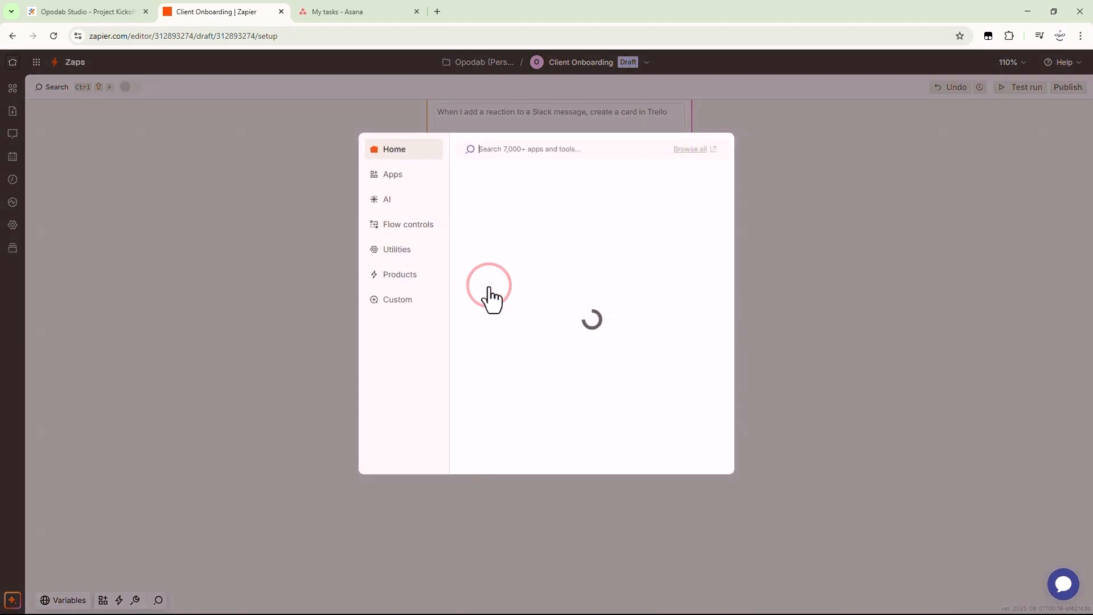
# Set the trigger to Jotform with the New Submission event
pyautogui.click(485, 223)
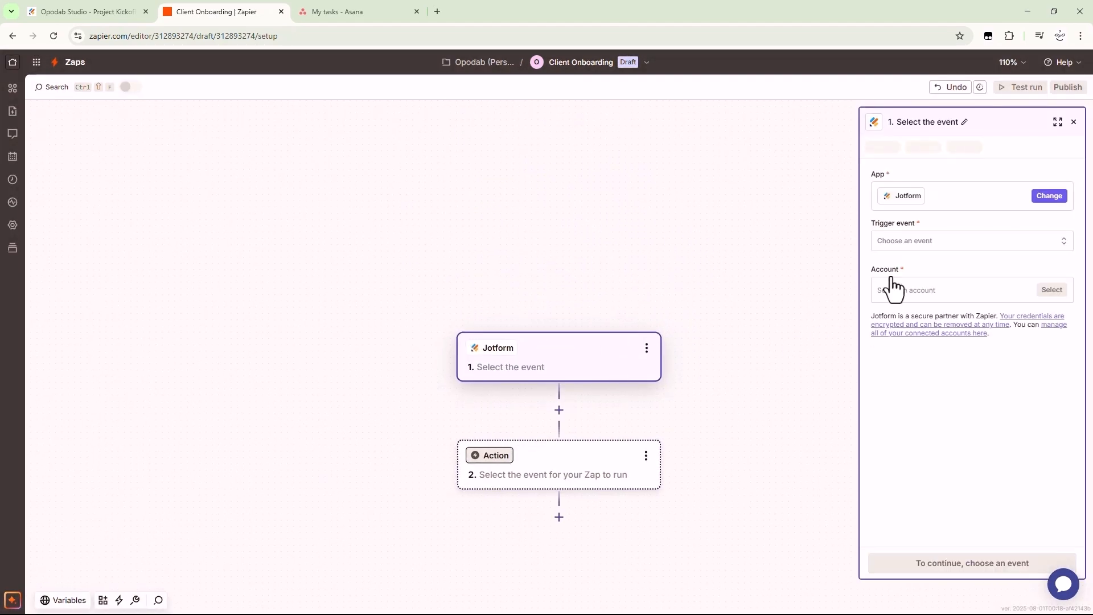
pyautogui.click(929, 241)
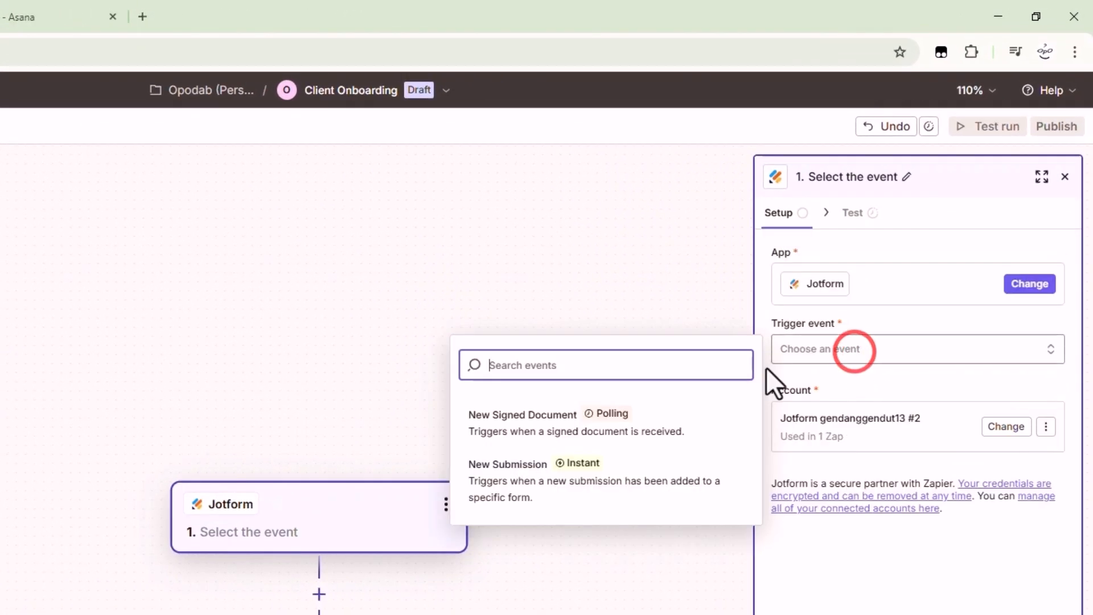
pyautogui.click(510, 490)
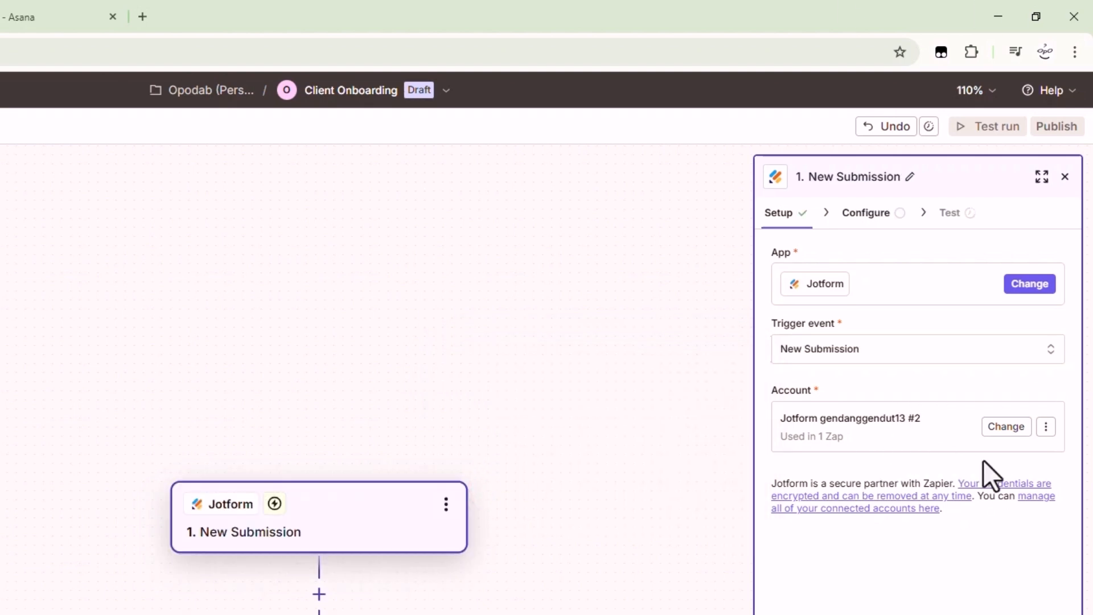
# Reconnect and authorize a Jotform account for Zapier
pyautogui.click(1048, 428)
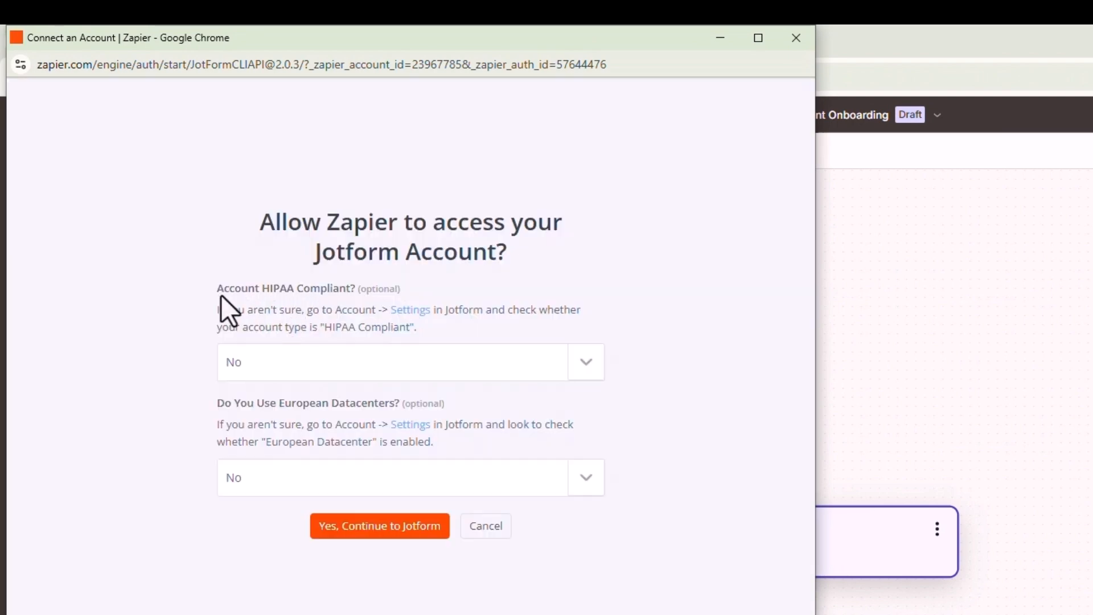
pyautogui.moveTo(218, 290); pyautogui.dragTo(358, 308)
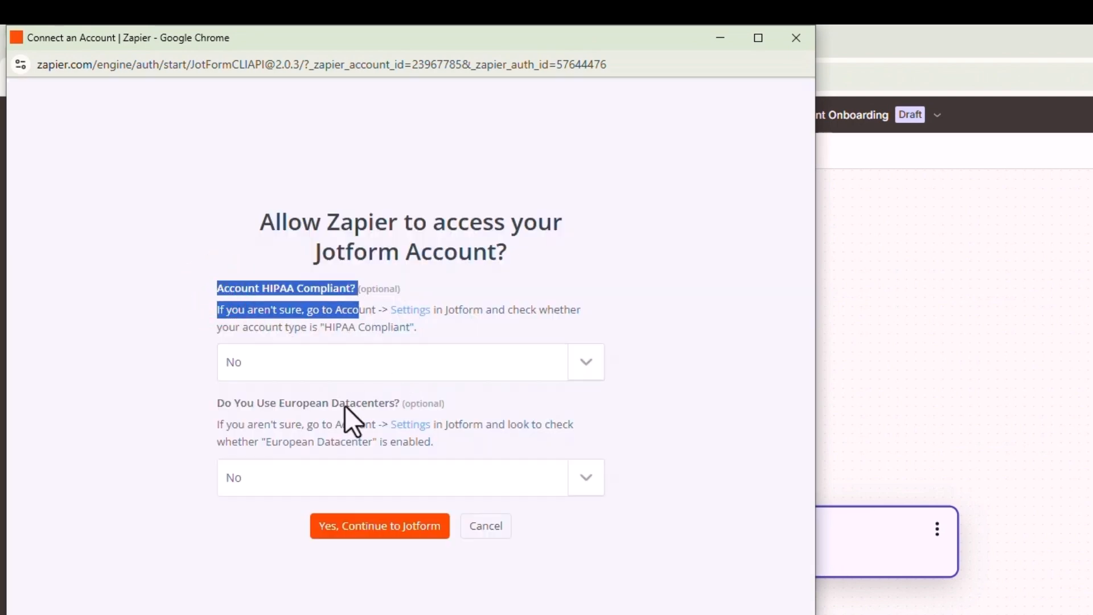
pyautogui.click(270, 448)
pyautogui.click(379, 526)
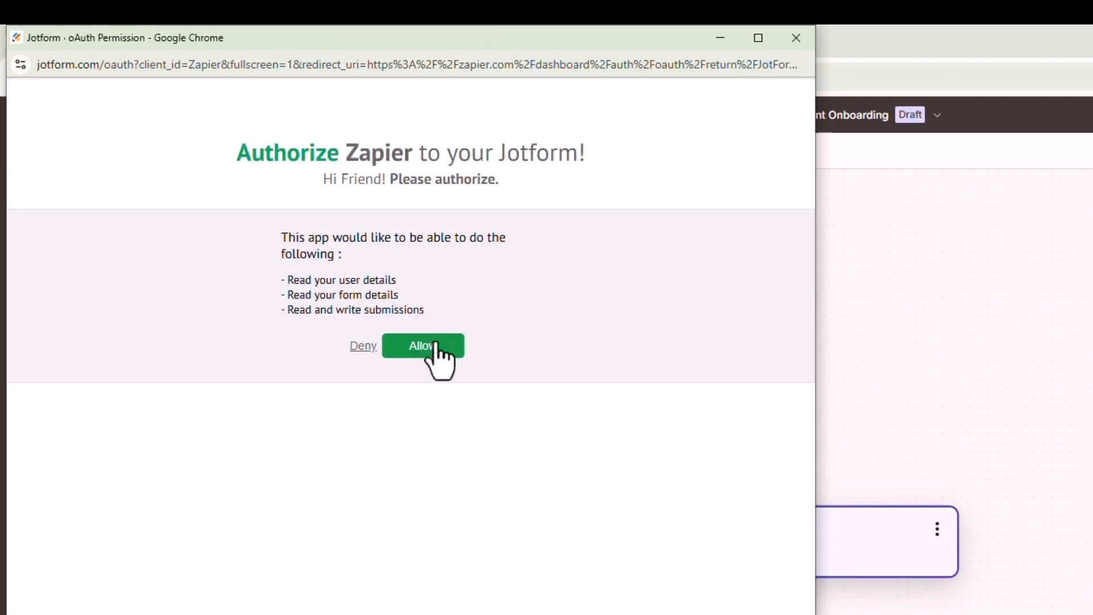
pyautogui.click(432, 345)
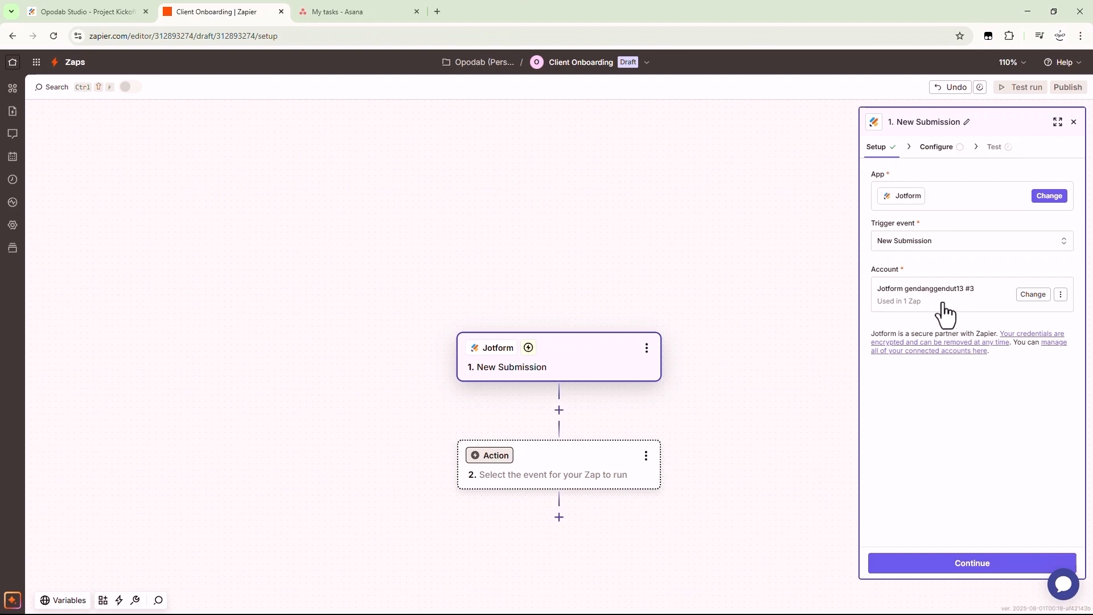
# Refresh the form list and choose 'Opodab Studio - Project Kickoff Form' as the trigger's form
pyautogui.click(968, 564)
pyautogui.click(928, 192)
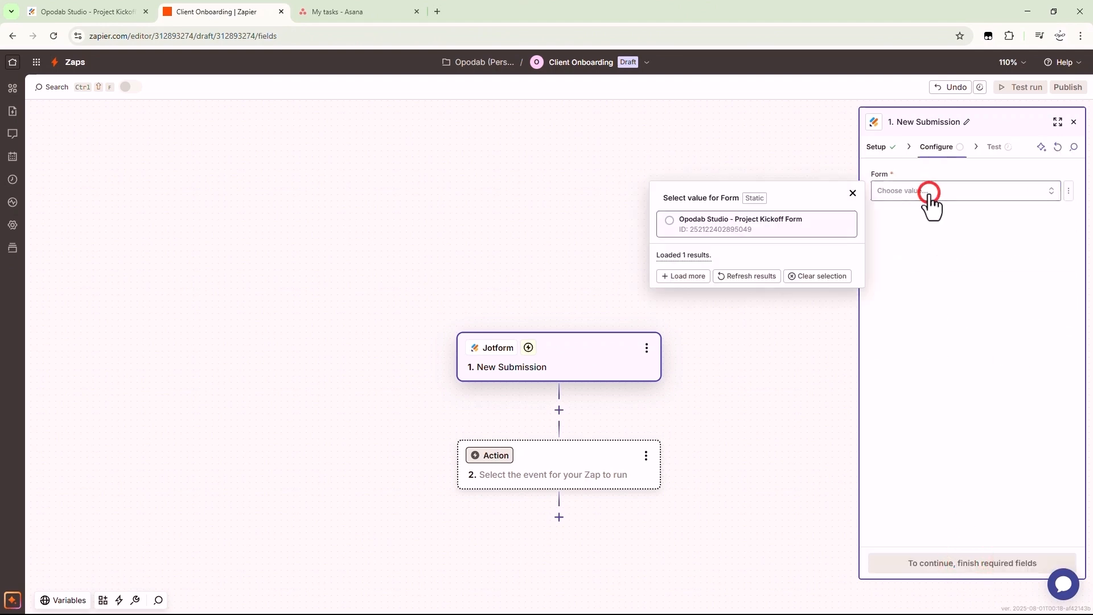
pyautogui.click(749, 283)
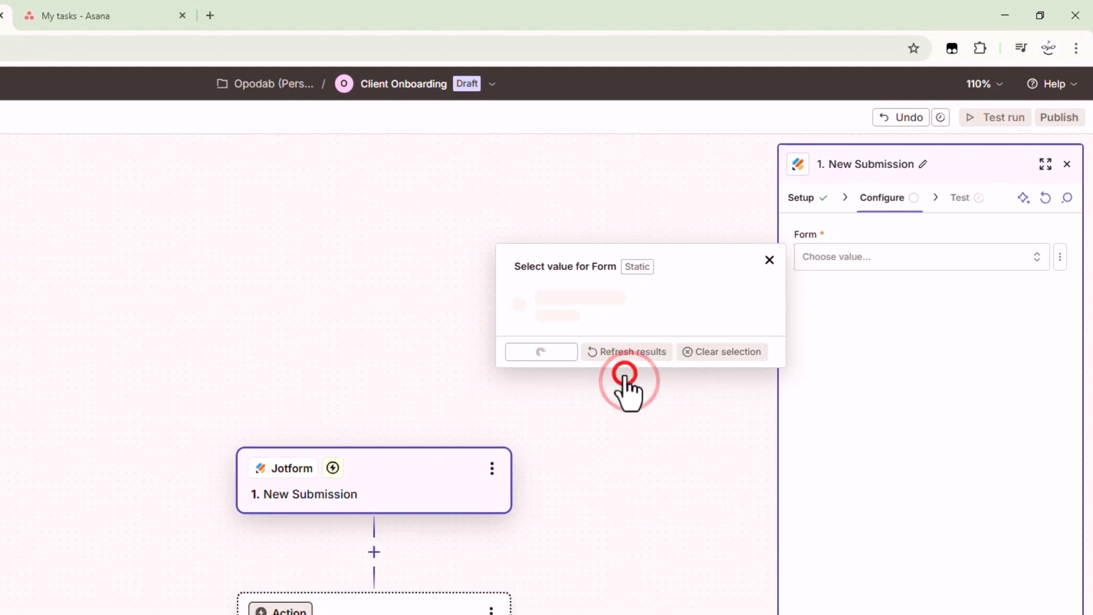
pyautogui.click(589, 305)
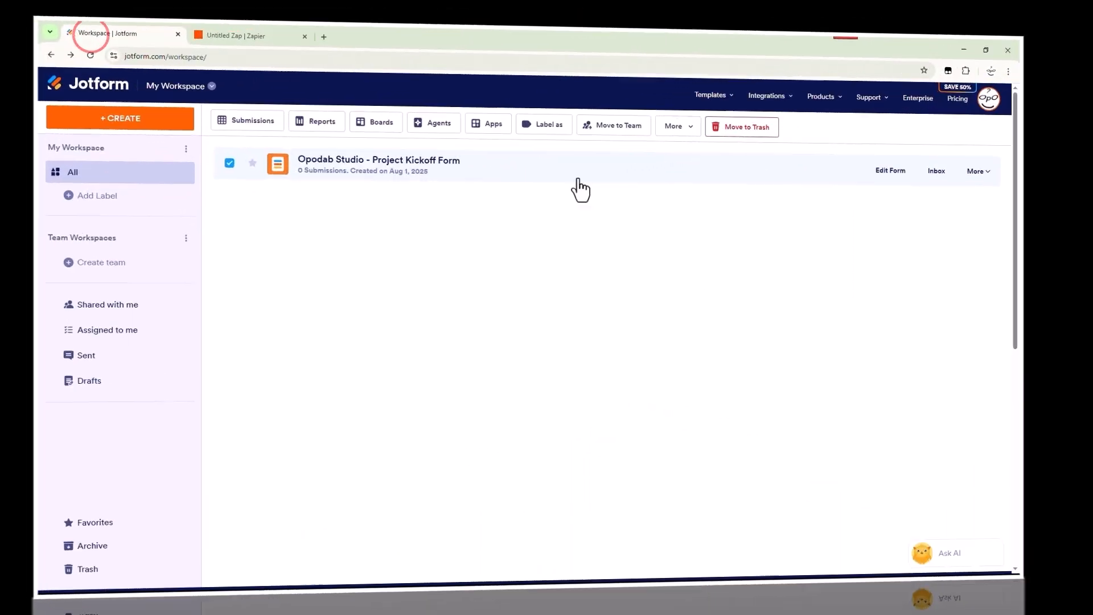
# On the live kickoff form, enter the client's name, e-mail and company 'Innovatech Solution'
pyautogui.click(976, 169)
pyautogui.click(880, 326)
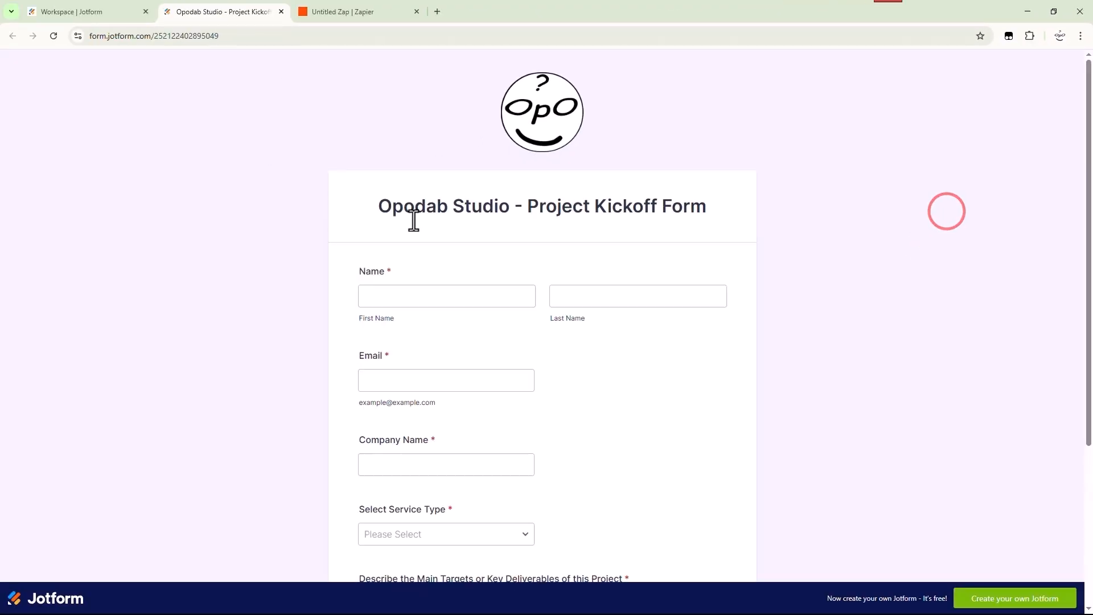
pyautogui.scroll(-2, 439, 240)
pyautogui.click(437, 188)
pyautogui.press('Tab')
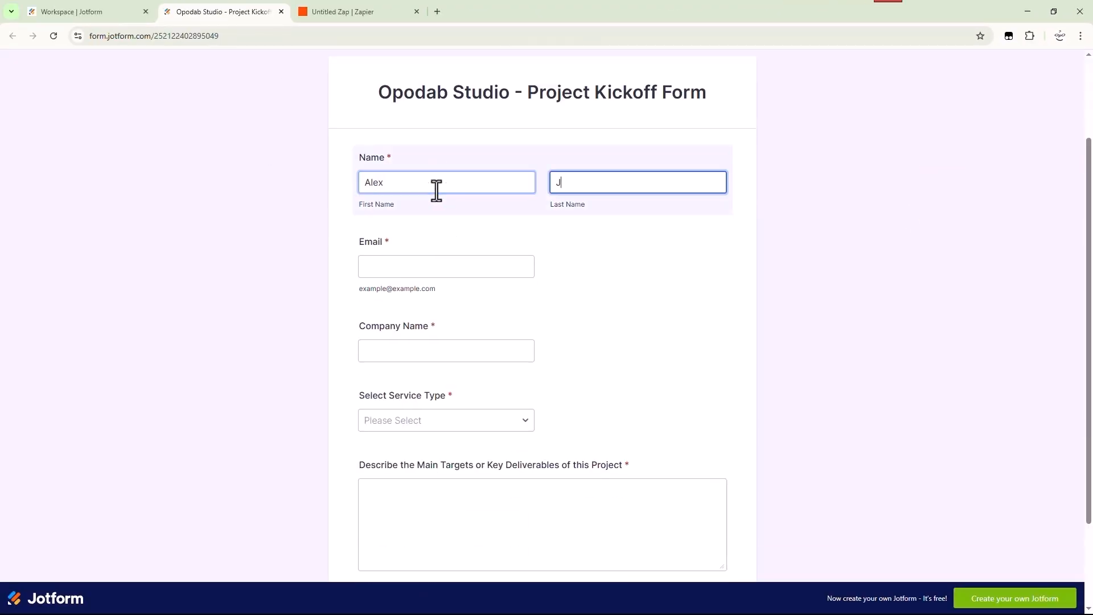
pyautogui.press('Tab')
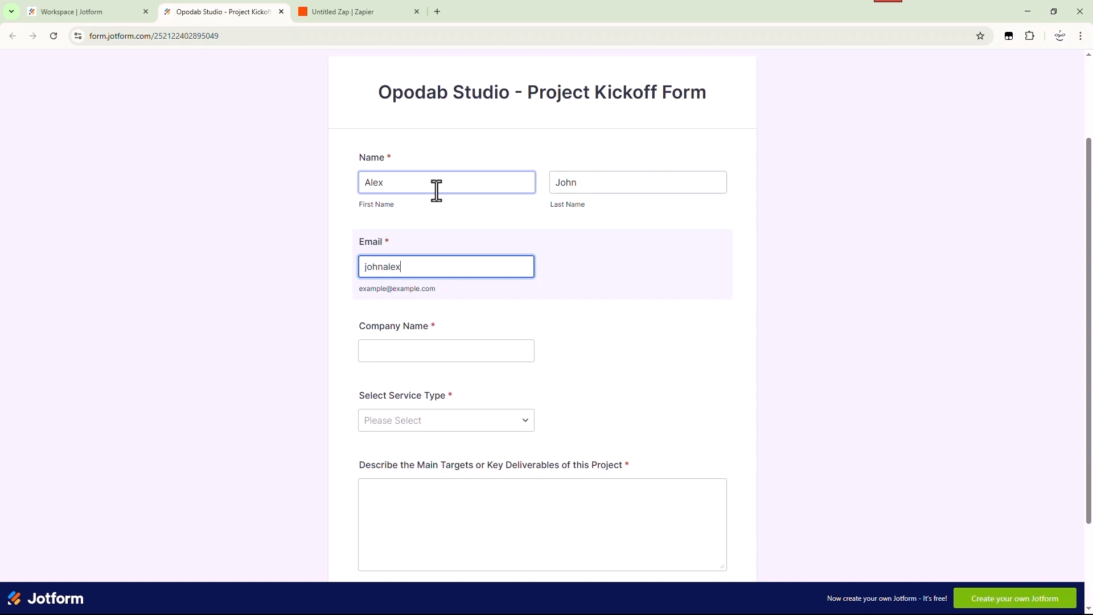
pyautogui.write('johnalex@demo.cp')
pyautogui.press('BackSpace')
pyautogui.write('om')
pyautogui.press('Tab')
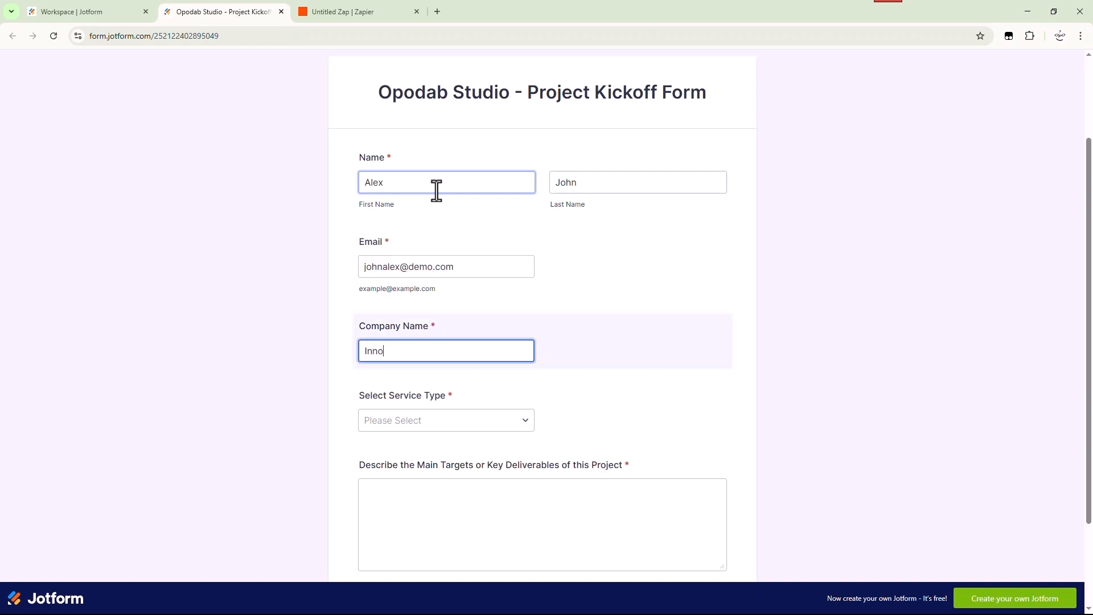
pyautogui.write('Innovatech Solution')
pyautogui.press('Tab')
# Choose 'Web Design - $5,000', describe 'Develop a new 5-page marketing website to increase online leads', and submit
pyautogui.scroll(-2, 476, 274)
pyautogui.click(476, 303)
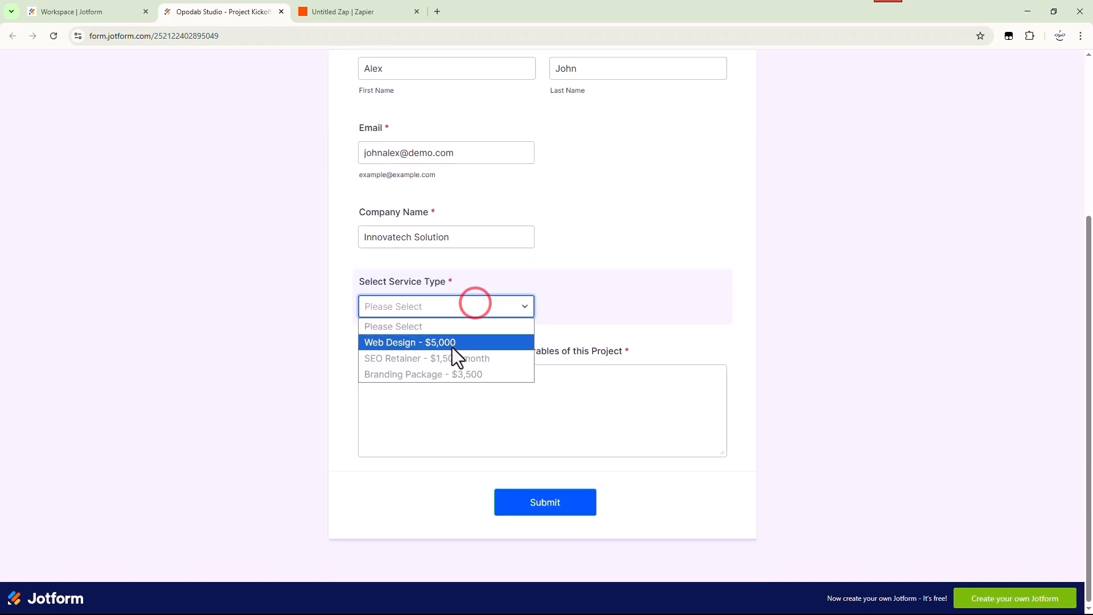
pyautogui.click(449, 345)
pyautogui.click(413, 379)
pyautogui.write('Develop a new 5-page marketing website to increase online leads')
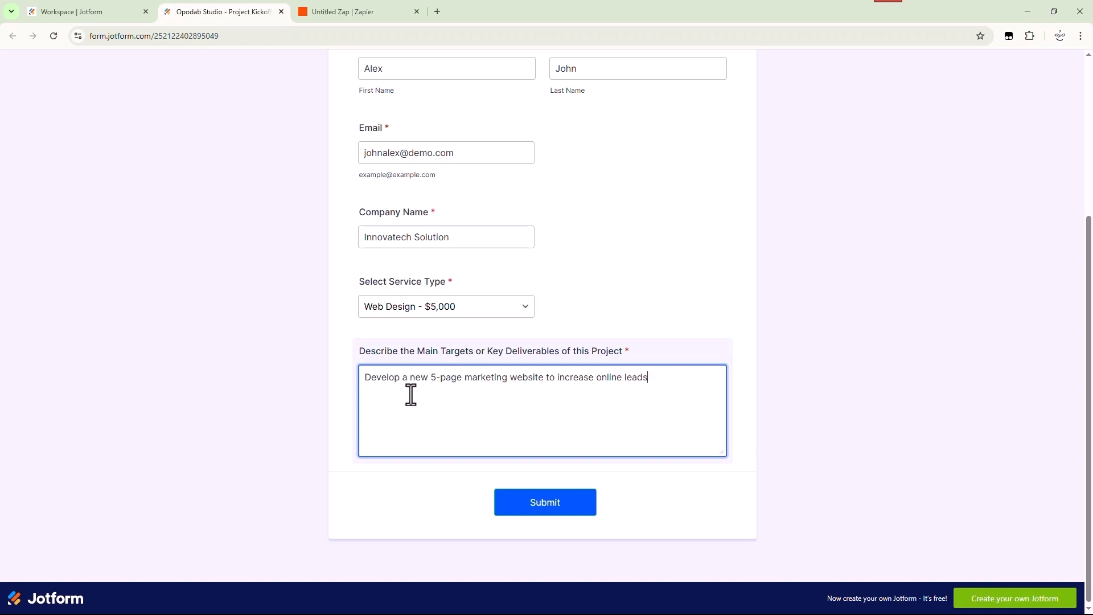
pyautogui.click(538, 515)
pyautogui.click(359, 13)
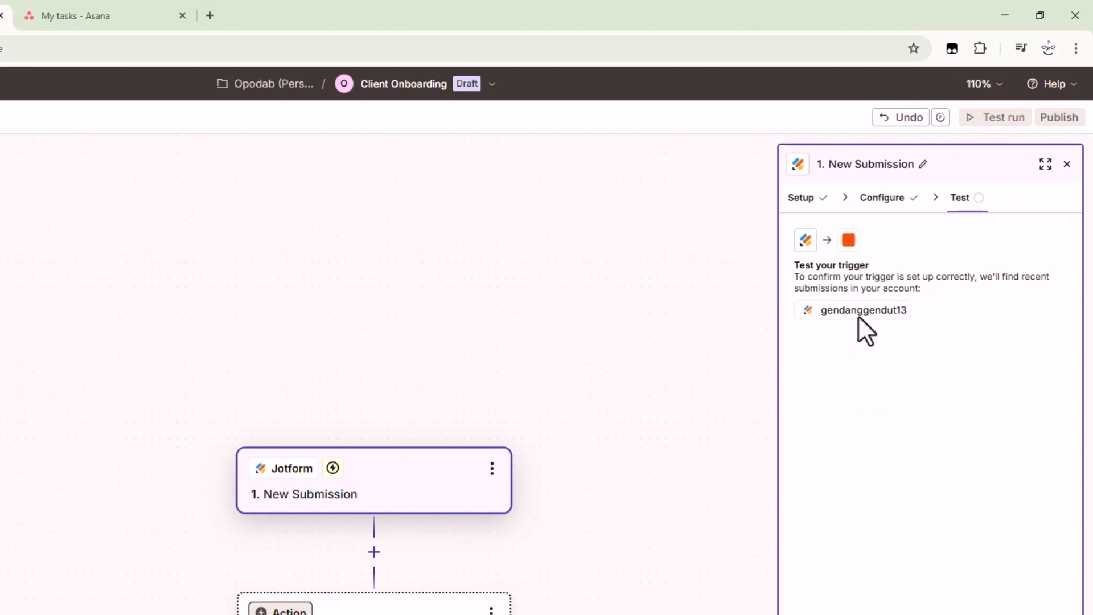
# Run the trigger test, find new records, and preview Submission C's fields
pyautogui.click(949, 563)
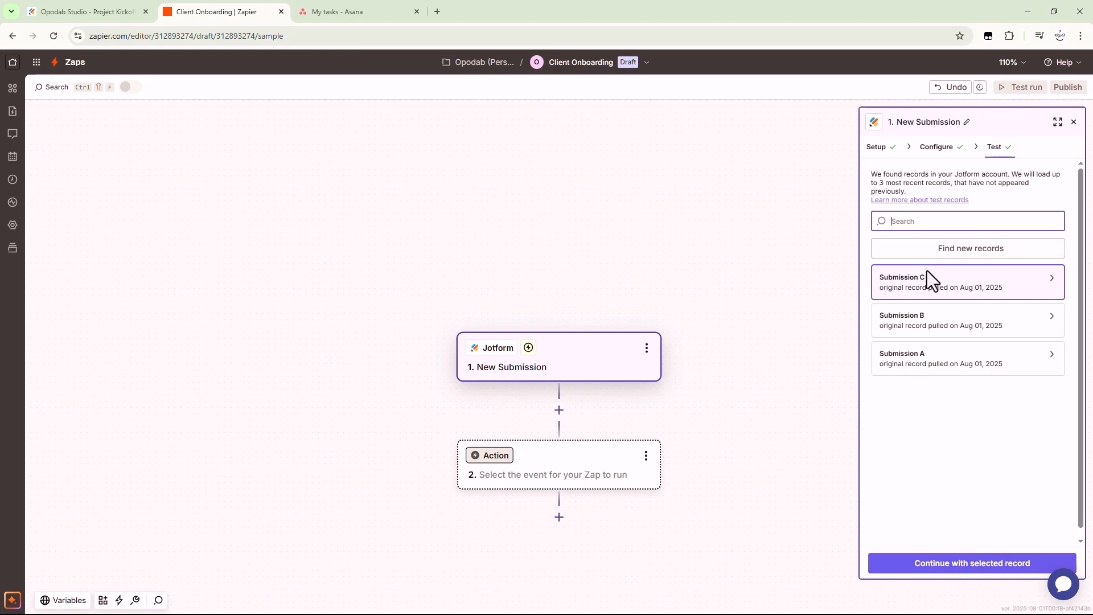
pyautogui.moveTo(930, 285)
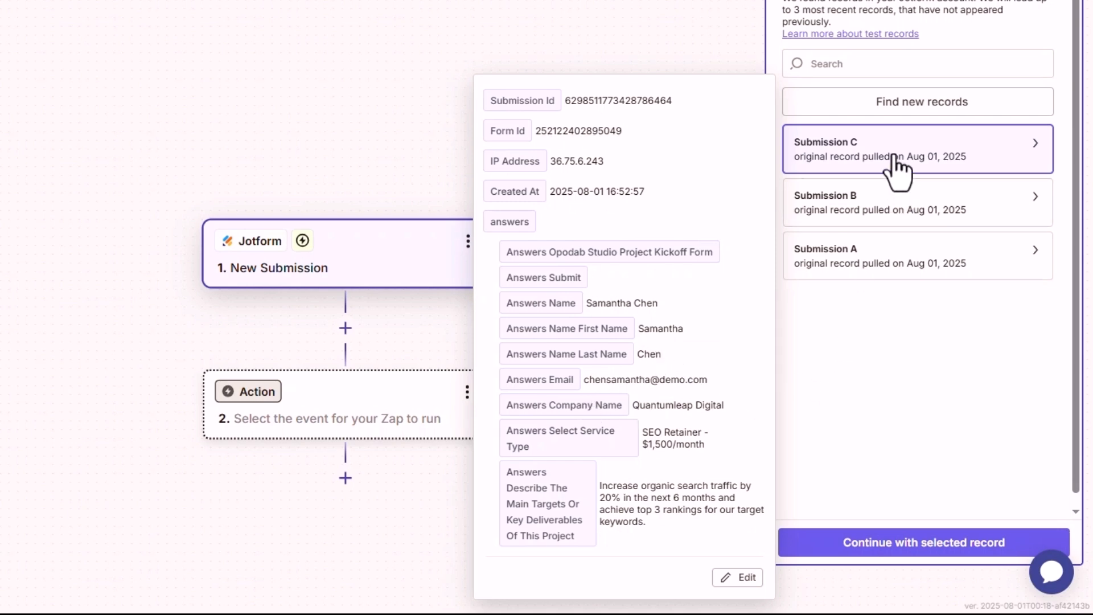
pyautogui.click(905, 111)
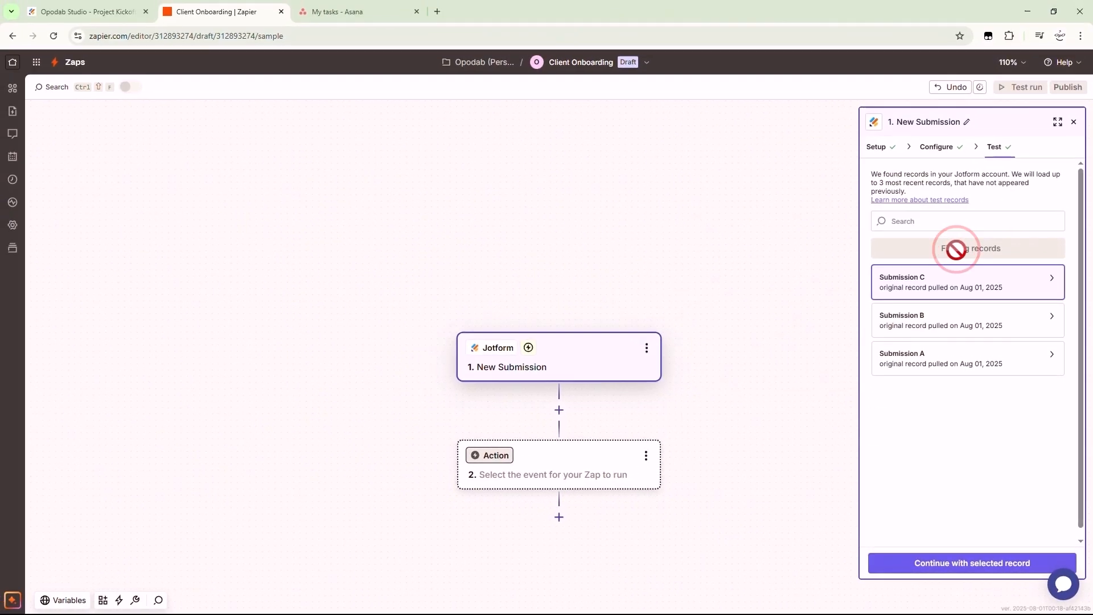
pyautogui.click(930, 281)
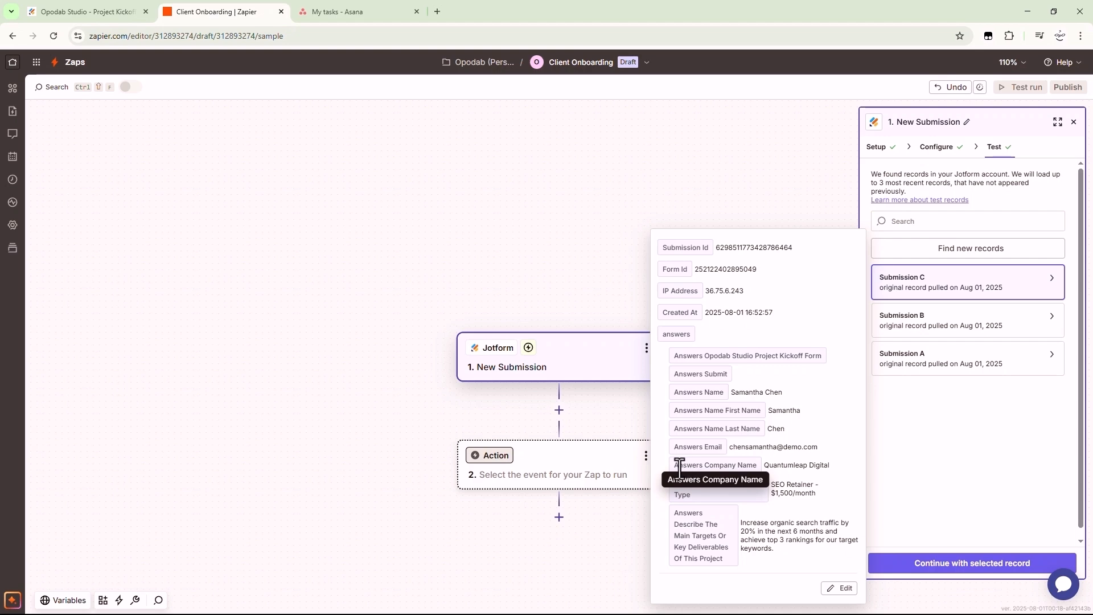
pyautogui.click(724, 462)
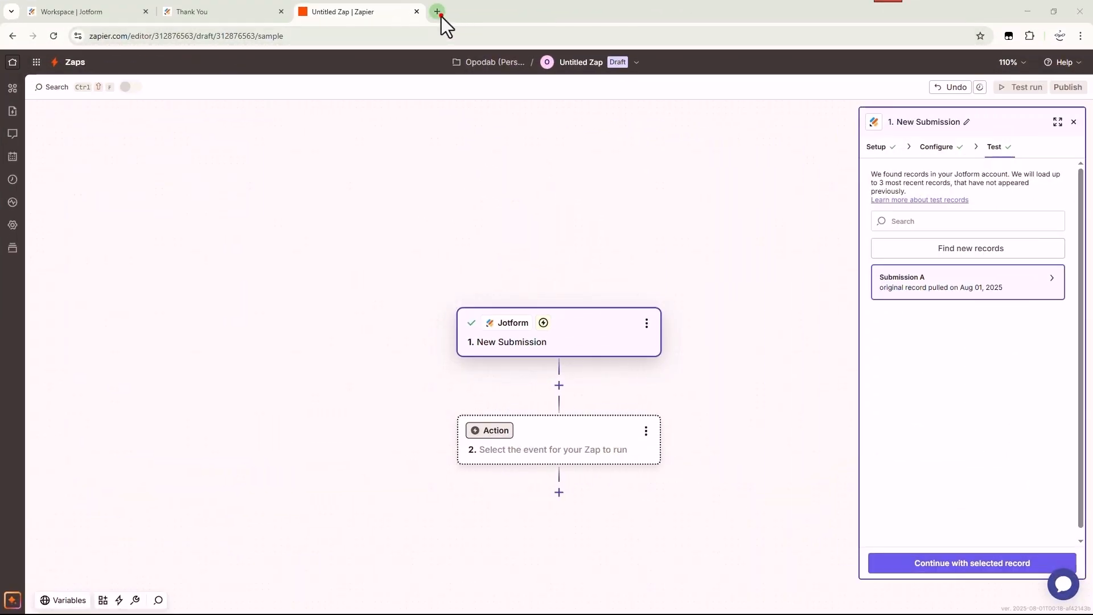
# Find asana.com through a Bing search in a new tab, use it in the browser, and start a new project
pyautogui.click(439, 13)
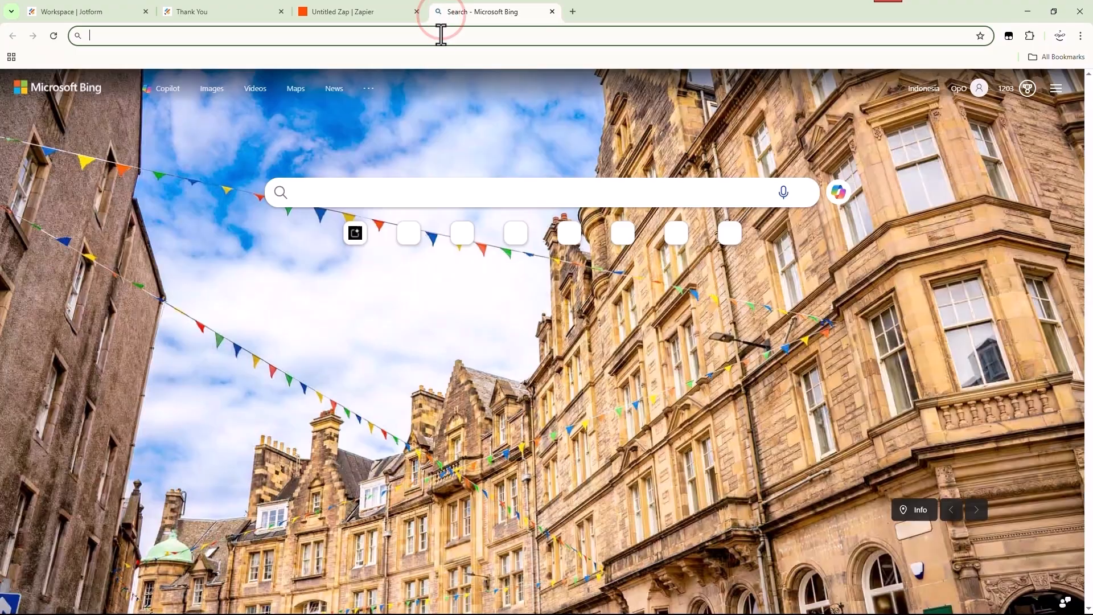
pyautogui.click(441, 35)
pyautogui.write('asa')
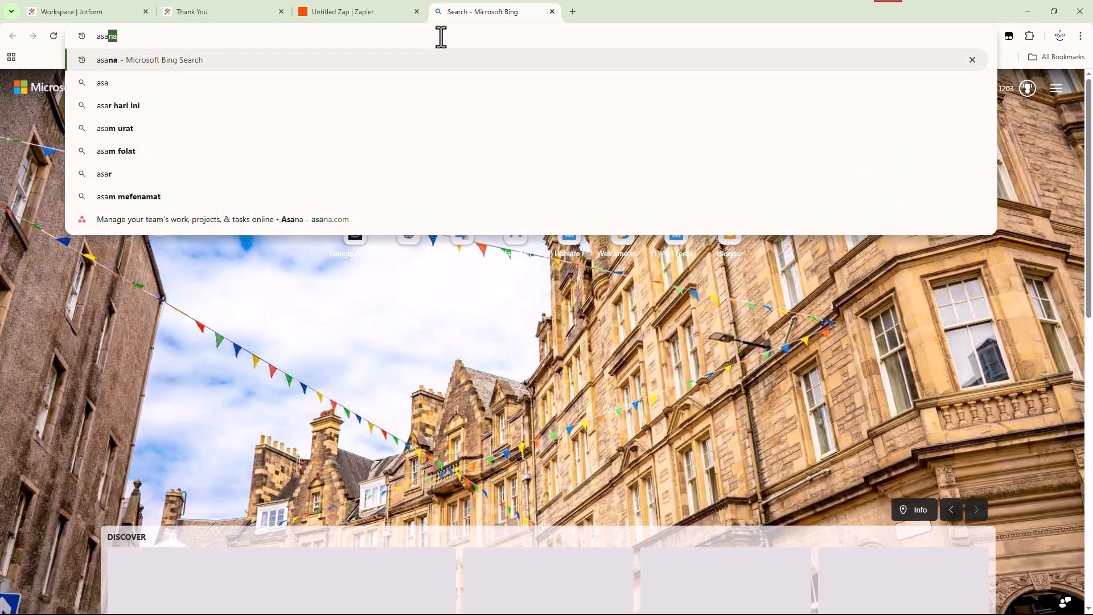
pyautogui.write('n')
pyautogui.press('Return')
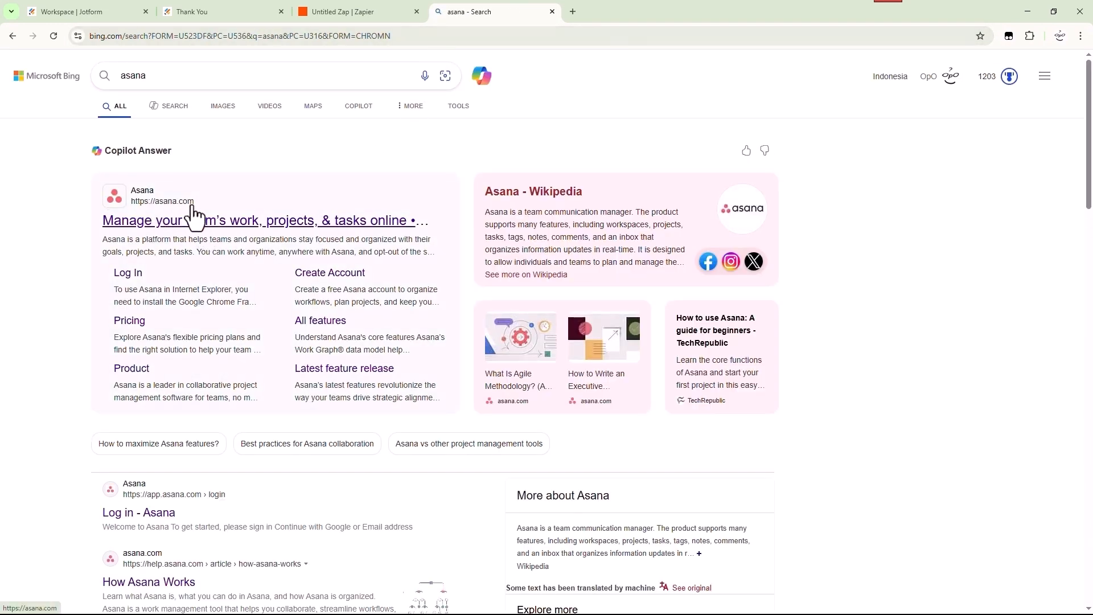
pyautogui.click(192, 223)
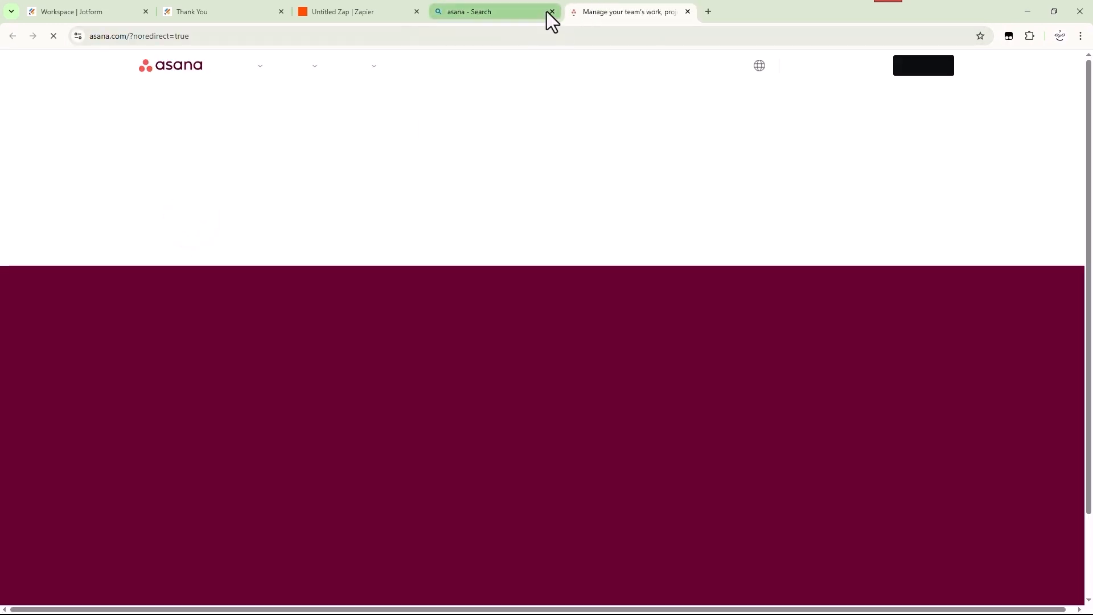
pyautogui.click(547, 12)
pyautogui.click(553, 11)
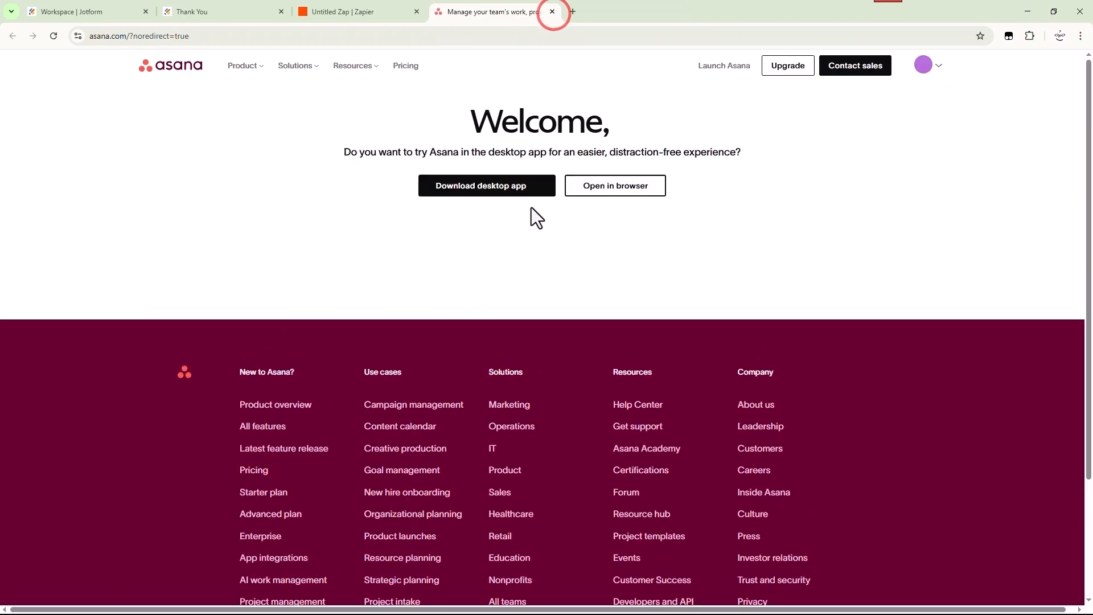
pyautogui.click(594, 189)
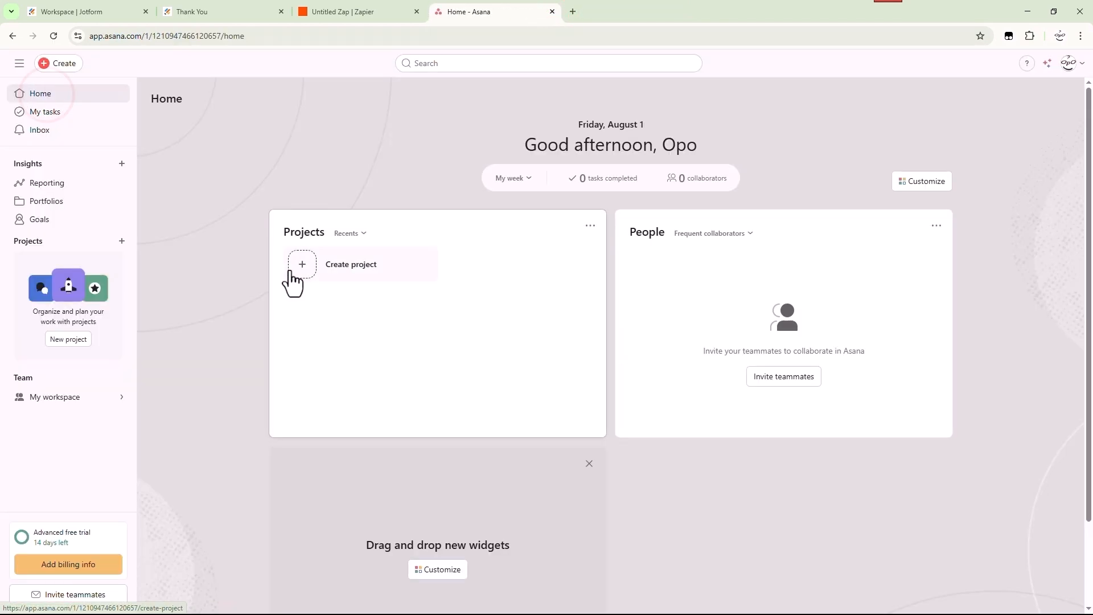
pyautogui.click(300, 273)
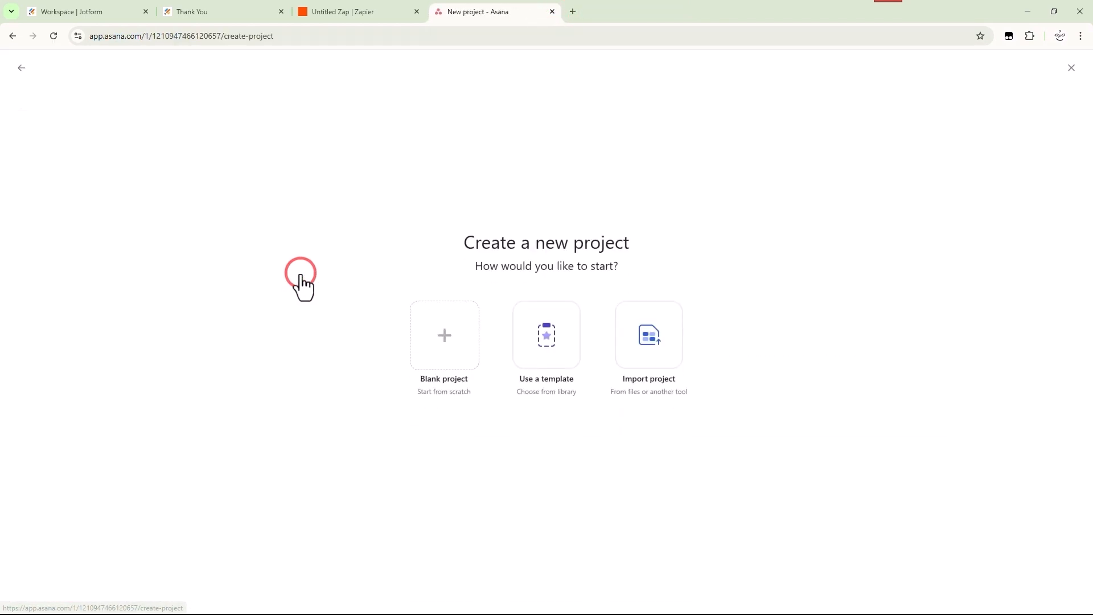
# Start a blank Asana project named 'Client Onboarding Process'
pyautogui.click(438, 341)
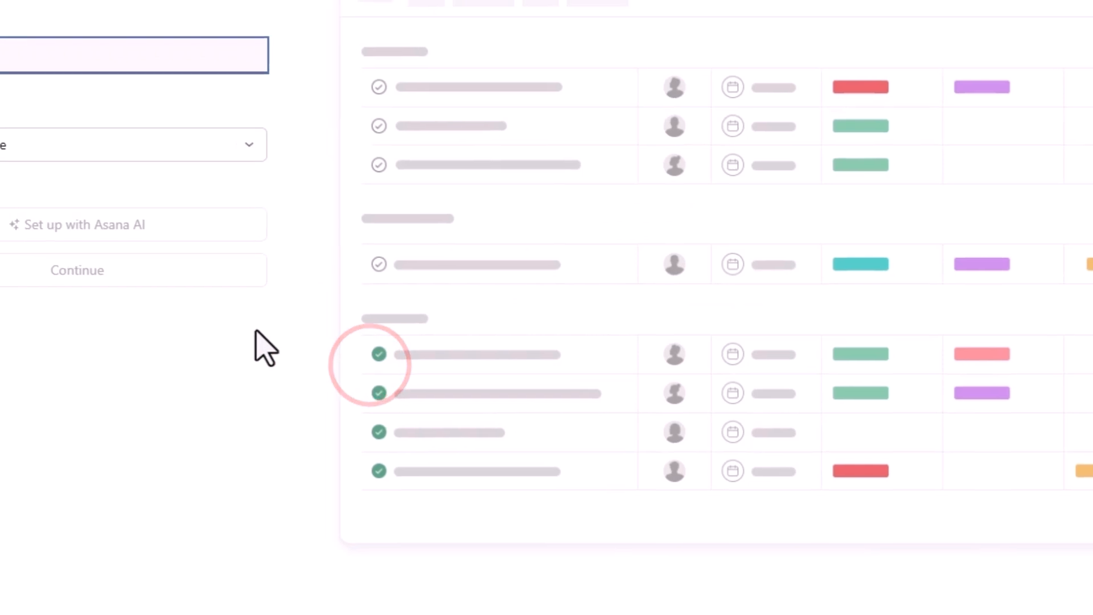
pyautogui.click(31, 143)
pyautogui.click(7, 68)
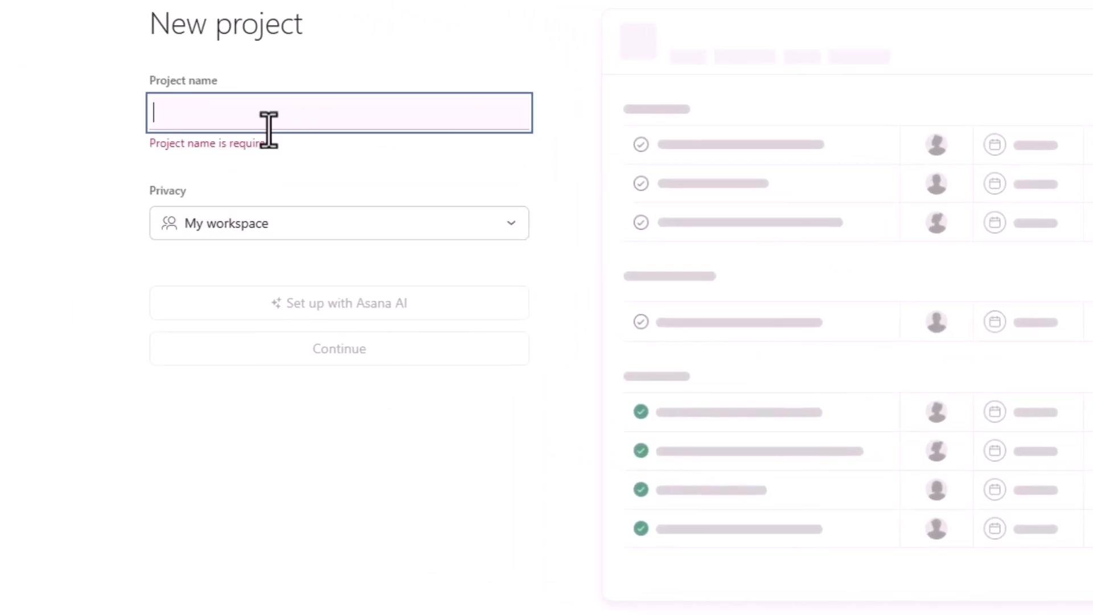
pyautogui.write('Client Onboarding Process')
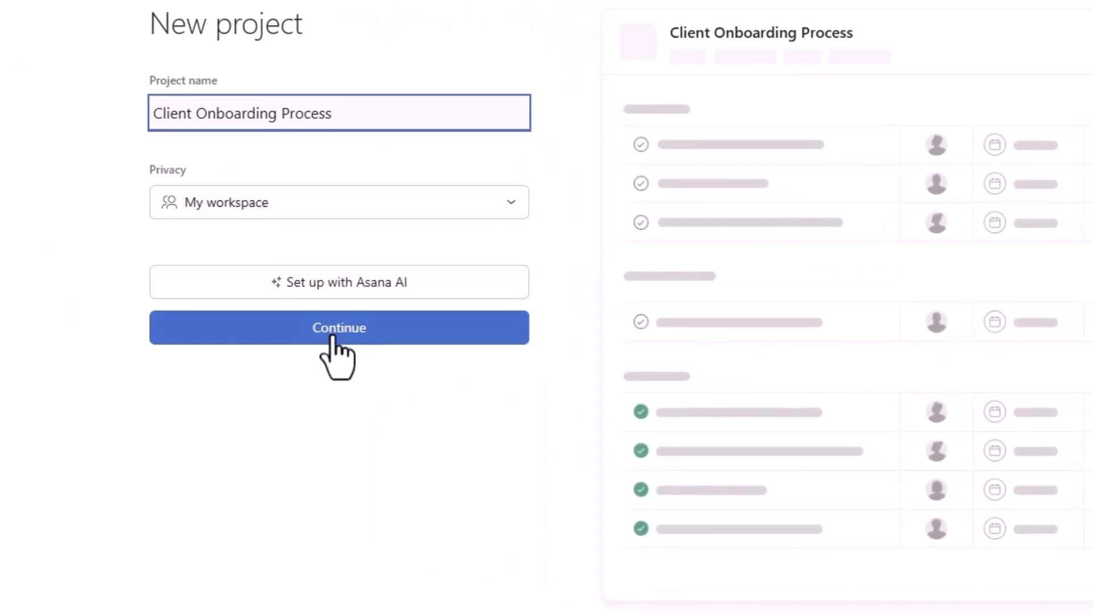
pyautogui.click(333, 337)
# Drop the Overview, Board, Dashboard and Timeline views, keeping only List, and create the project
pyautogui.click(114, 94)
pyautogui.click(116, 149)
pyautogui.click(113, 225)
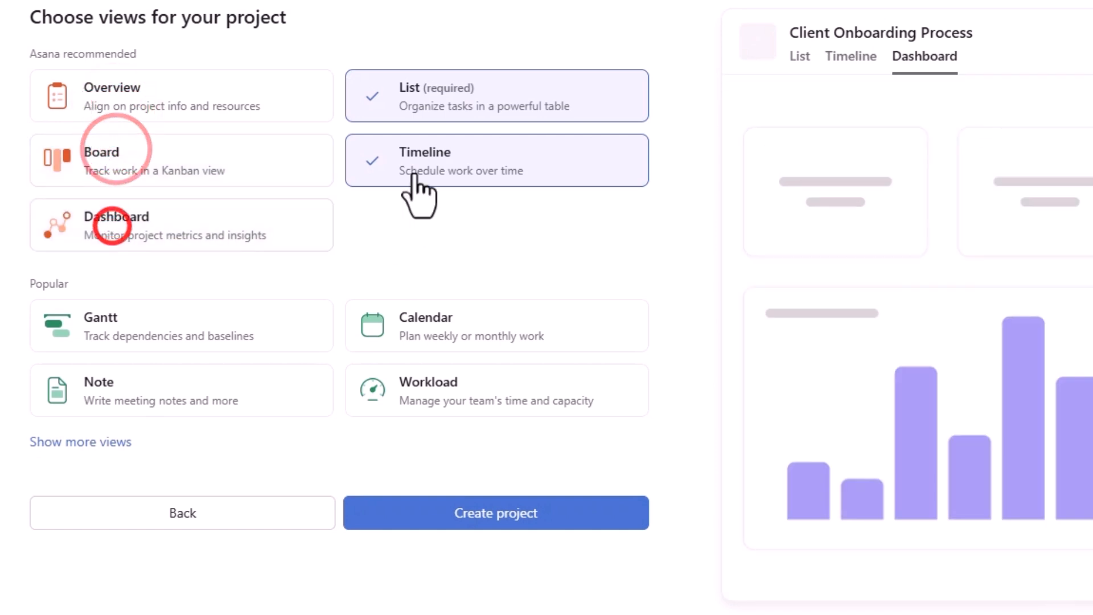
pyautogui.click(415, 176)
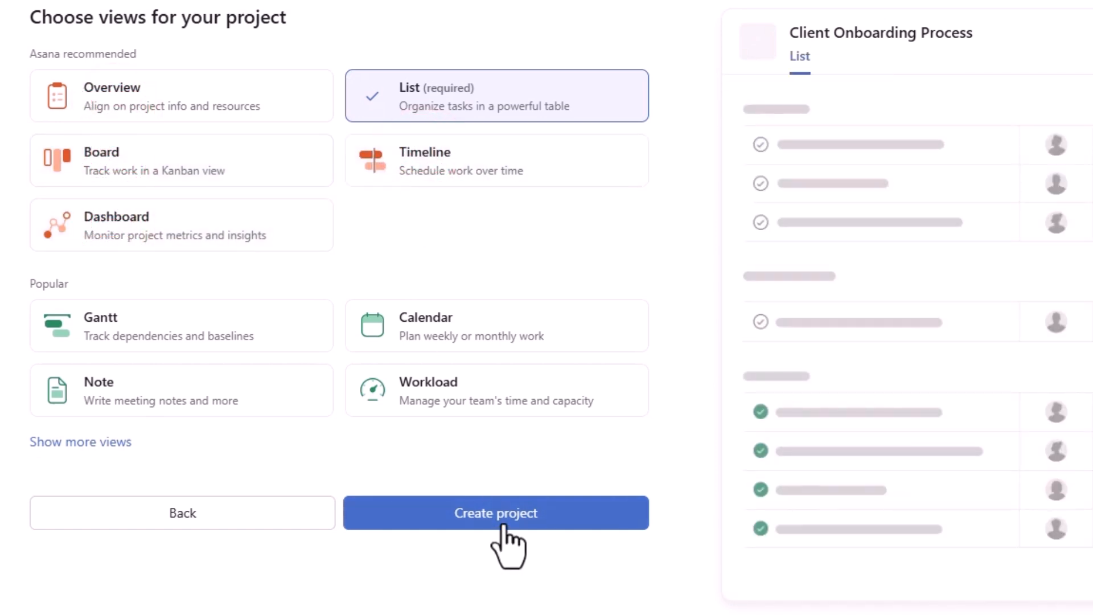
pyautogui.click(504, 525)
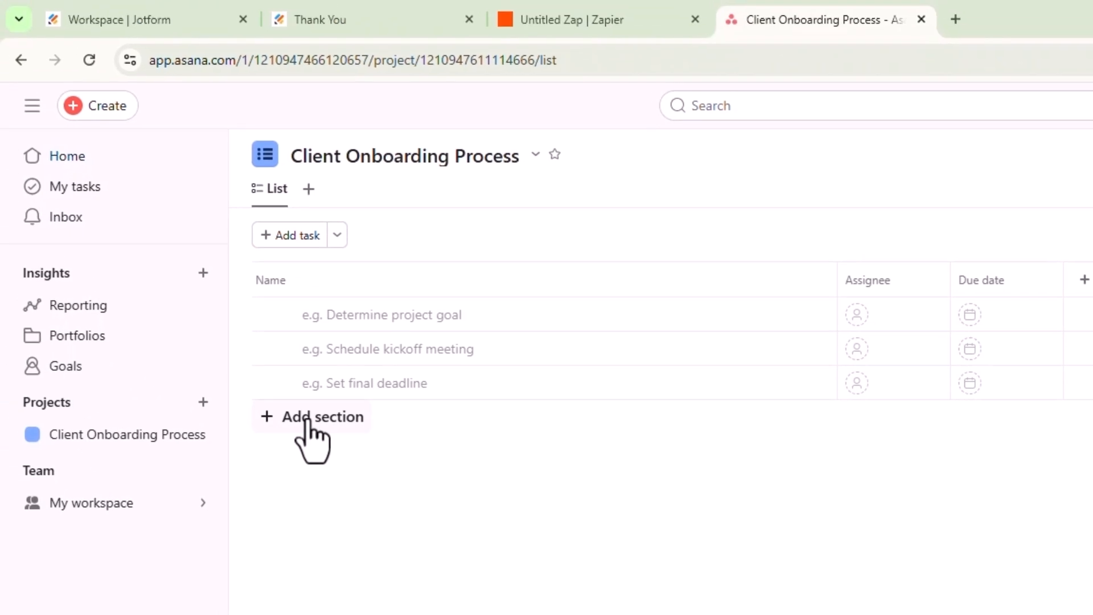
# Create 'Section 1: Internal Kickoff' with tasks 'Internal Team Briefing' and 'Assign Project Lead'
pyautogui.click(307, 433)
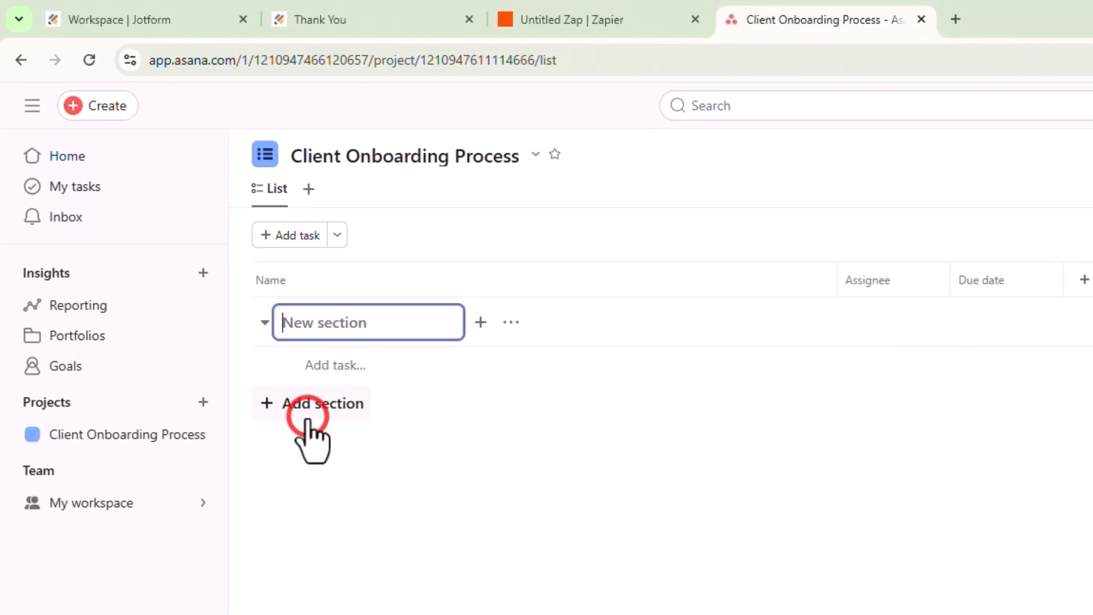
pyautogui.click(488, 288)
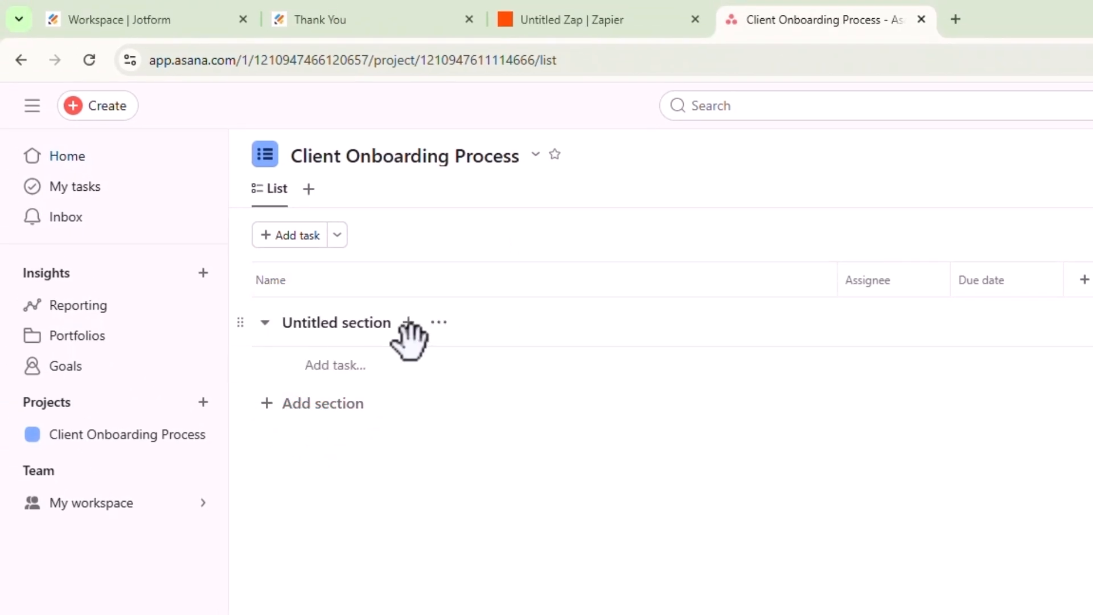
pyautogui.click(354, 327)
pyautogui.hotkey('ctrl', 'a')
pyautogui.write('Section 1: Internal Kickoff')
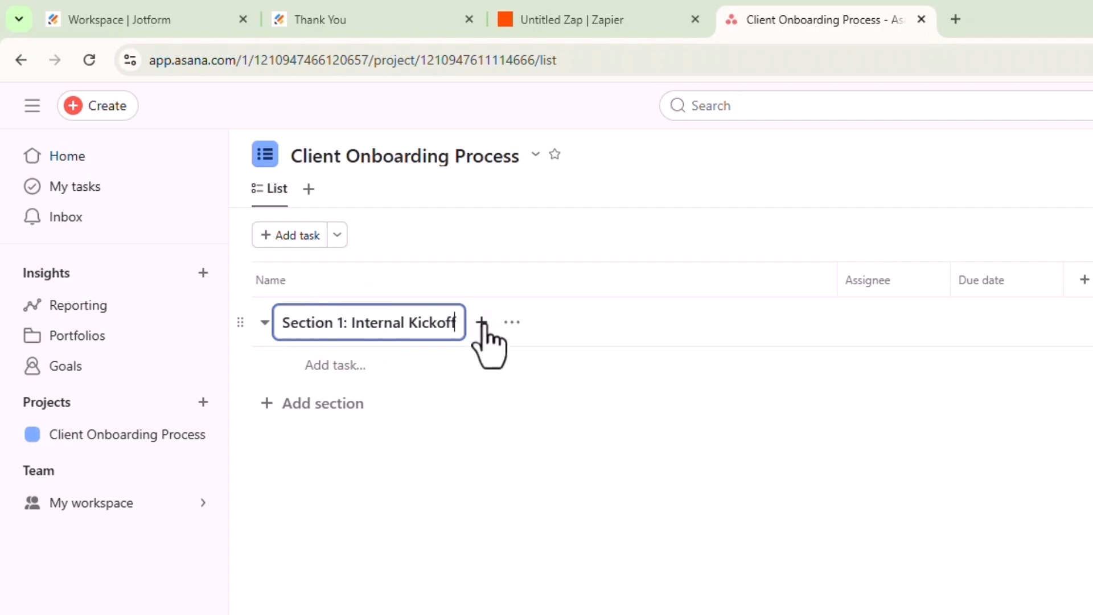
pyautogui.click(504, 323)
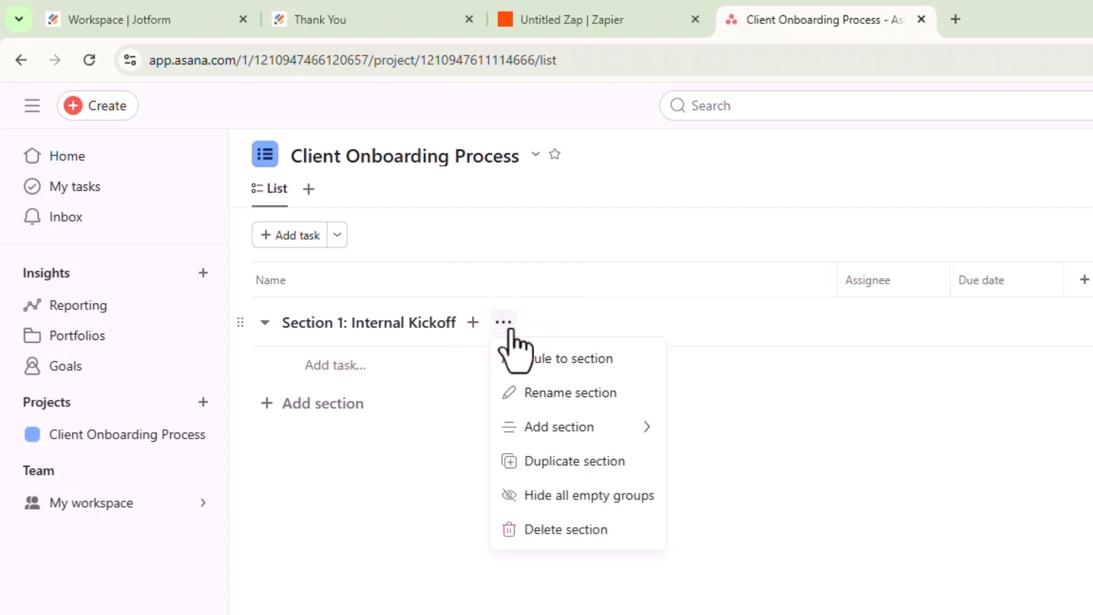
pyautogui.click(408, 369)
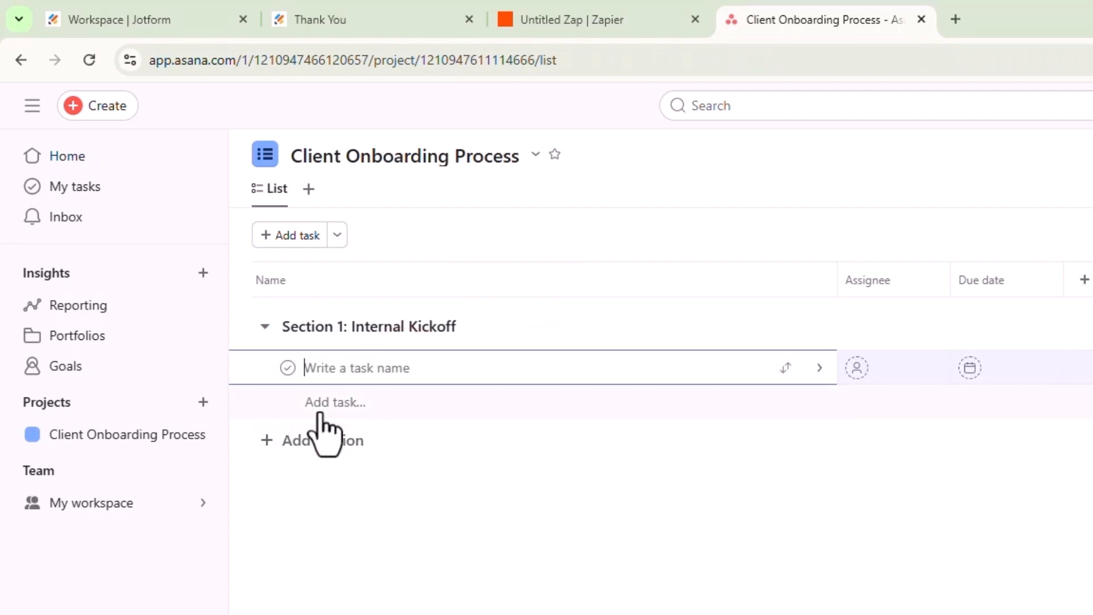
pyautogui.write('Internal Team Briefing')
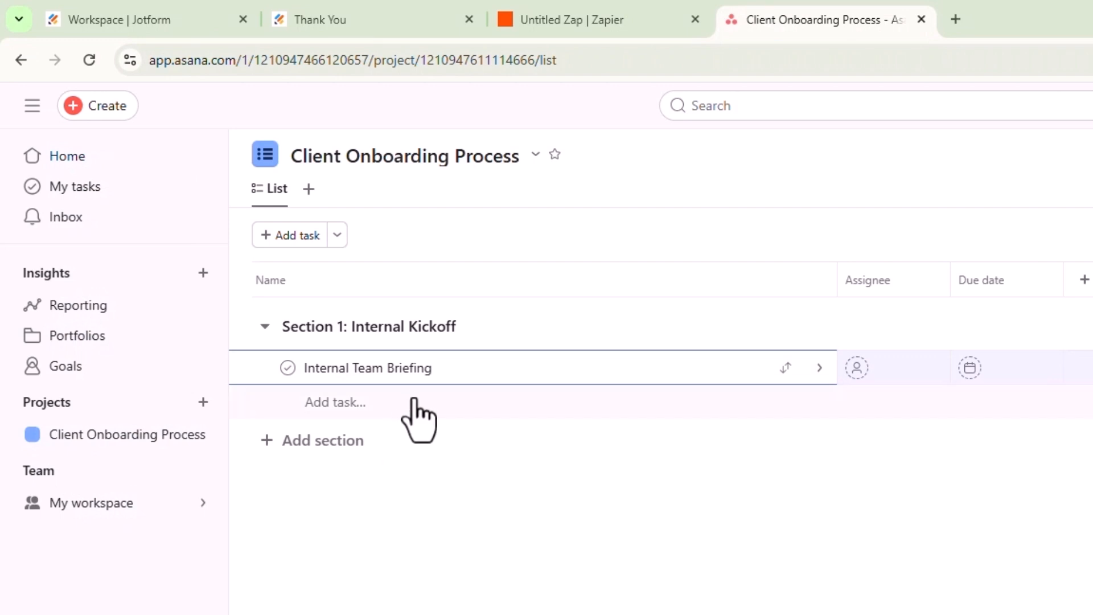
pyautogui.click(415, 403)
pyautogui.write('Assign Project Lead')
pyautogui.click(379, 565)
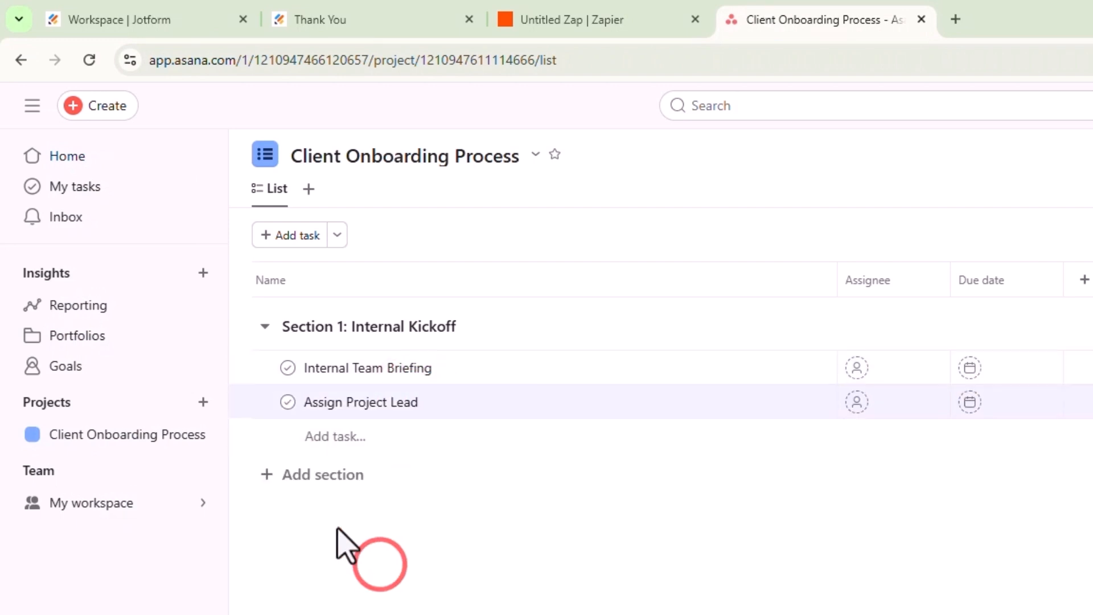
# Add 'Section 2: Client Activation' with kickoff call, welcome packet and analytics/socials access tasks
pyautogui.click(287, 477)
pyautogui.write('Section 2: Client Activation')
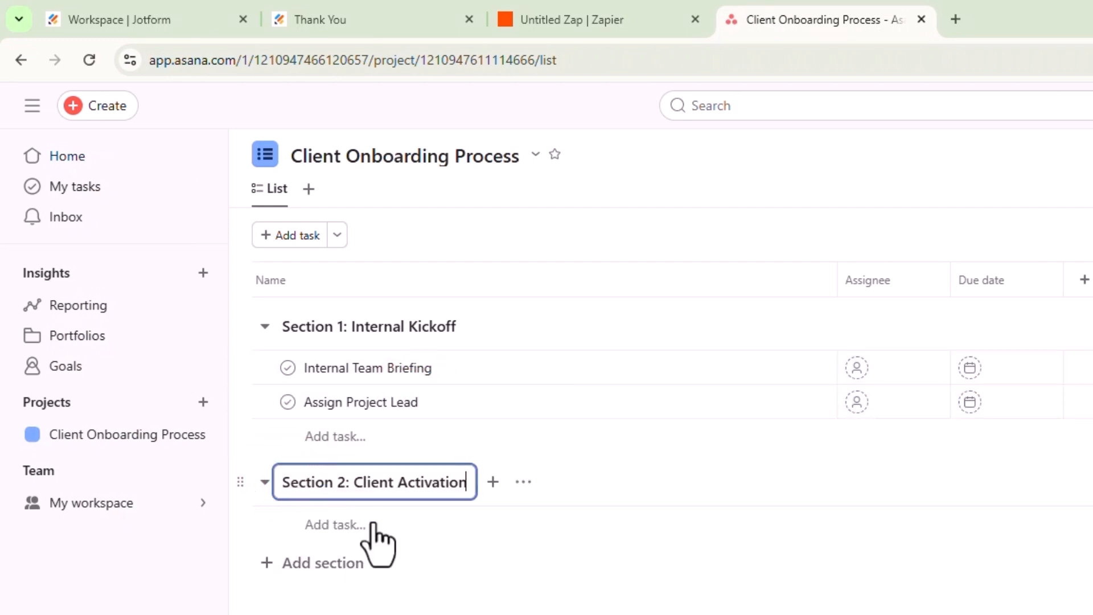
pyautogui.click(380, 530)
pyautogui.write('Schedule Client Kickoff Call')
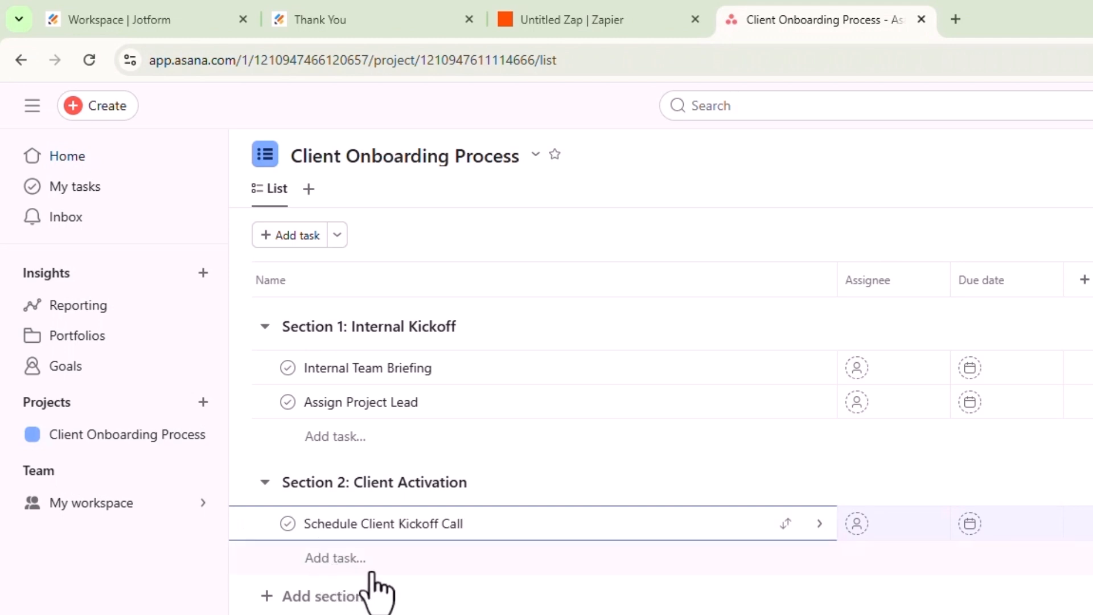
pyautogui.click(406, 572)
pyautogui.write('Send Official Welcome Packet')
pyautogui.click(420, 608)
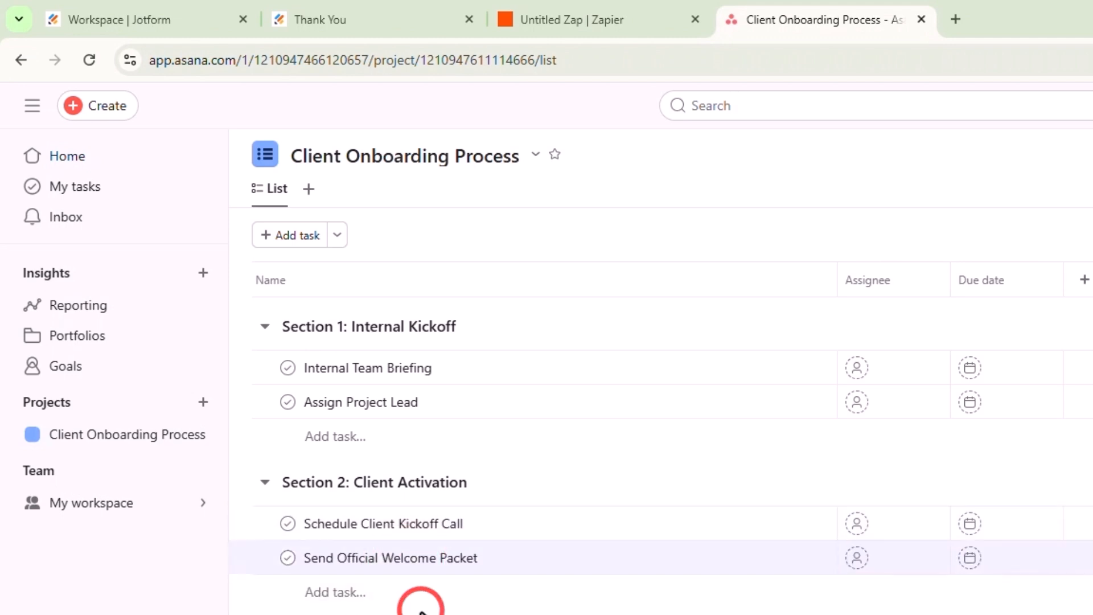
pyautogui.click(364, 585)
pyautogui.write('Request Access to Analytics & Socials')
pyautogui.click(362, 471)
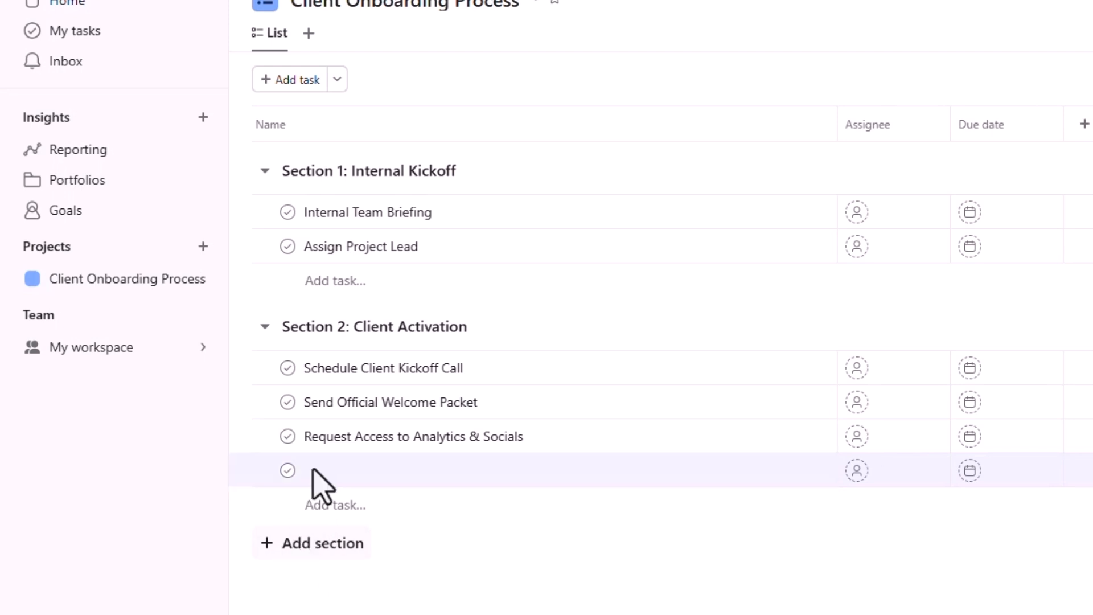
# Add 'Section 3: Project Setup' with timeline/milestones and shared folder (Google Drive/Dropbox) tasks
pyautogui.click(320, 543)
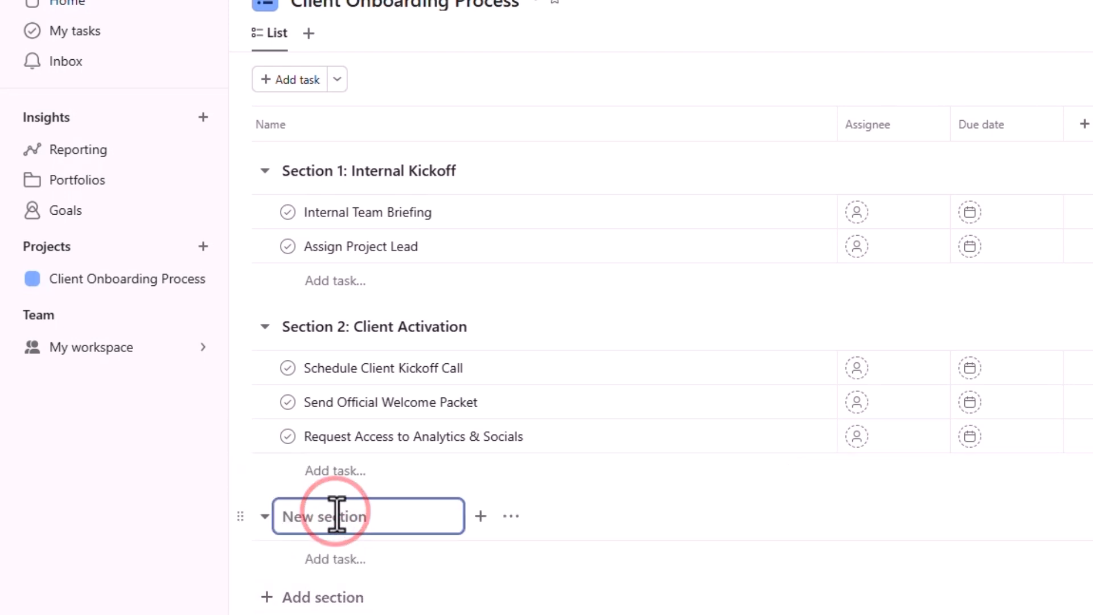
pyautogui.write('Section 3: Project Setup')
pyautogui.press('Return')
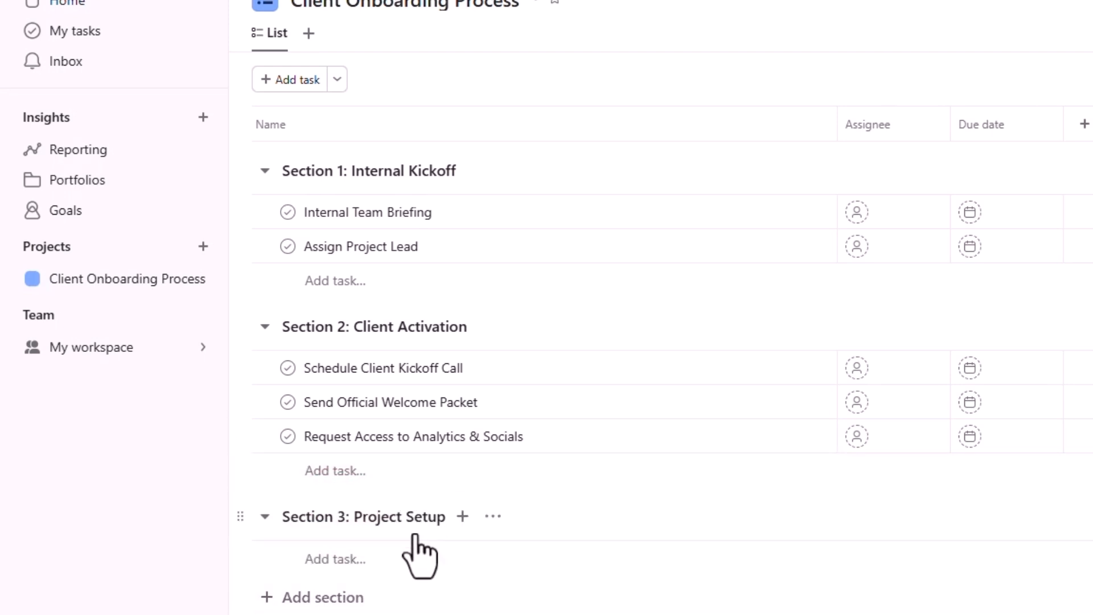
pyautogui.click(359, 561)
pyautogui.write('Finalize Project Timeline & Milestones')
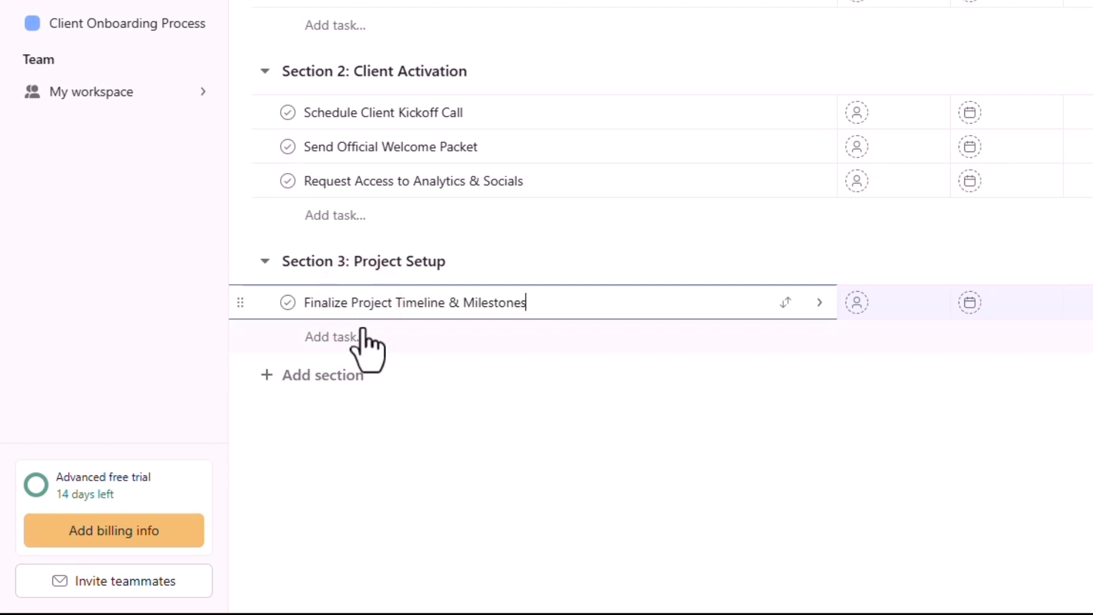
pyautogui.click(488, 422)
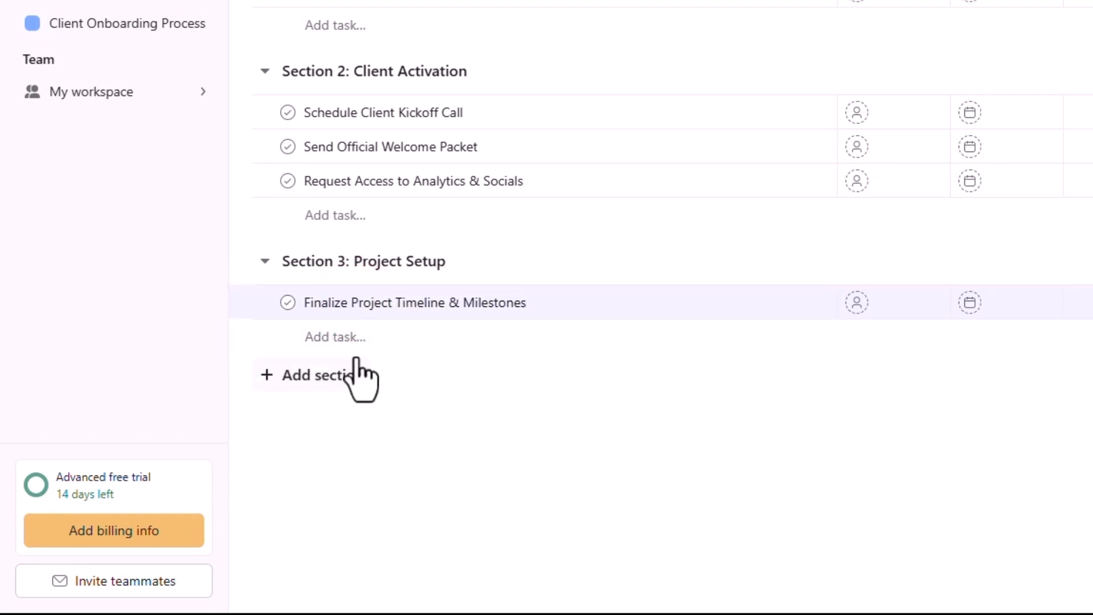
pyautogui.click(357, 338)
pyautogui.write('Set up Shared Folder (Google Drive/Dropbox)')
pyautogui.click(484, 466)
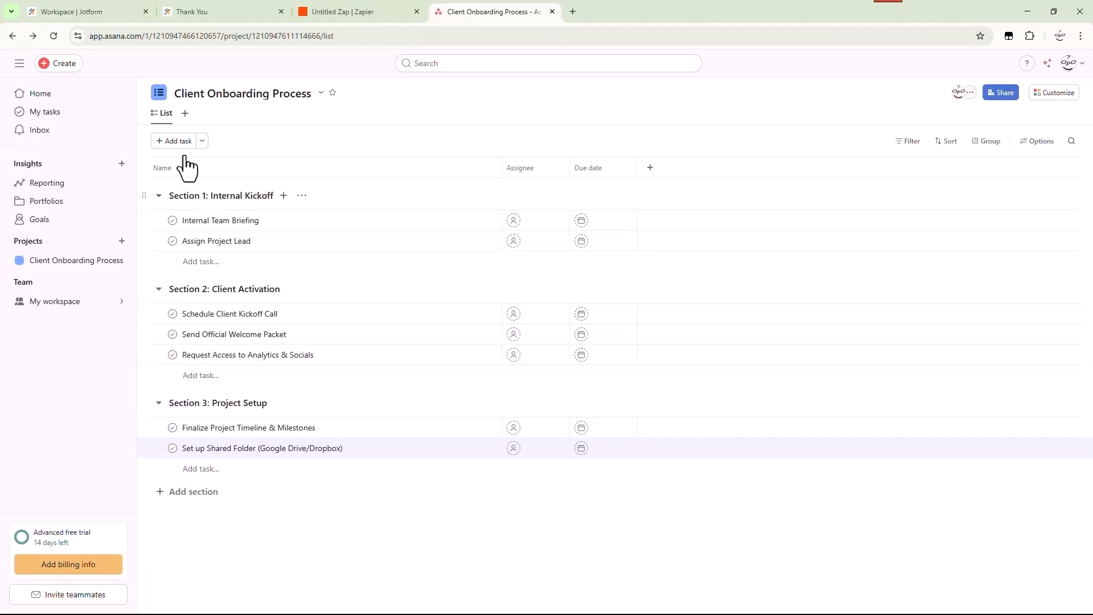
# Save Client Onboarding Process as a template with 'Anyone in team can edit' privacy
pyautogui.click(321, 94)
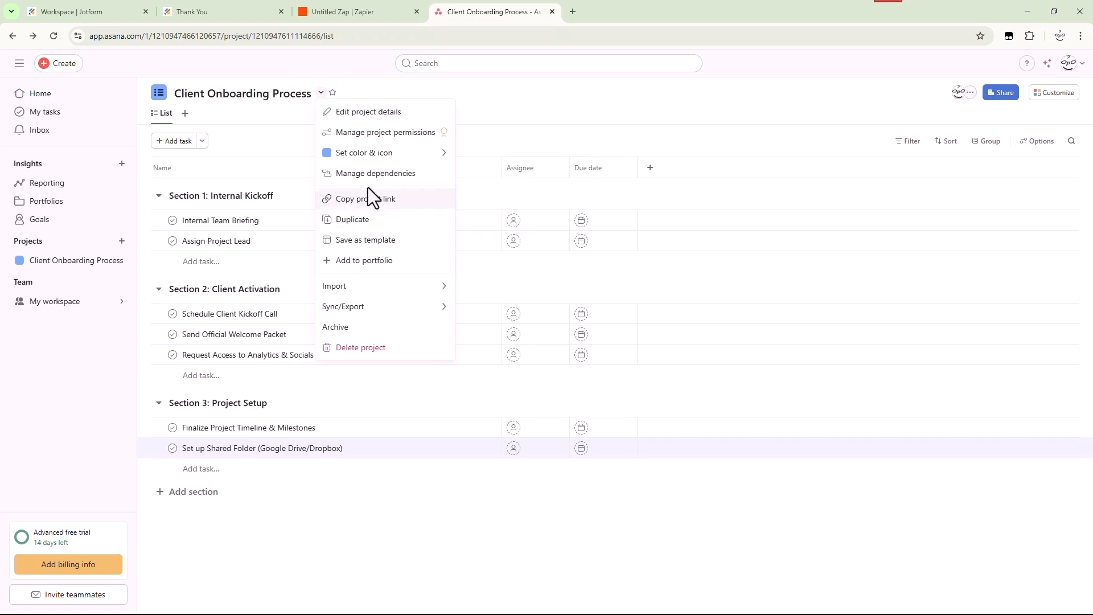
pyautogui.moveTo(363, 163)
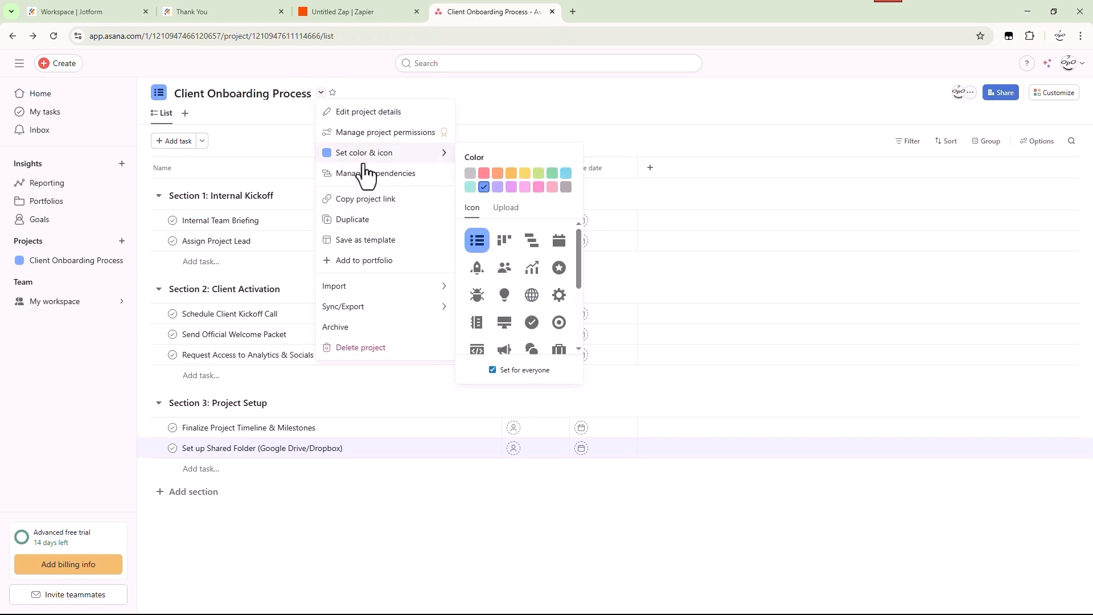
pyautogui.click(382, 246)
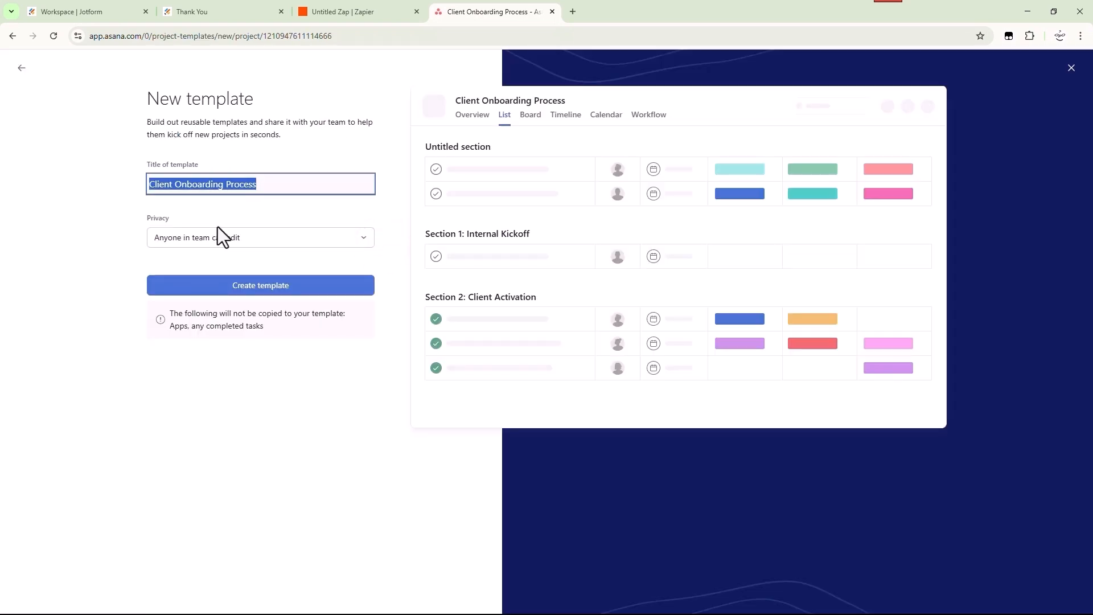
pyautogui.click(222, 242)
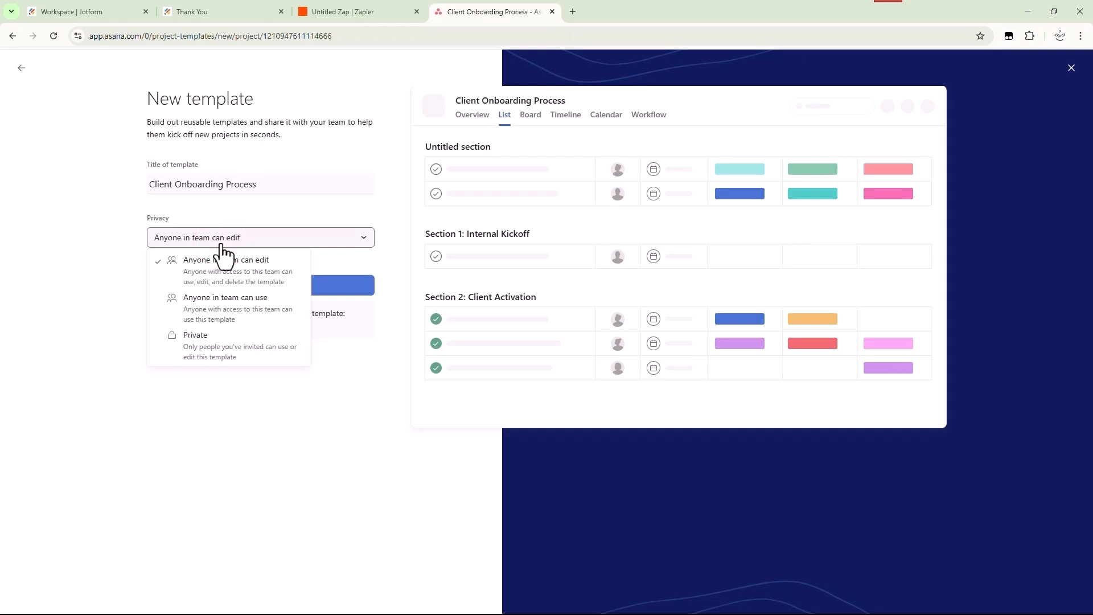
pyautogui.click(222, 241)
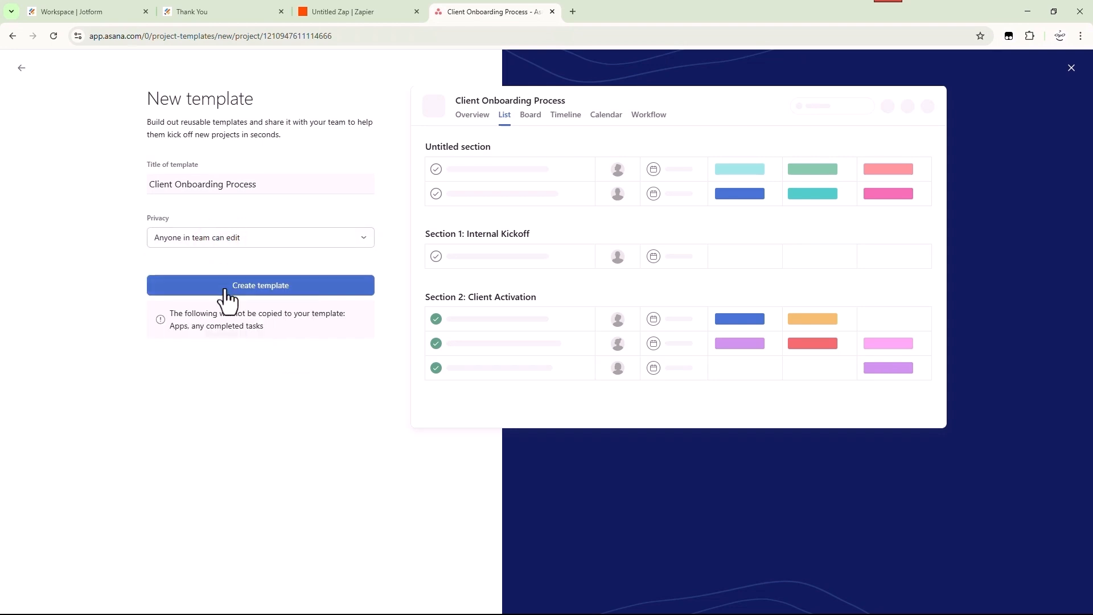
pyautogui.click(225, 286)
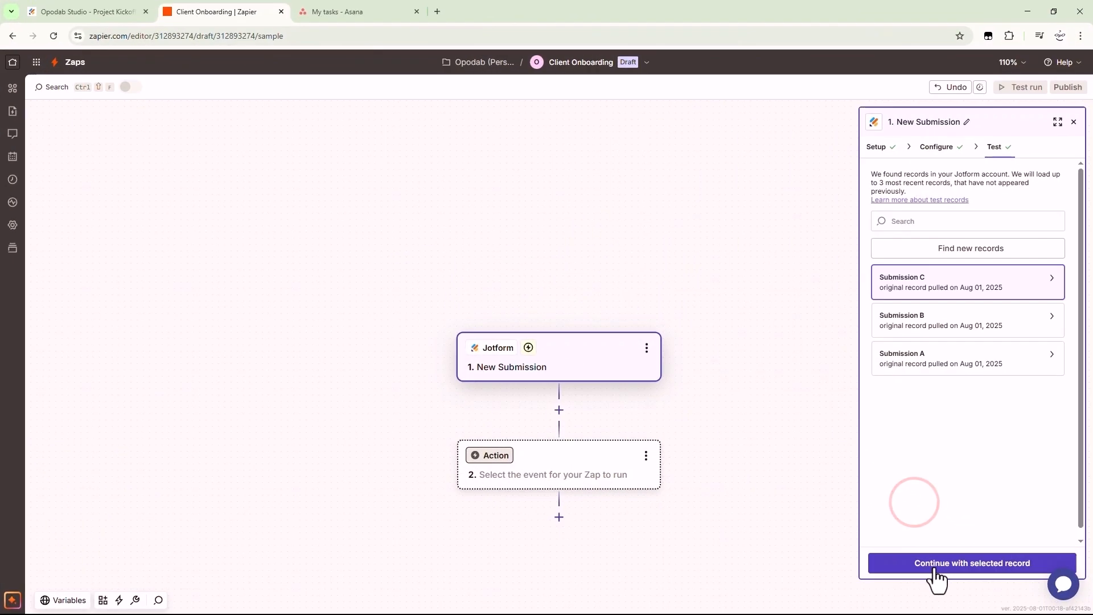
# Add Asana as step 2 with the Create Project From Template action event
pyautogui.click(937, 565)
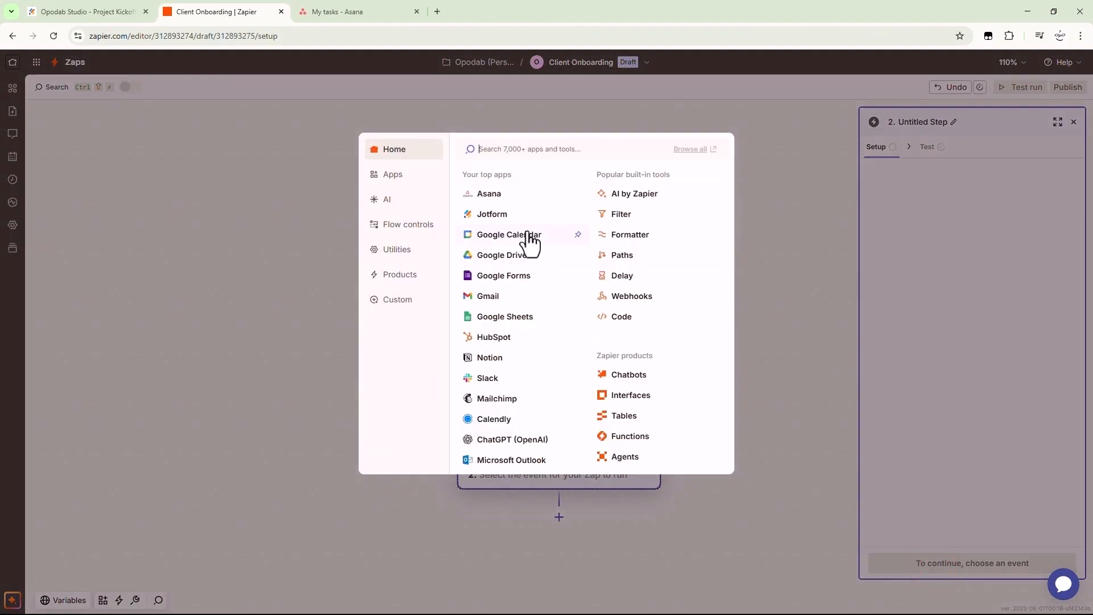
pyautogui.click(480, 196)
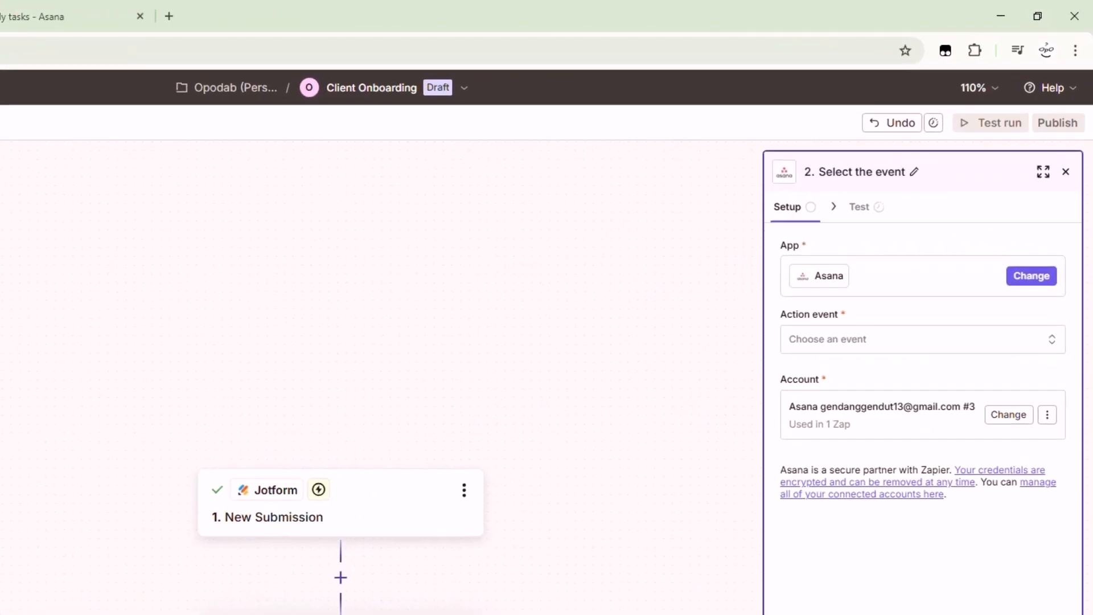
pyautogui.click(823, 355)
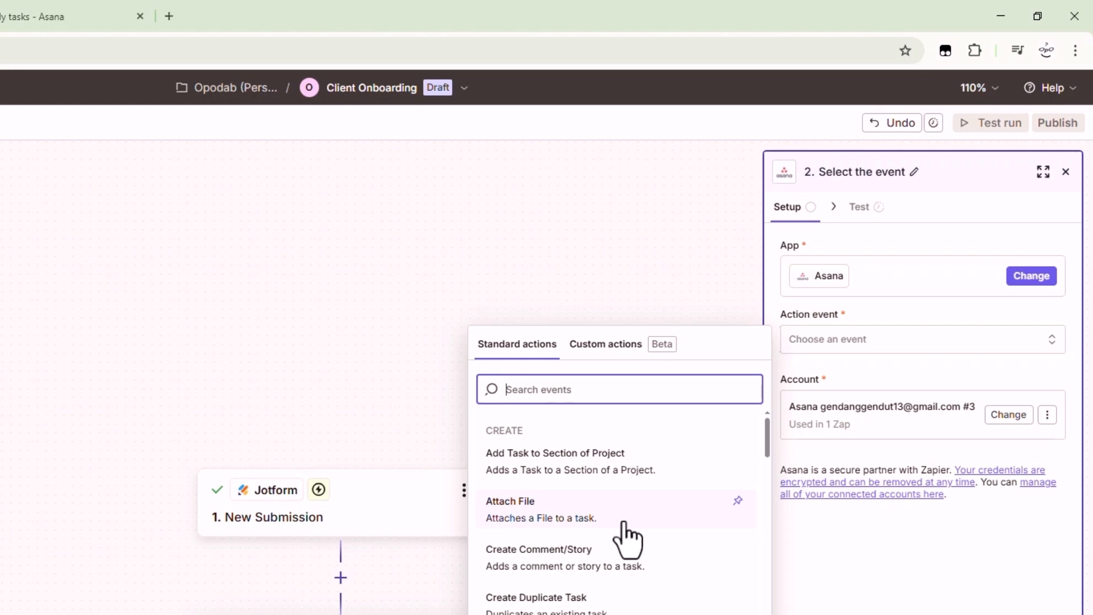
pyautogui.scroll(-2, 627, 538)
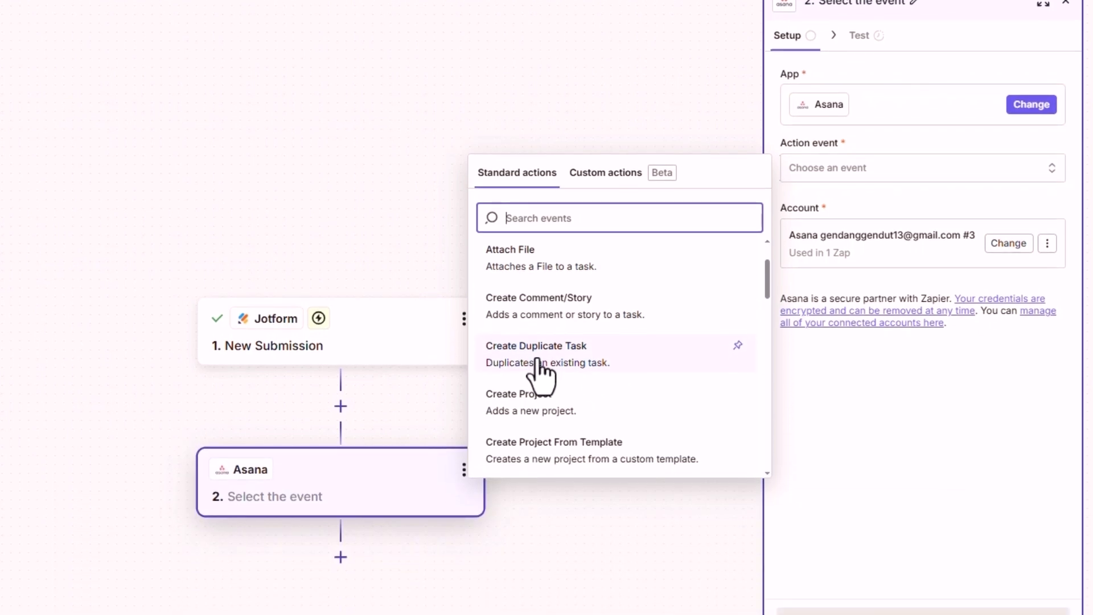
pyautogui.click(562, 450)
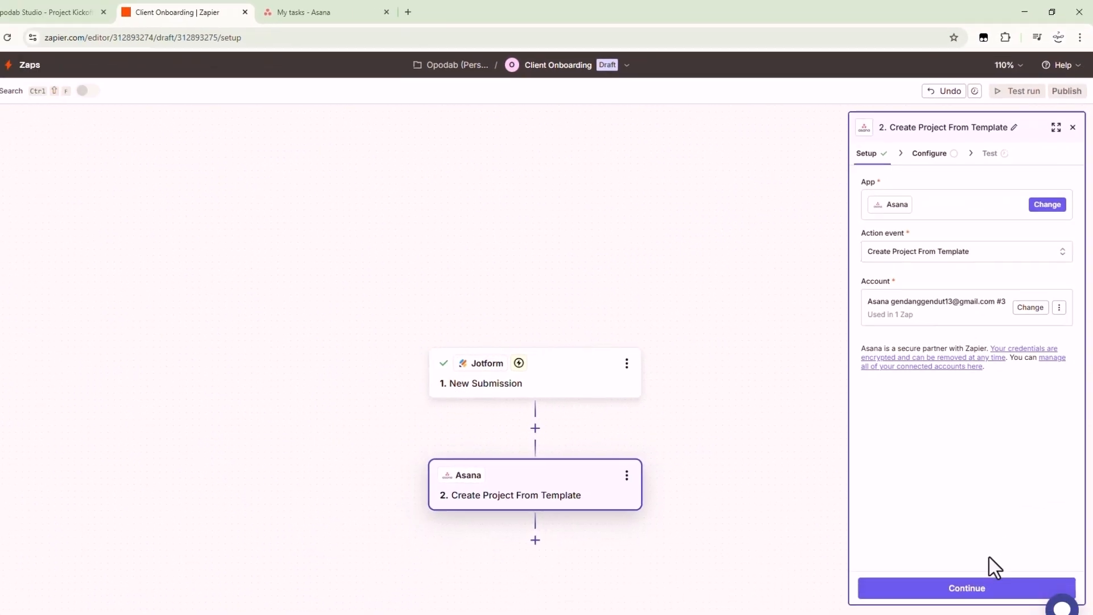
# Set the Asana workspace to My workspace and the template to Client Onboarding Process
pyautogui.click(976, 561)
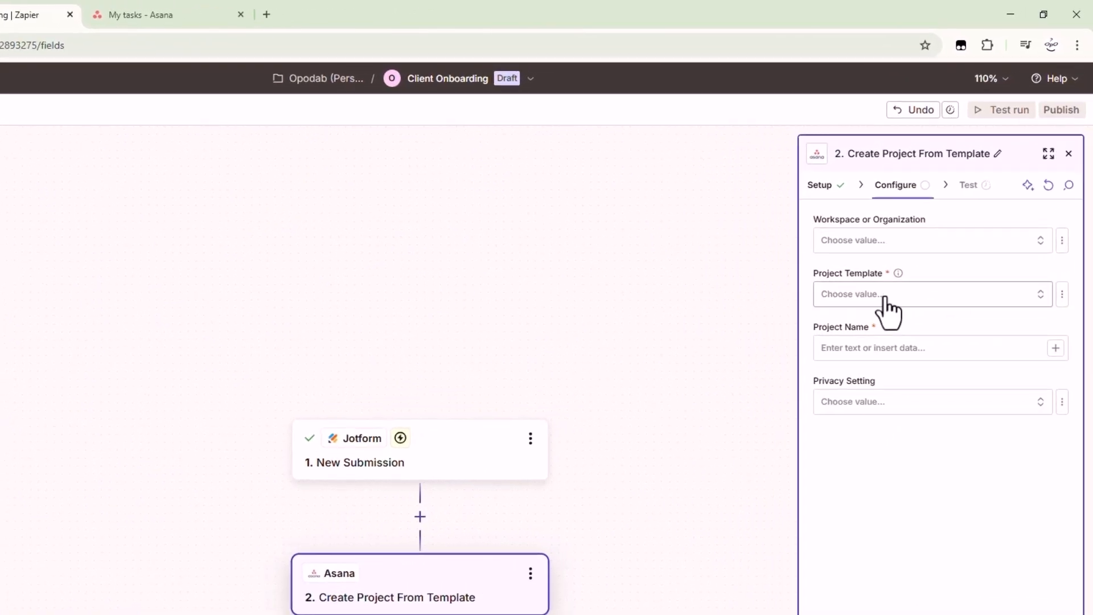
pyautogui.click(875, 261)
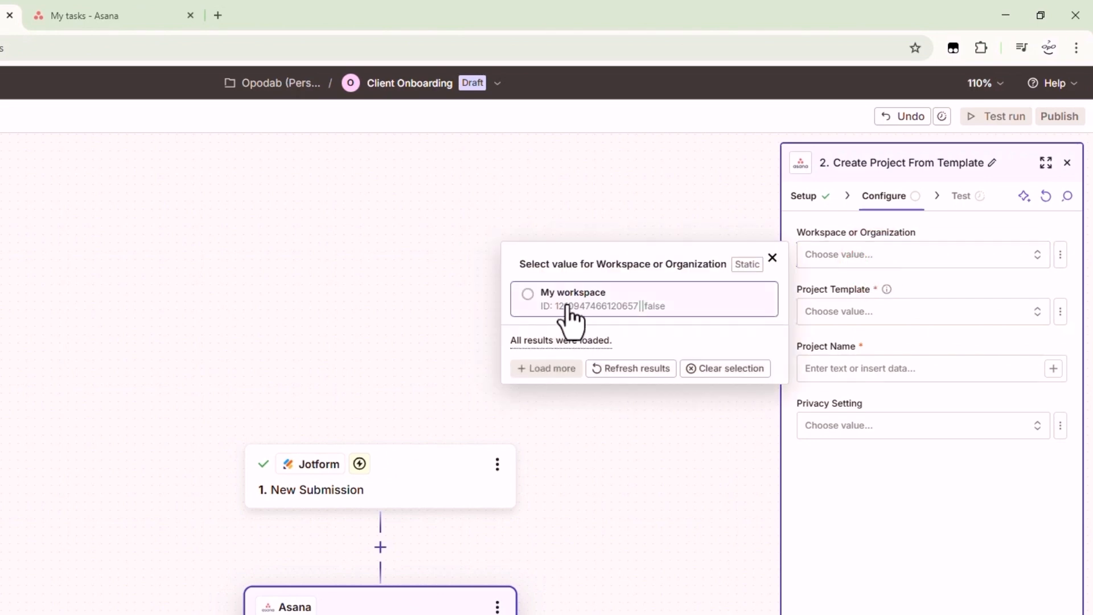
pyautogui.click(568, 301)
pyautogui.click(821, 314)
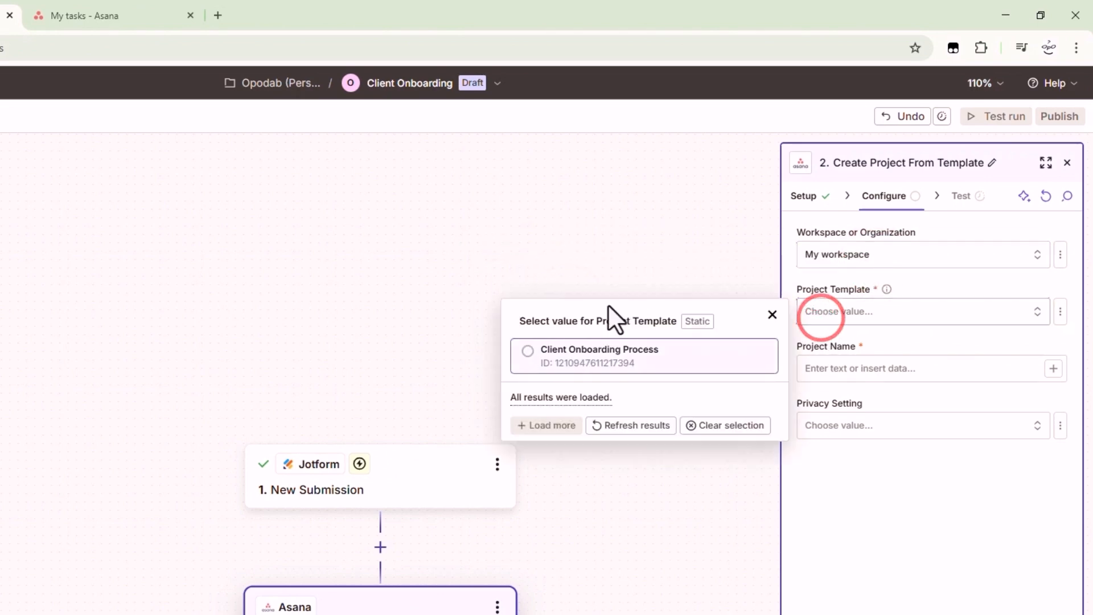
pyautogui.click(577, 360)
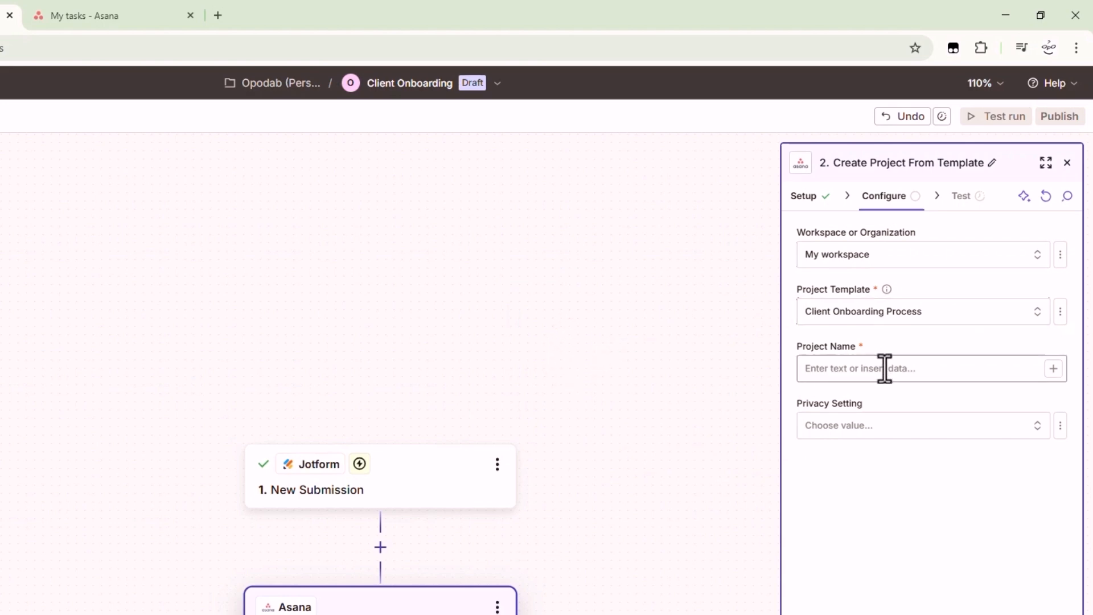
# Map the Jotform Answers Company Name field into the Project Name
pyautogui.click(1052, 370)
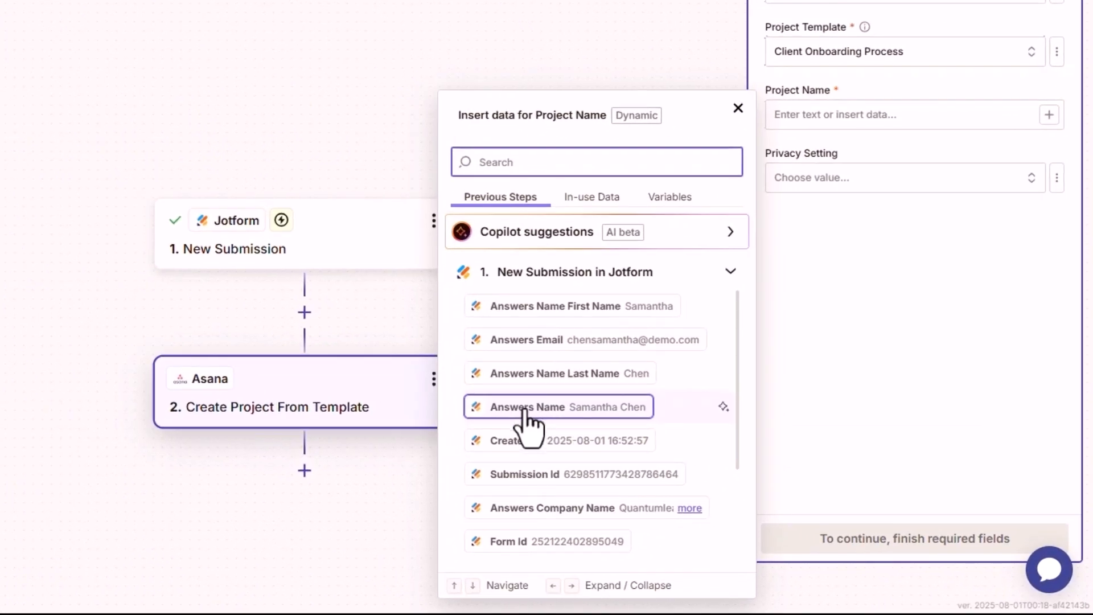
pyautogui.scroll(-2, 526, 424)
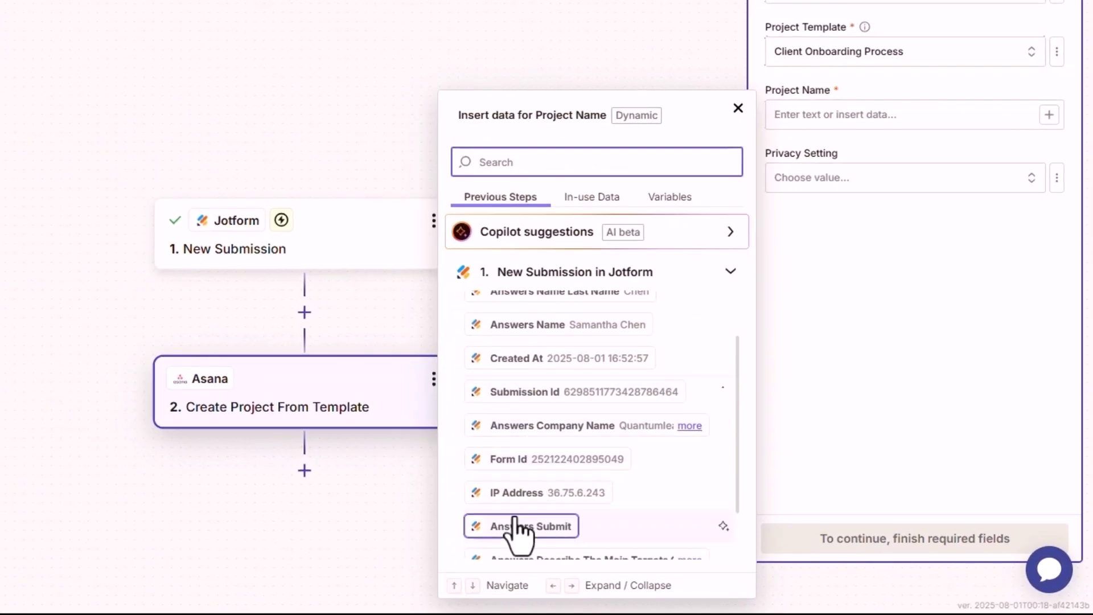
pyautogui.scroll(-2, 520, 503)
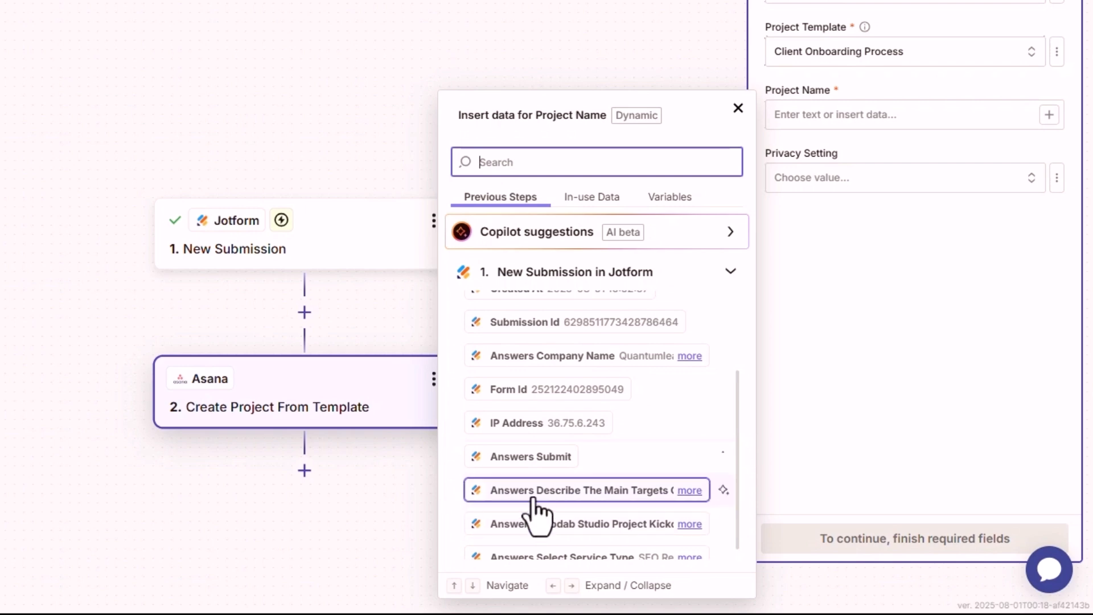
pyautogui.scroll(2, 538, 512)
pyautogui.scroll(2, 535, 502)
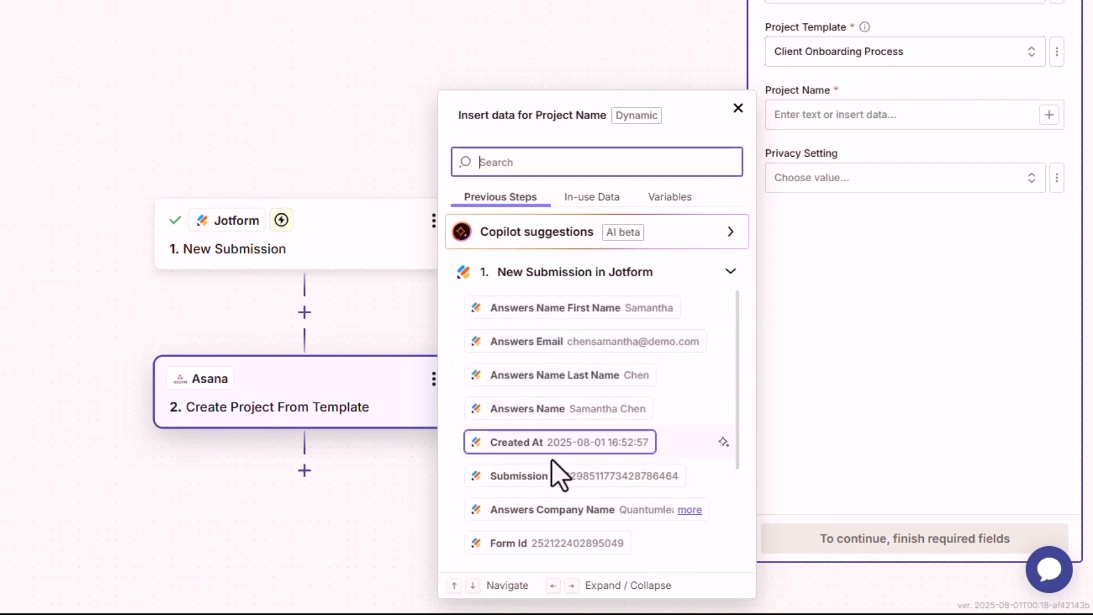
pyautogui.click(547, 516)
pyautogui.click(867, 318)
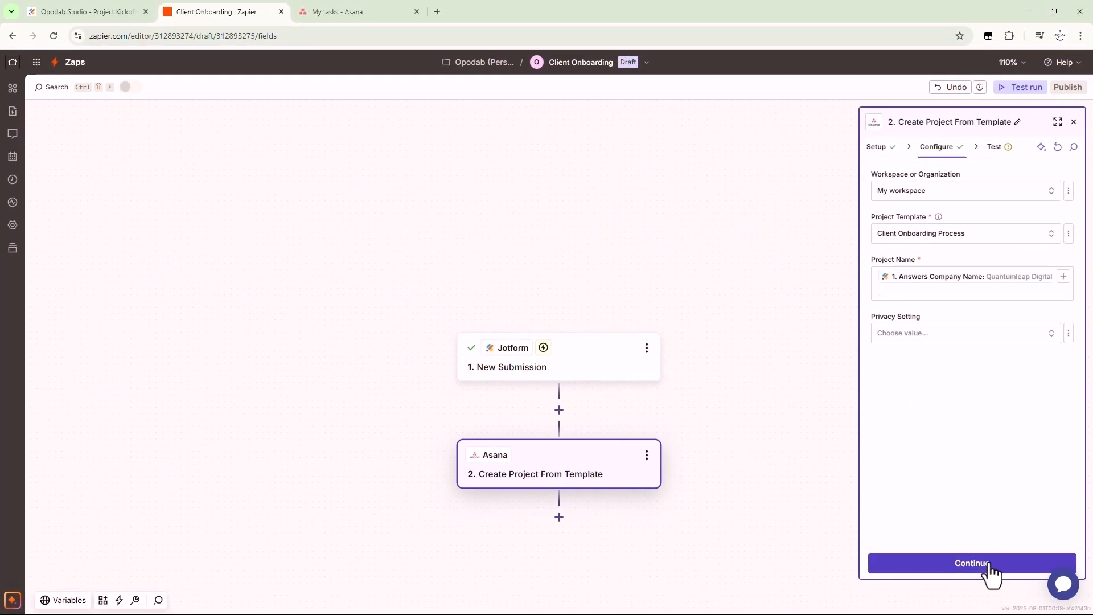
# Test the Asana step so it creates the Quantumleap Digital project from the template
pyautogui.click(989, 563)
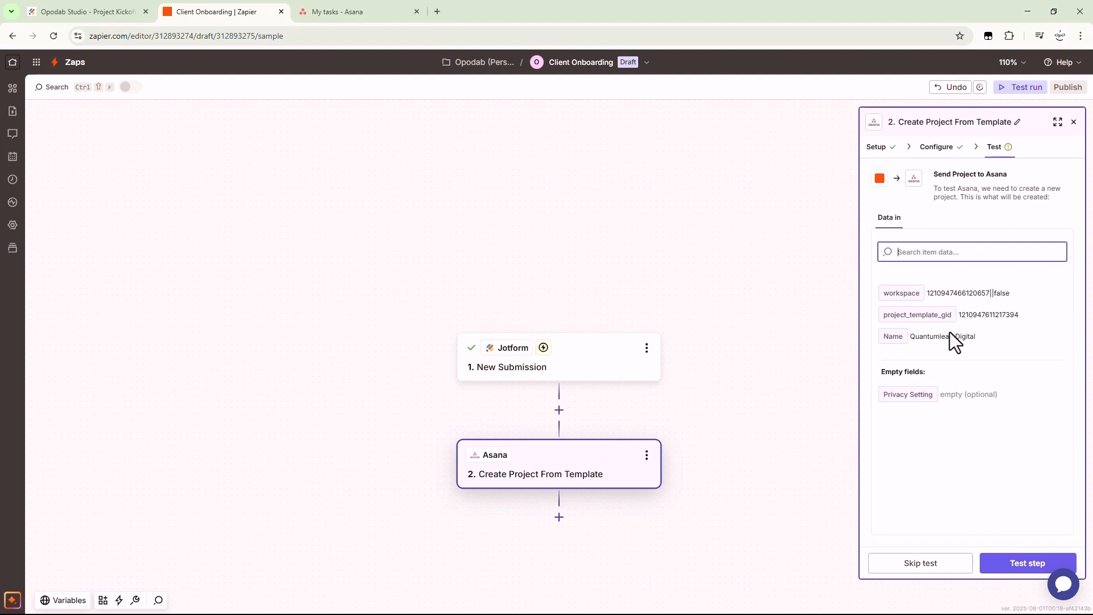
pyautogui.click(374, 23)
pyautogui.click(37, 95)
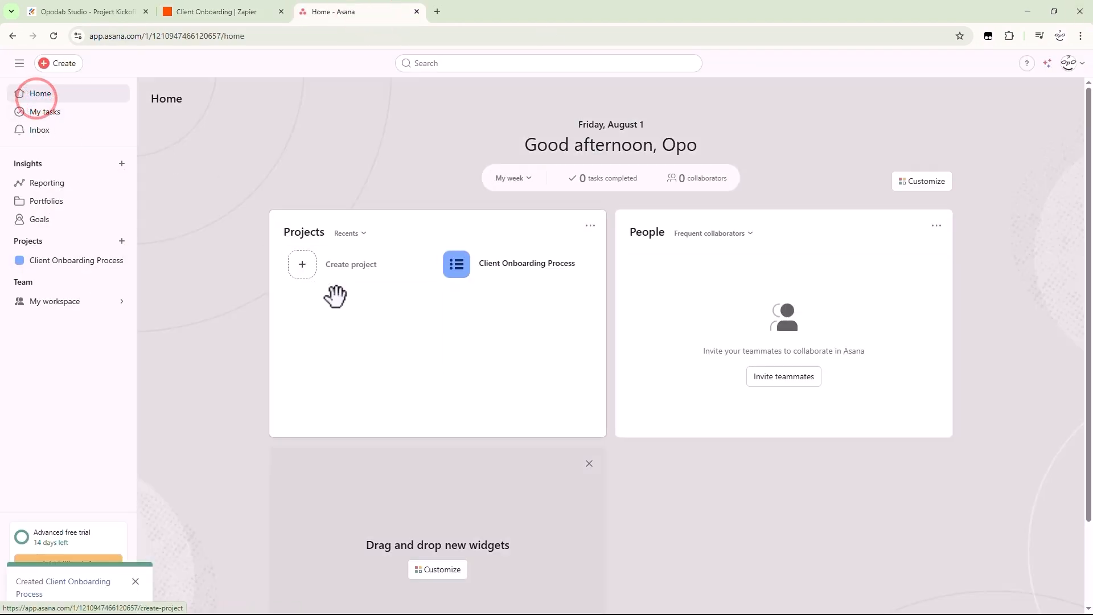
pyautogui.click(228, 12)
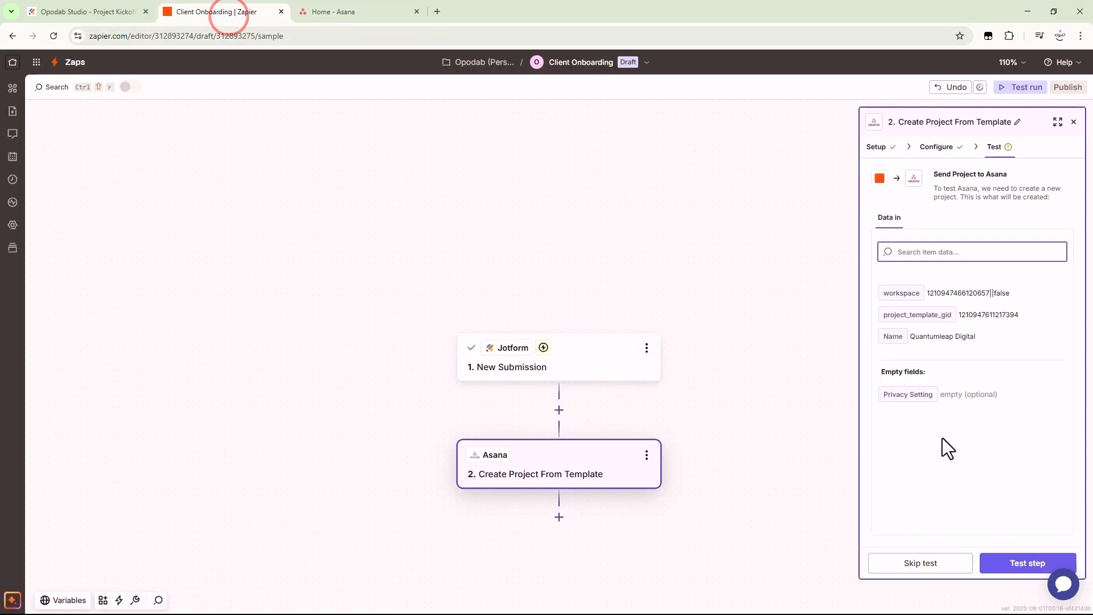
pyautogui.click(1010, 564)
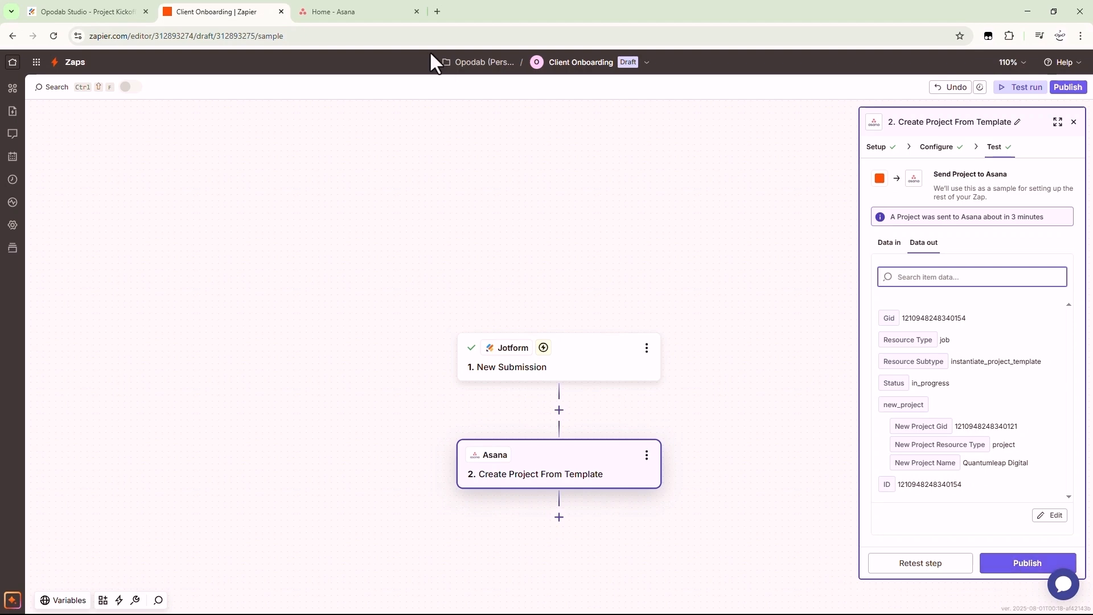
# Confirm the Quantumleap Digital project in Asana, publish the Zap, and return to Zapier Home
pyautogui.click(338, 8)
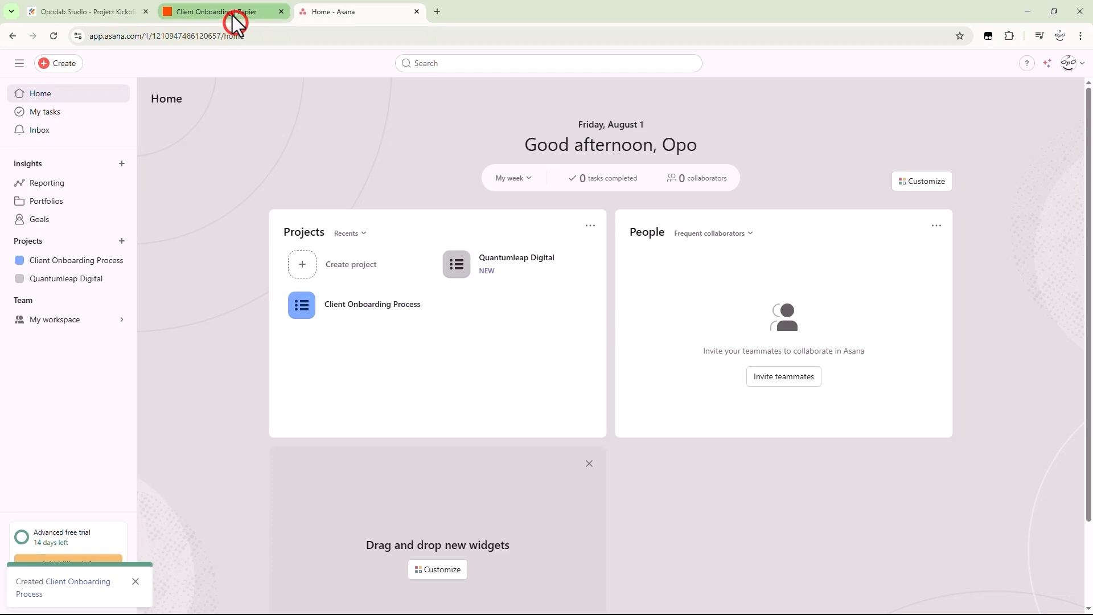
pyautogui.click(234, 18)
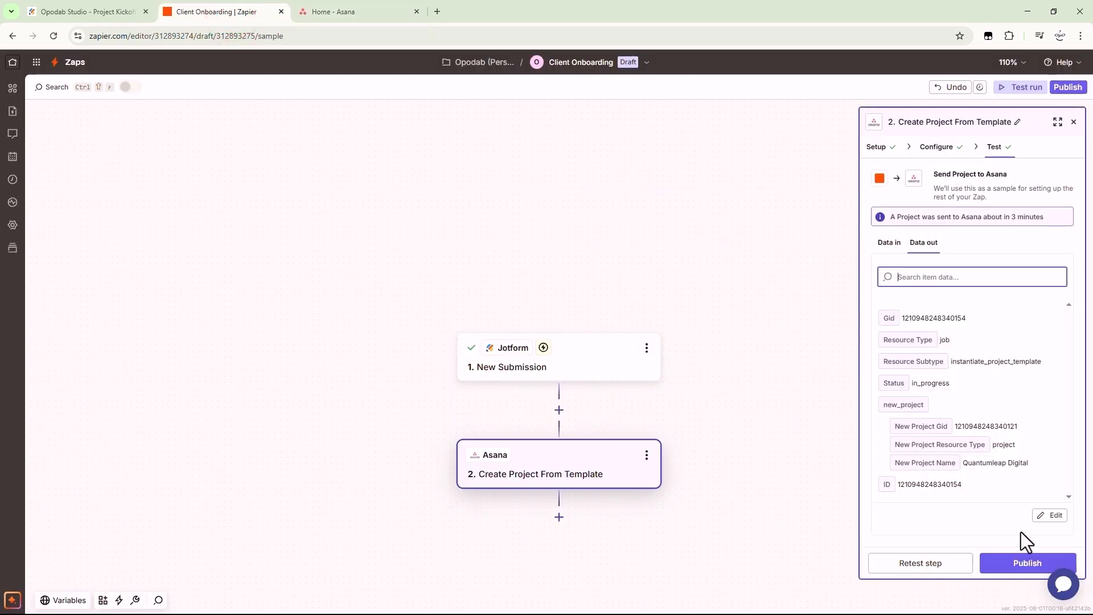
pyautogui.click(1021, 562)
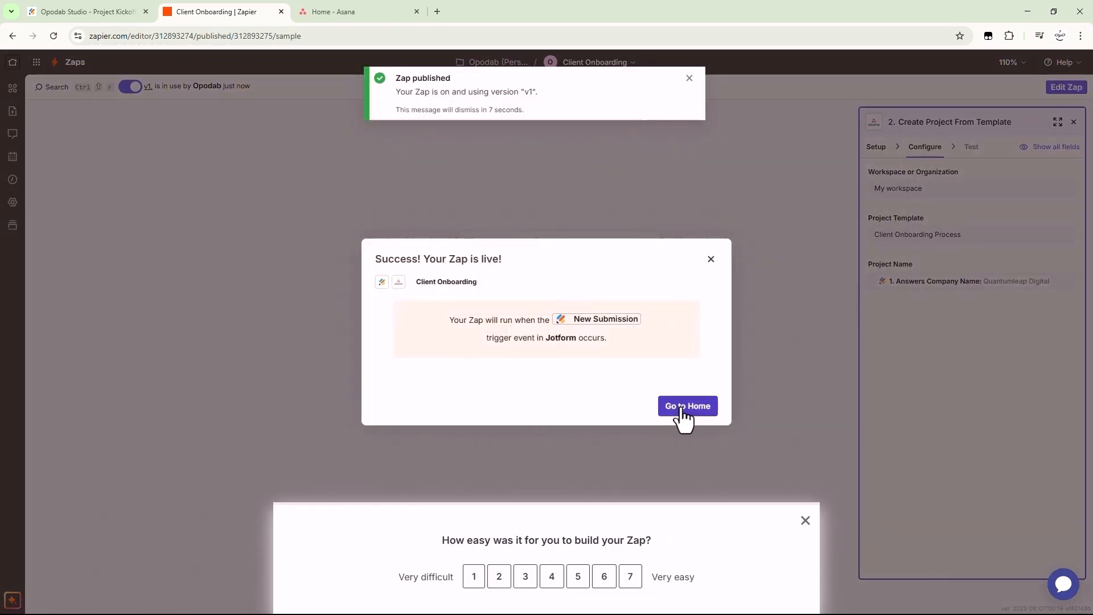
pyautogui.click(680, 406)
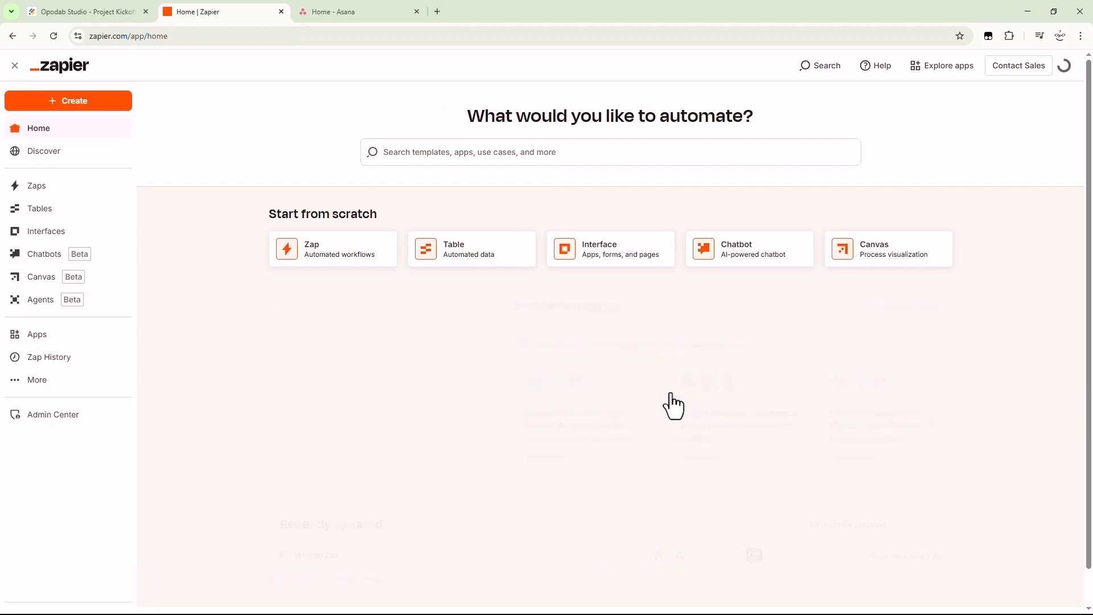
# Open the Client Onboarding Zap from Recently updated and start an editable draft
pyautogui.scroll(-1, 665, 388)
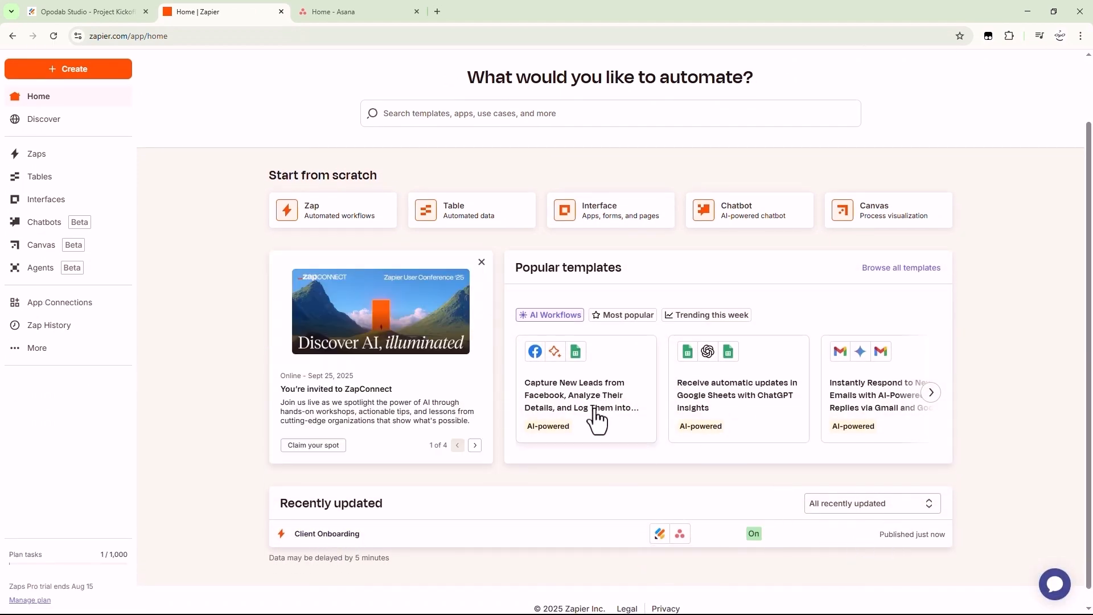
pyautogui.scroll(1, 580, 444)
pyautogui.scroll(-1, 566, 470)
pyautogui.scroll(2, 570, 470)
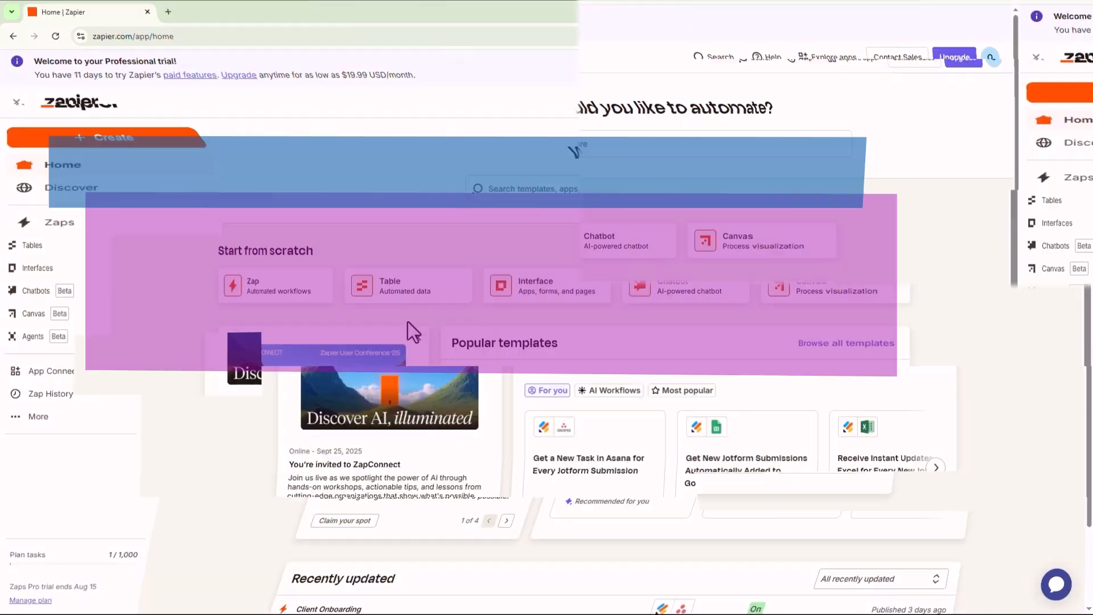
pyautogui.scroll(-2, 254, 245)
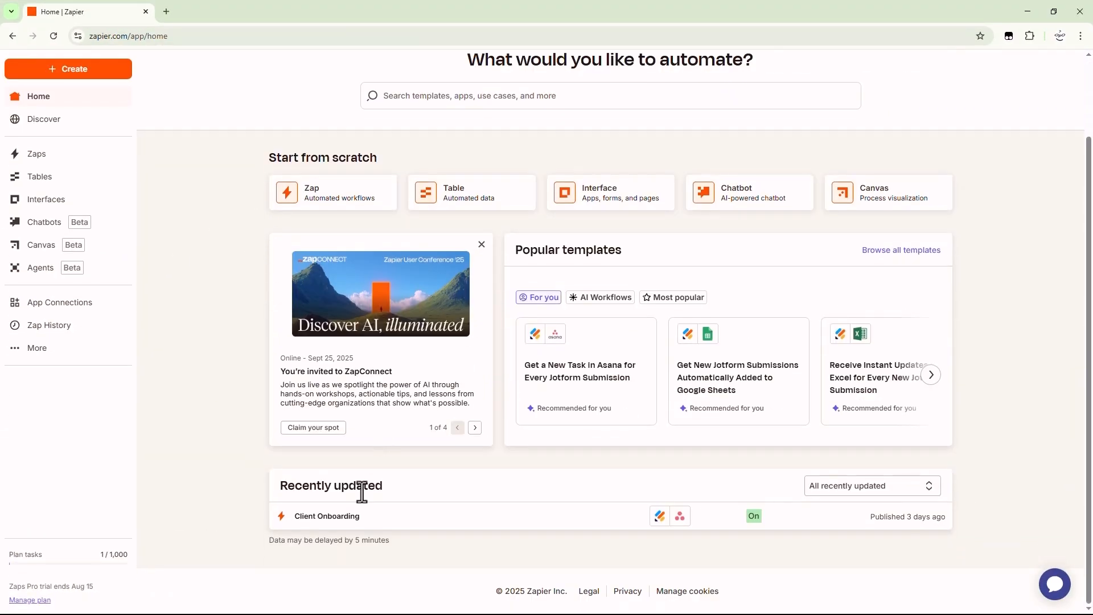
pyautogui.click(340, 517)
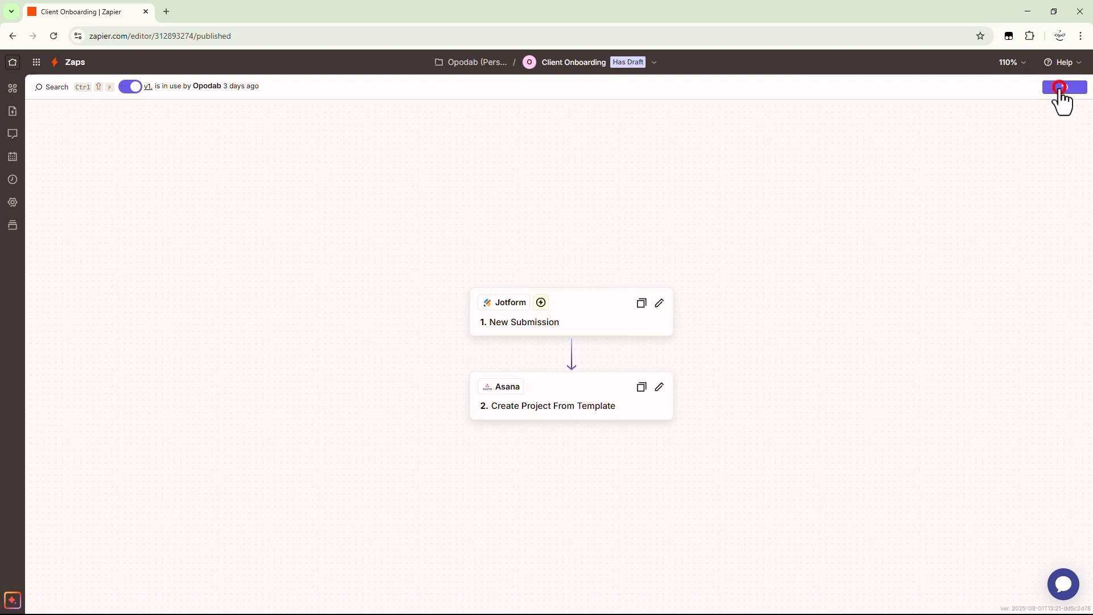
pyautogui.click(1062, 90)
# Add a Gmail step after Asana with Send Email as the action event
pyautogui.scroll(-3, 513, 411)
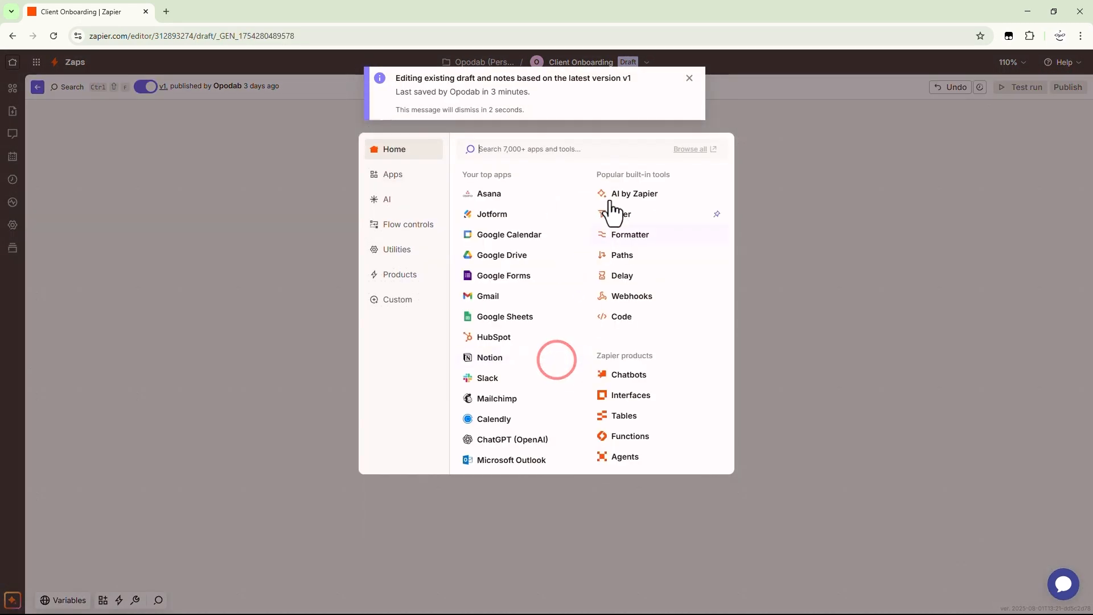
pyautogui.click(474, 308)
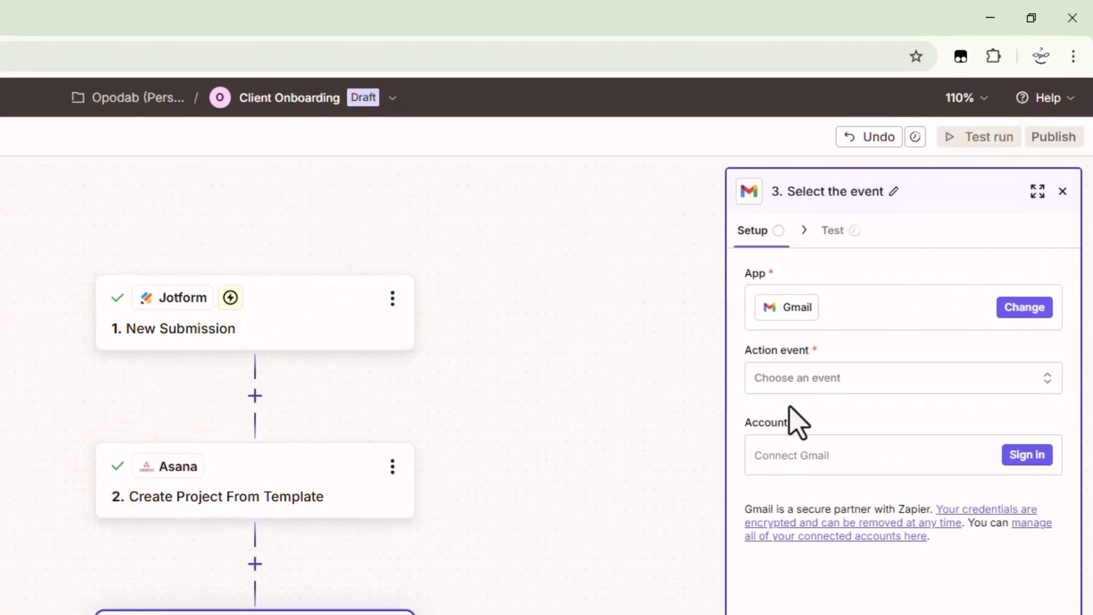
pyautogui.click(791, 378)
pyautogui.scroll(-3, 544, 569)
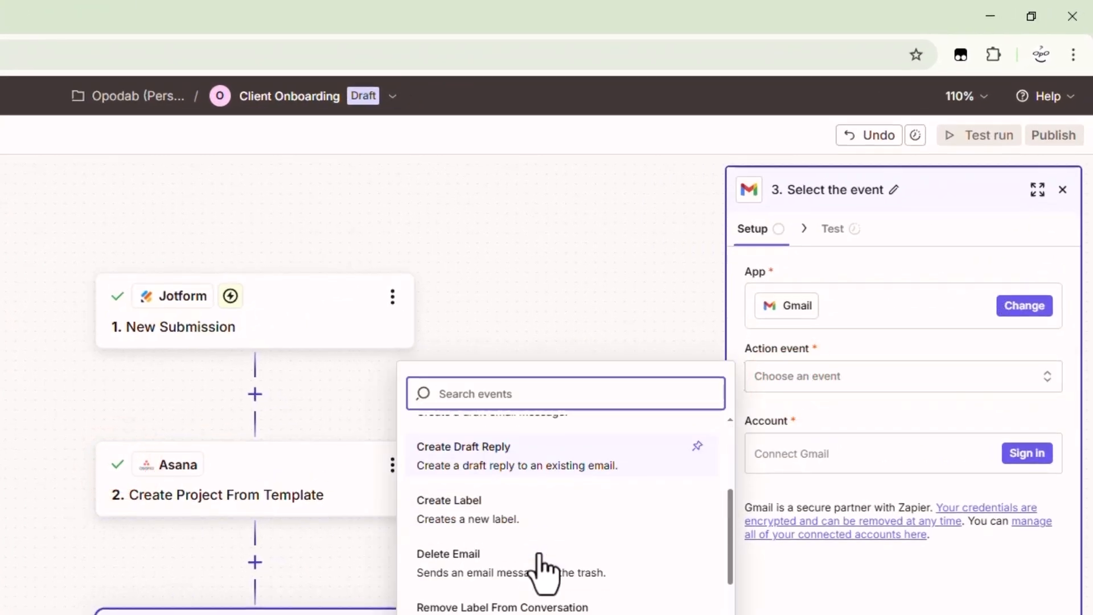
pyautogui.scroll(-4, 544, 569)
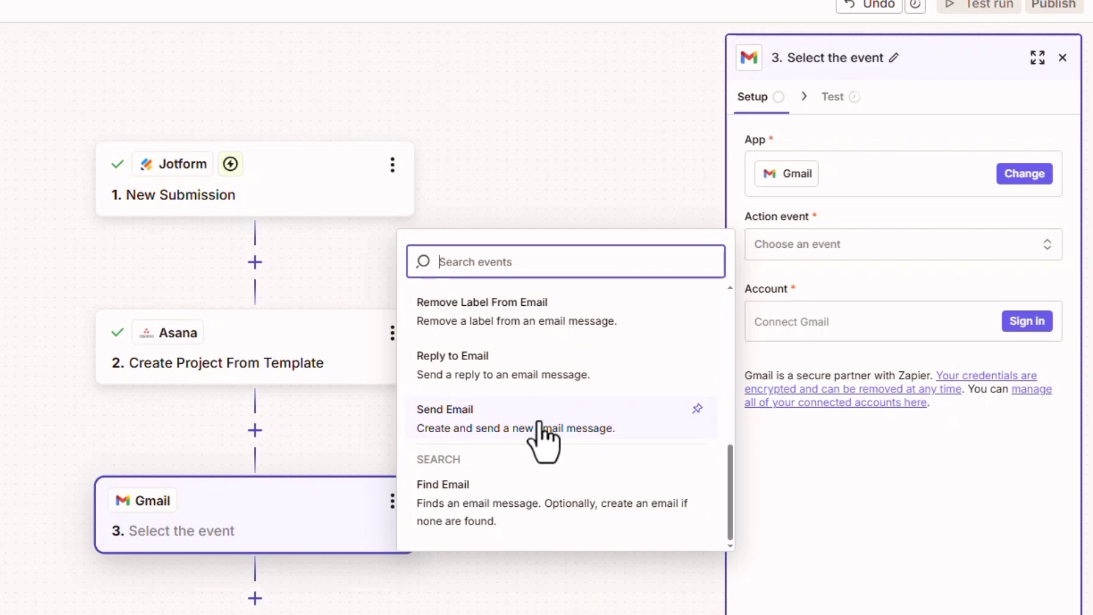
pyautogui.click(542, 427)
# Connect a Google account to the Gmail step, granting all requested Gmail permissions
pyautogui.click(1028, 321)
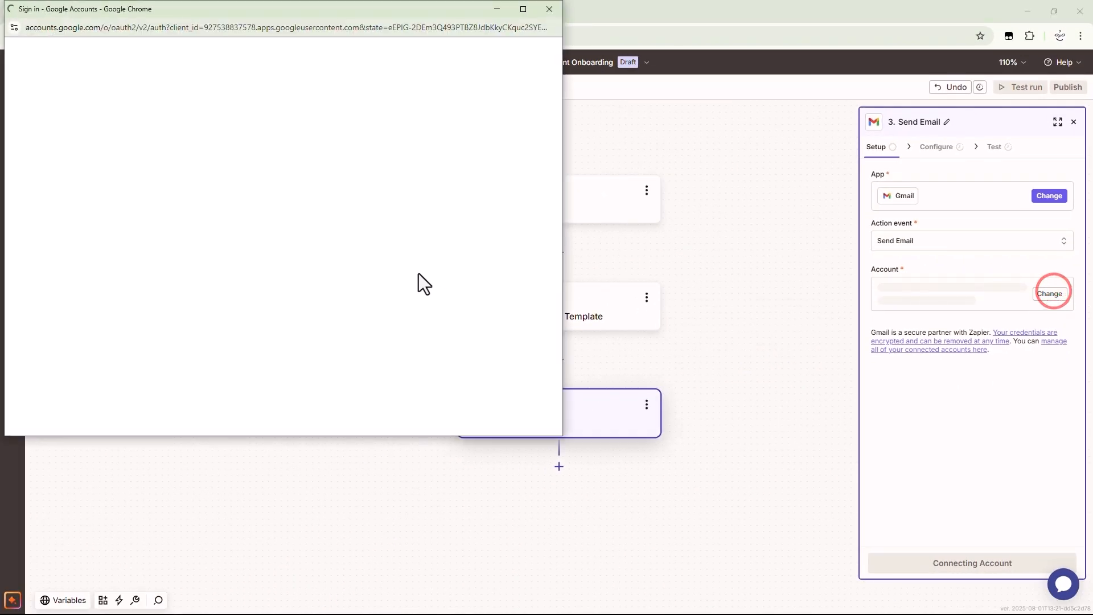
pyautogui.click(353, 189)
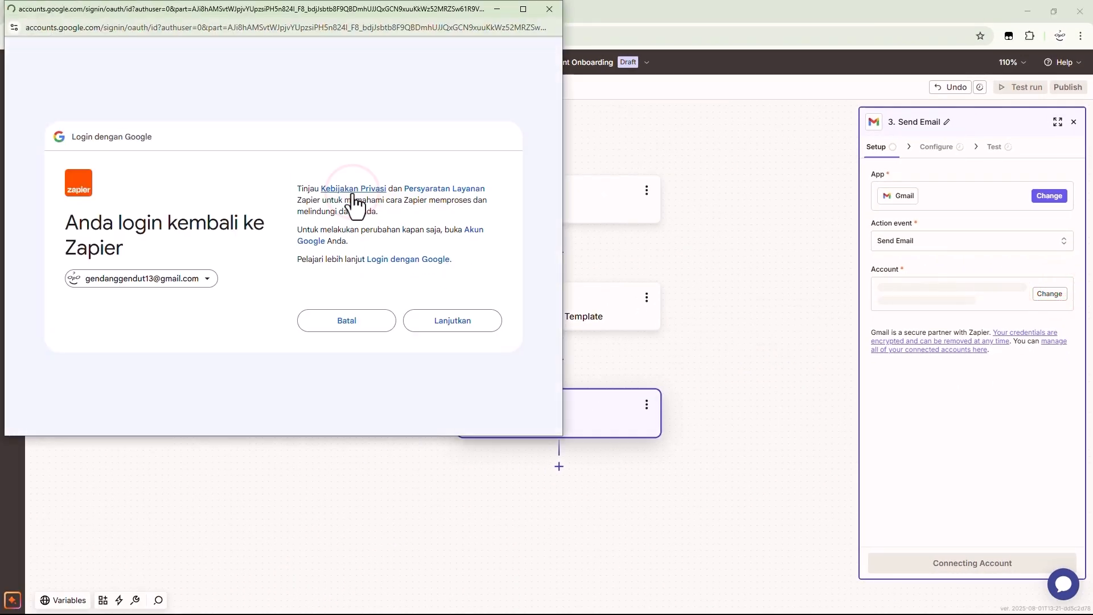
pyautogui.click(451, 319)
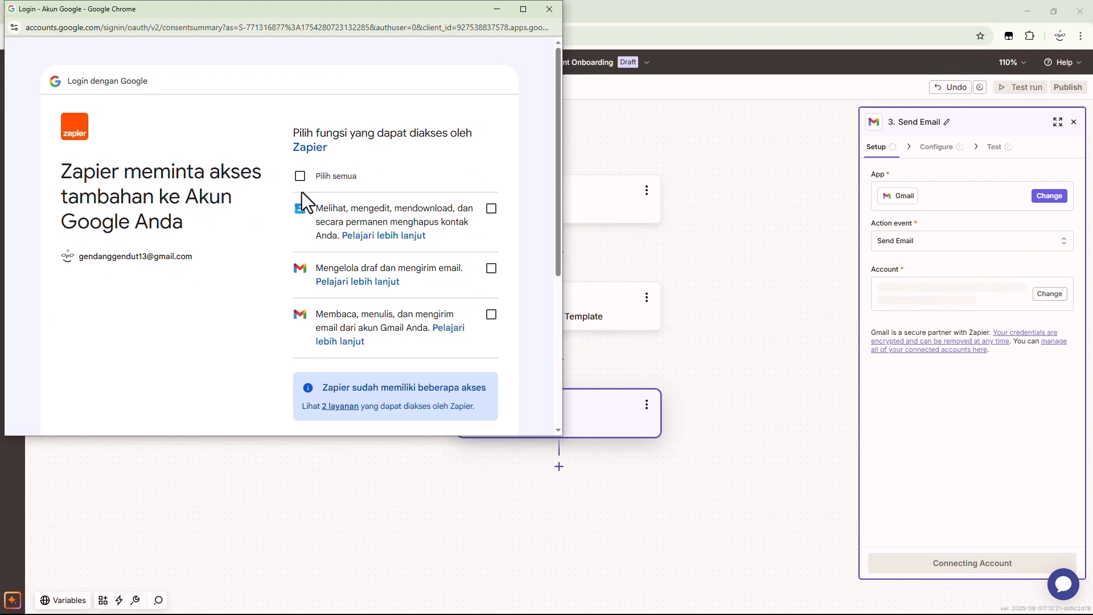
pyautogui.click(299, 177)
pyautogui.scroll(-4, 215, 371)
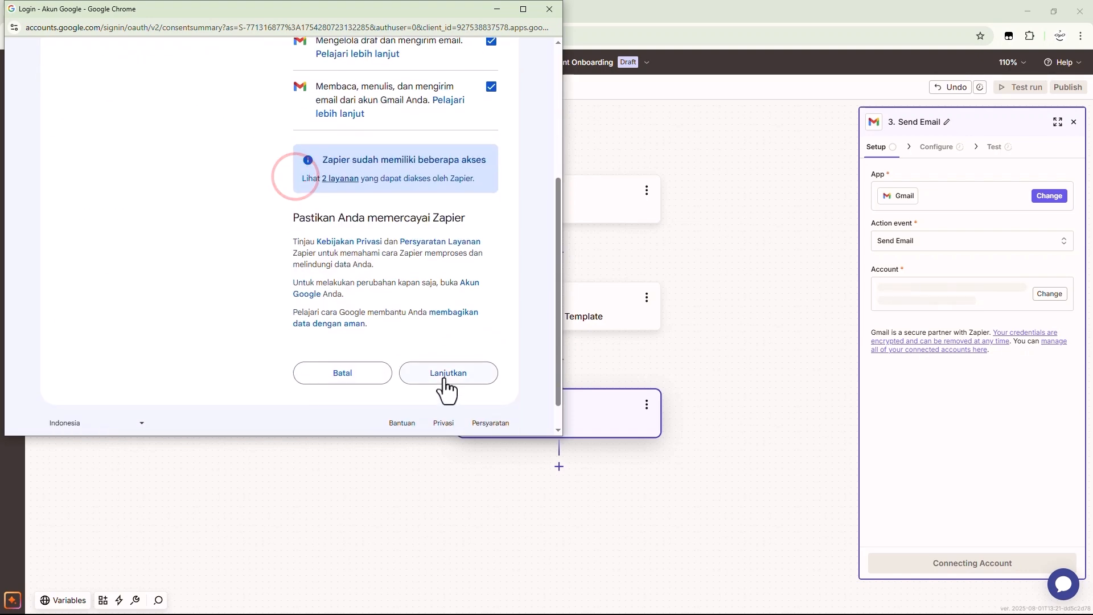
pyautogui.click(448, 373)
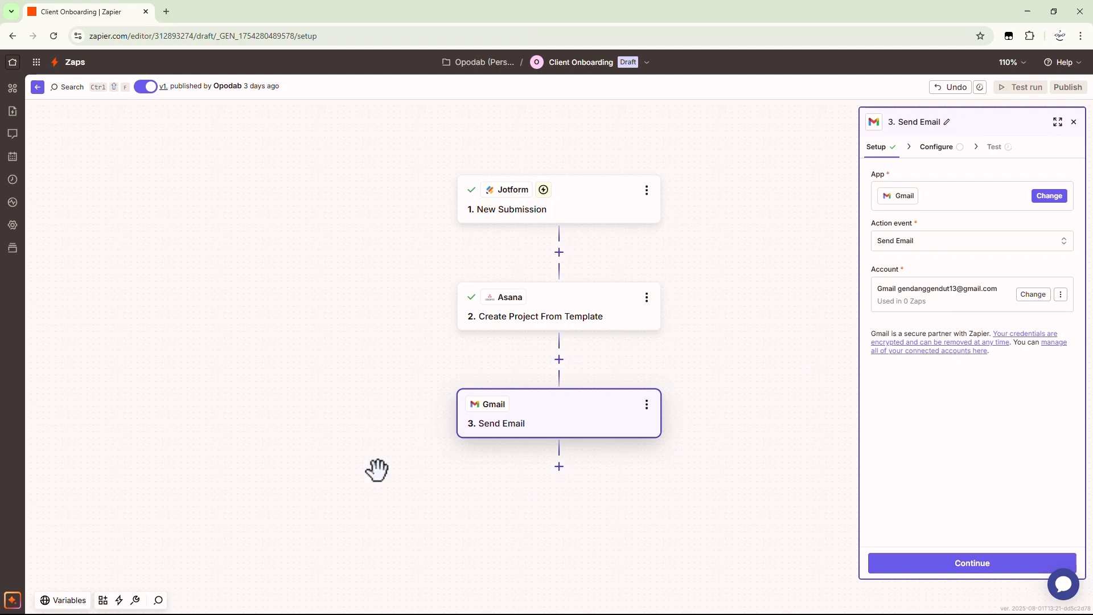
# Set the email recipient to the Jotform submission's Answers Email field
pyautogui.click(956, 564)
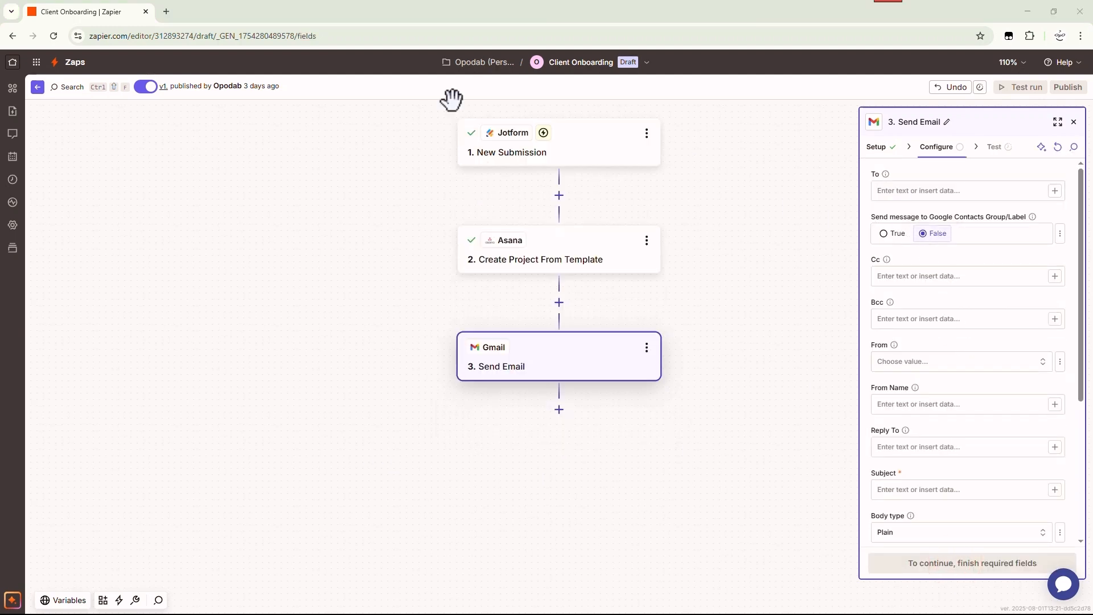
pyautogui.click(1055, 190)
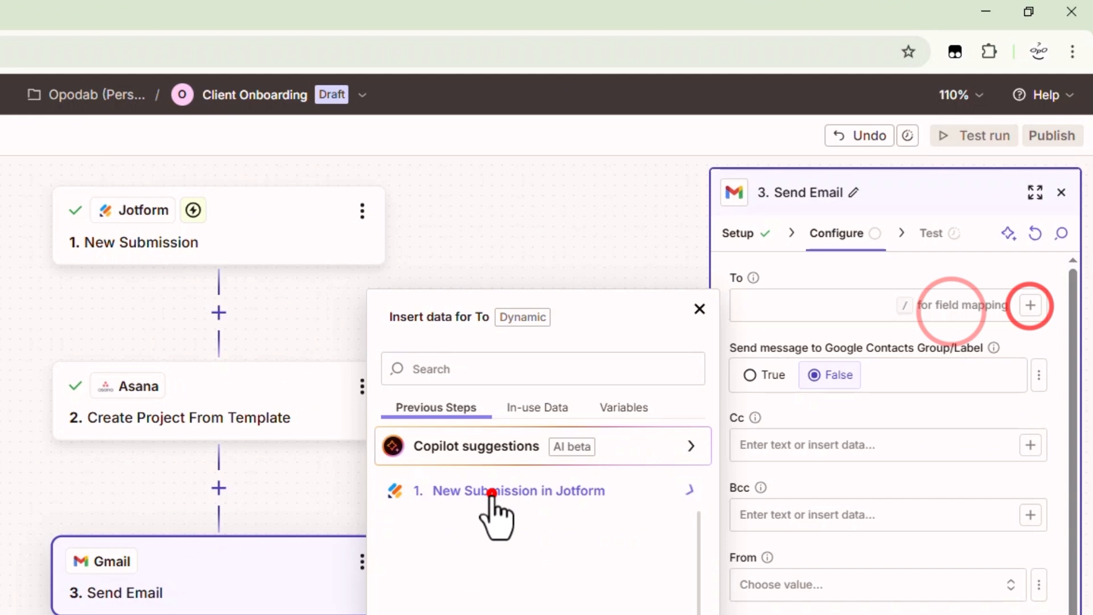
pyautogui.click(492, 492)
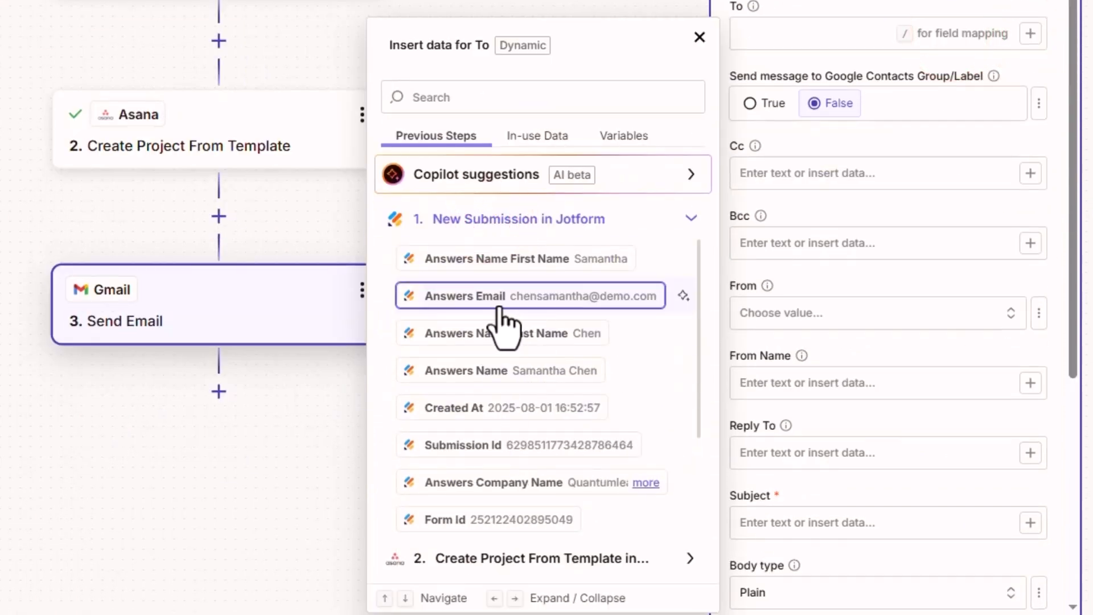
pyautogui.click(499, 297)
pyautogui.click(700, 37)
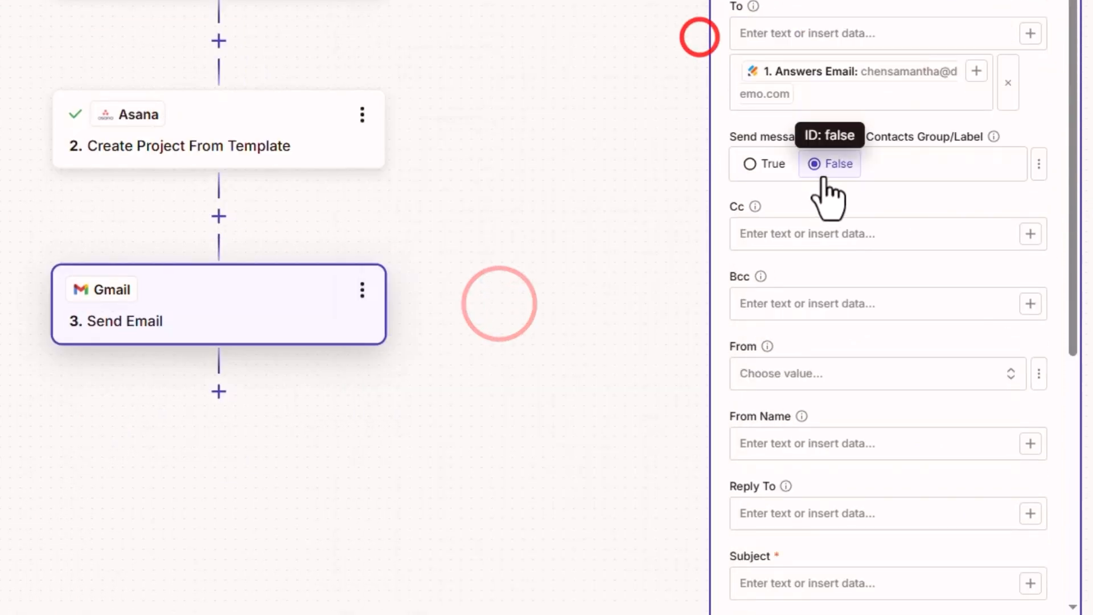
pyautogui.scroll(-2, 921, 208)
pyautogui.scroll(-2, 862, 171)
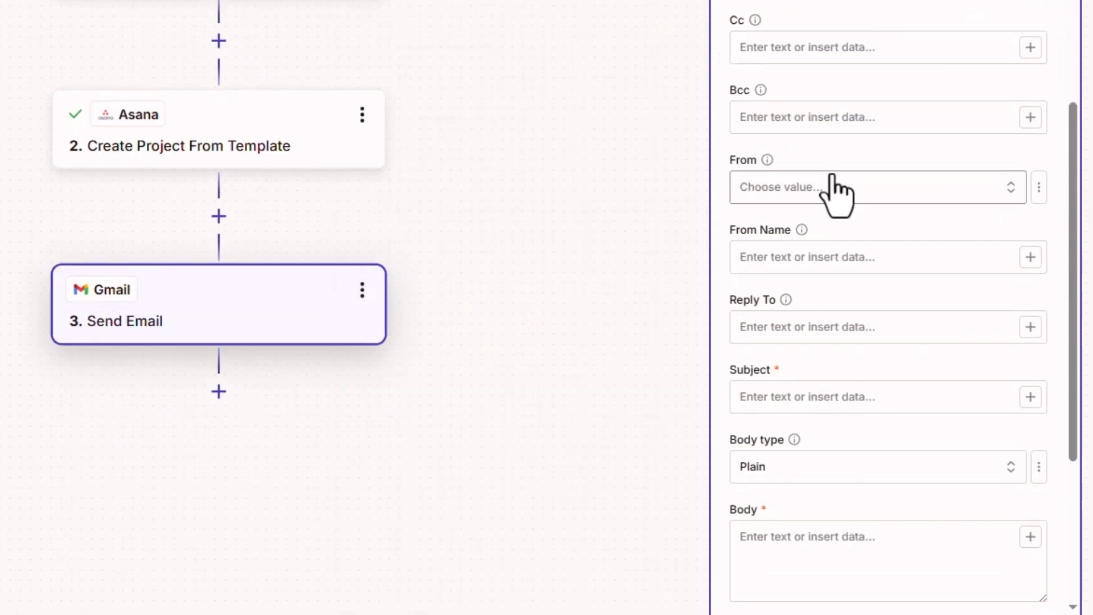
# Set the sender to the connected Gmail address
pyautogui.click(963, 190)
pyautogui.click(515, 254)
pyautogui.scroll(-2, 778, 112)
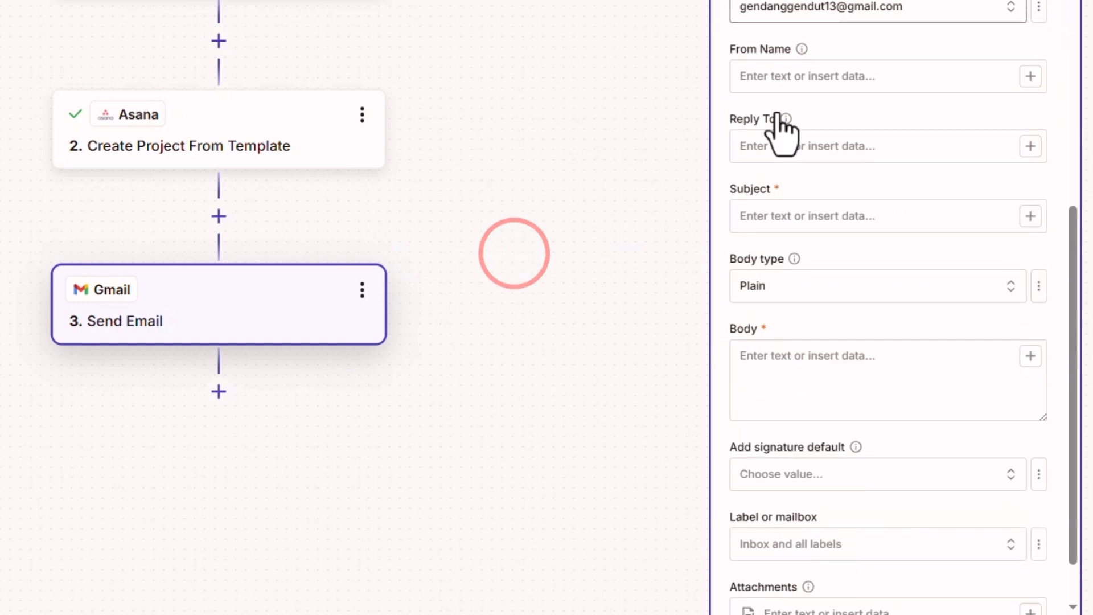
pyautogui.scroll(3, 778, 113)
pyautogui.moveTo(729, 113)
pyautogui.mouseDown()
pyautogui.moveTo(738, 112)
pyautogui.moveTo(711, 113)
pyautogui.mouseUp()
pyautogui.scroll(-7, 781, 237)
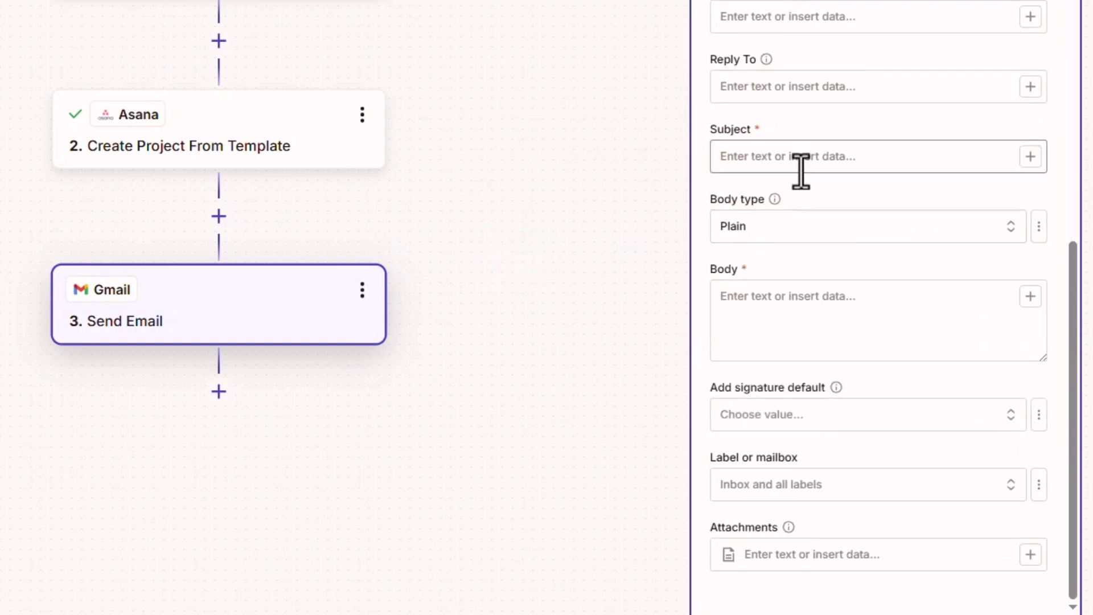
pyautogui.scroll(2, 776, 251)
# Make the subject 'Welcome to Opodab,' plus Jotform Answers Name, and set body format to HTML
pyautogui.click(776, 251)
pyautogui.write('Welcome to Opodab,')
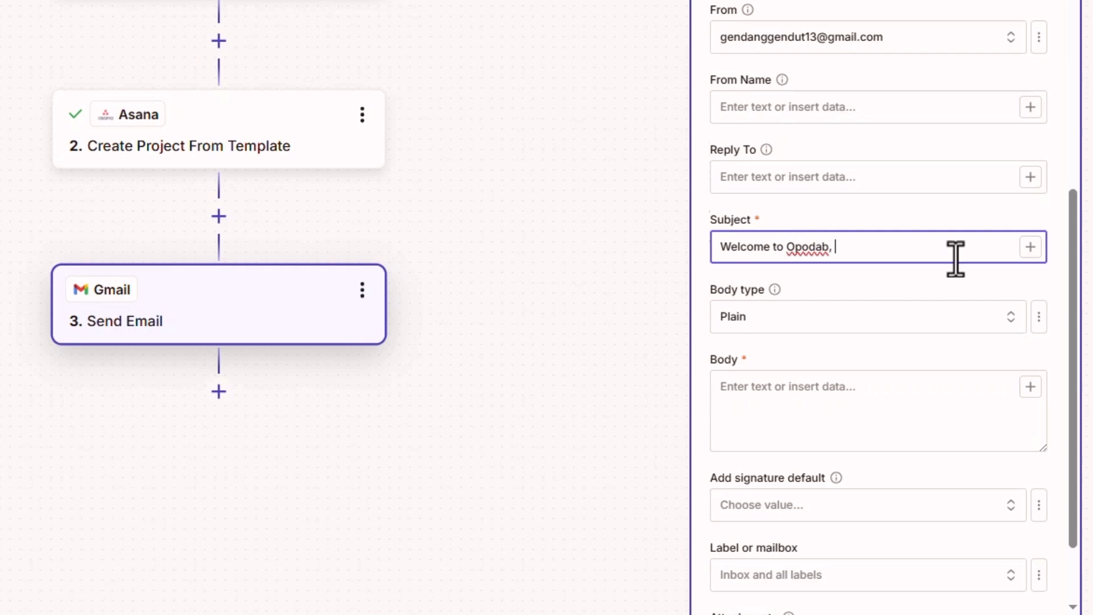
pyautogui.click(1030, 247)
pyautogui.click(476, 428)
pyautogui.click(463, 468)
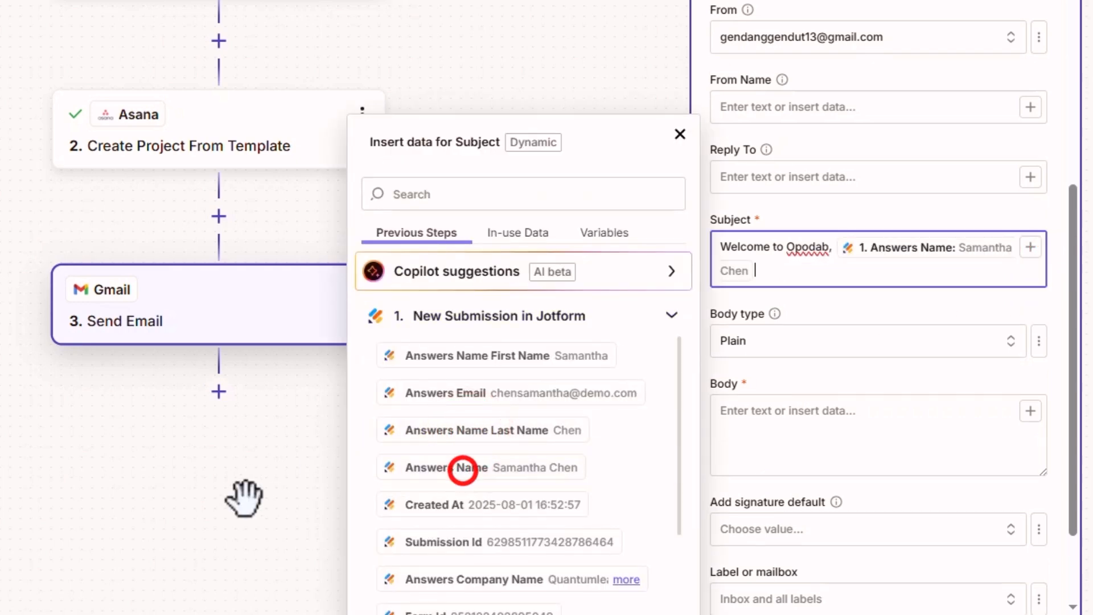
pyautogui.click(243, 498)
pyautogui.click(742, 342)
pyautogui.click(435, 439)
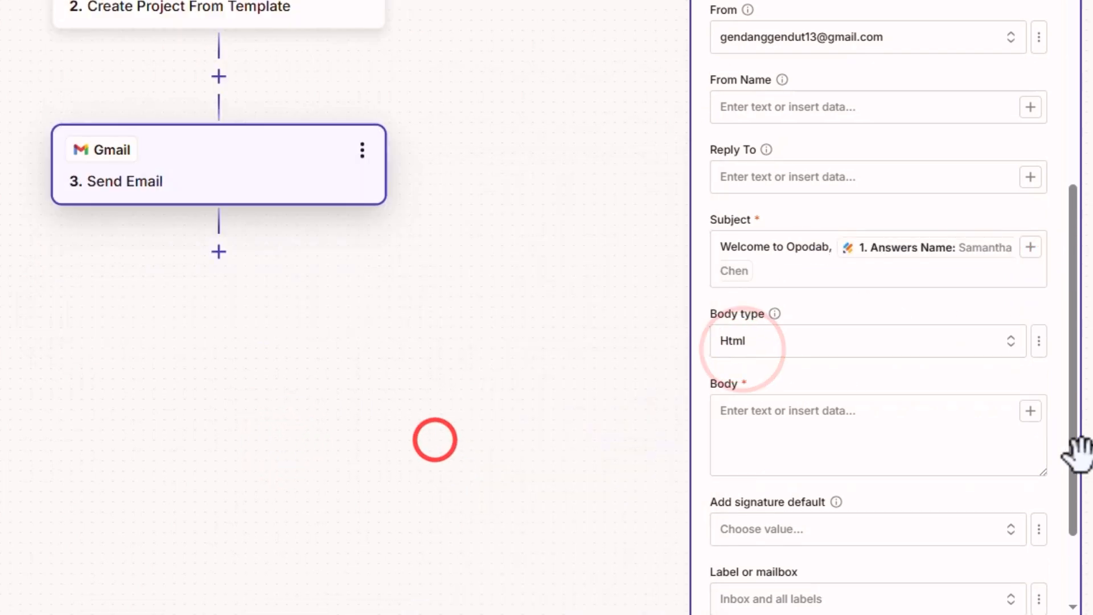
# Copy the full text of Email_Template_HTML.txt and close the file
pyautogui.scroll(-3, 1077, 453)
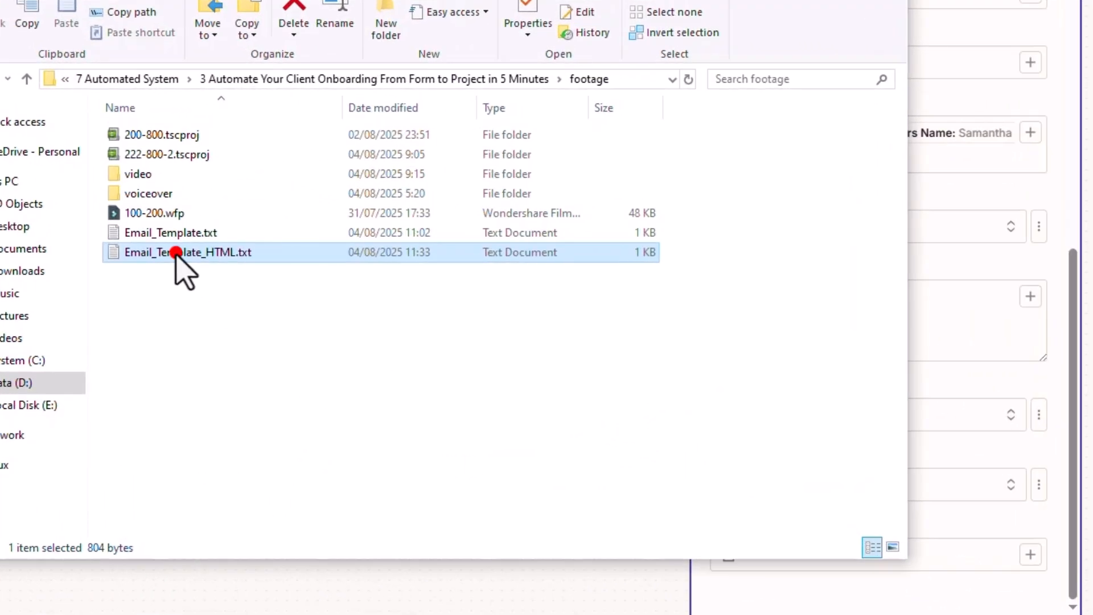
pyautogui.doubleClick(175, 253)
pyautogui.hotkey('ctrl', 'a')
pyautogui.hotkey('ctrl', 'c')
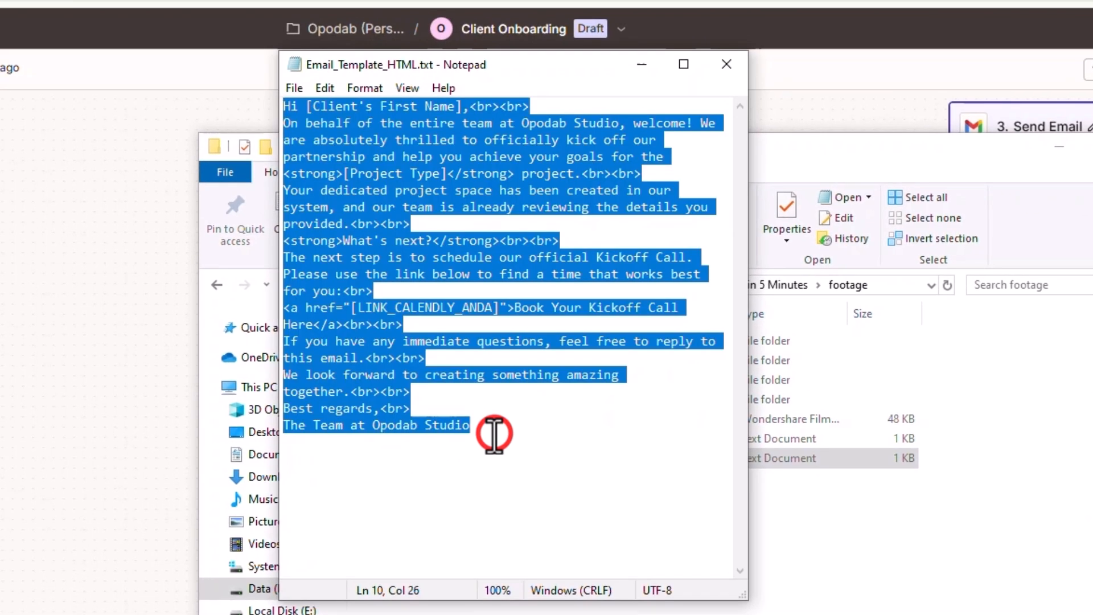
pyautogui.click(725, 71)
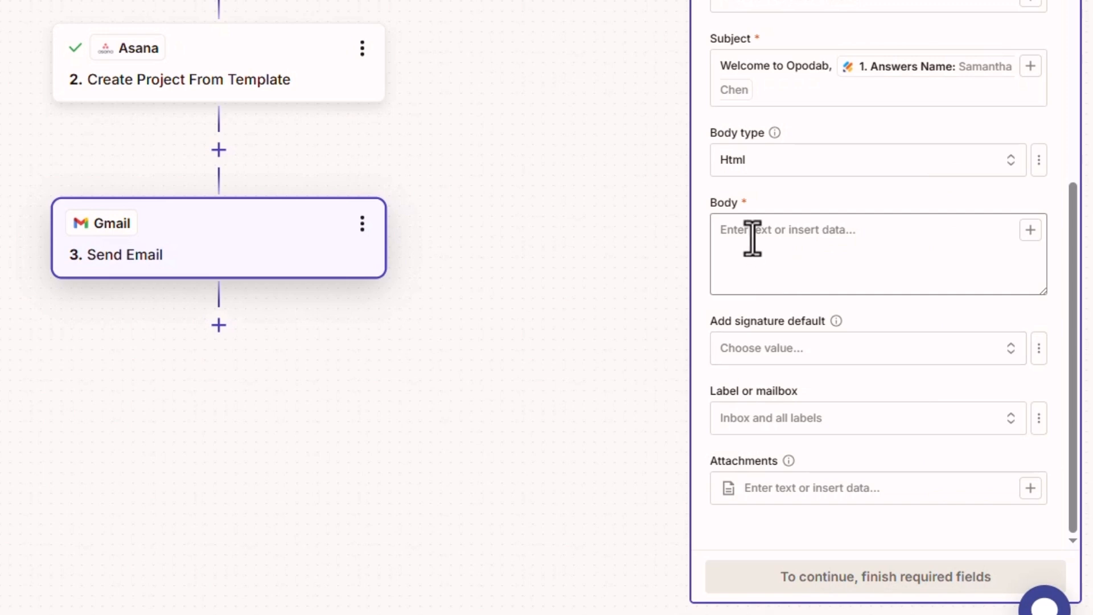
# Paste the HTML template into Body and replace [Client's First Name] with Jotform Answers Name
pyautogui.click(752, 238)
pyautogui.hotkey('ctrl', 'v')
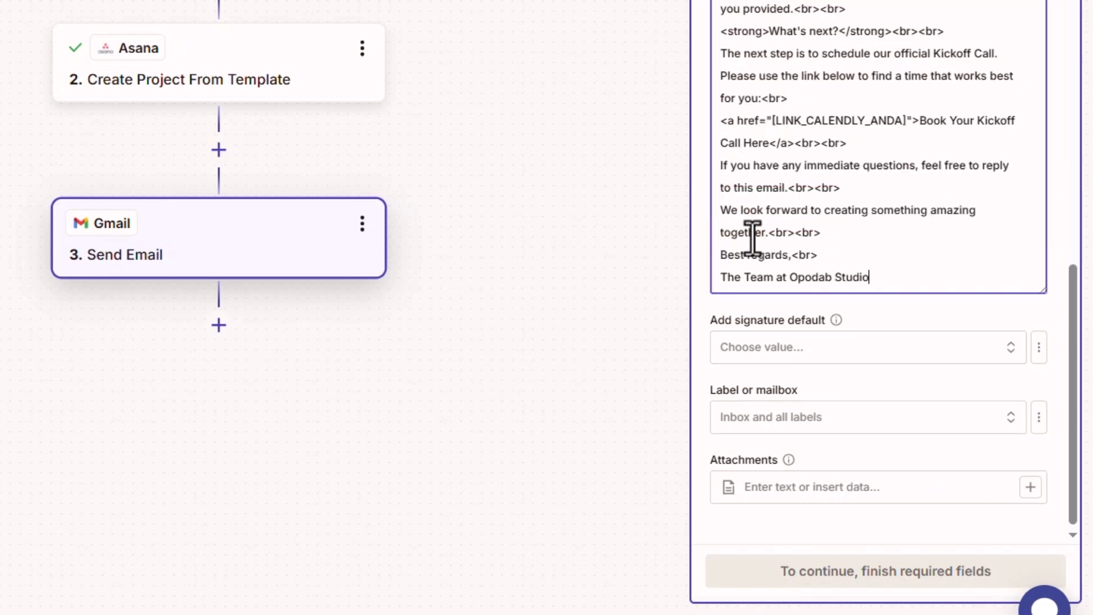
pyautogui.scroll(2, 802, 235)
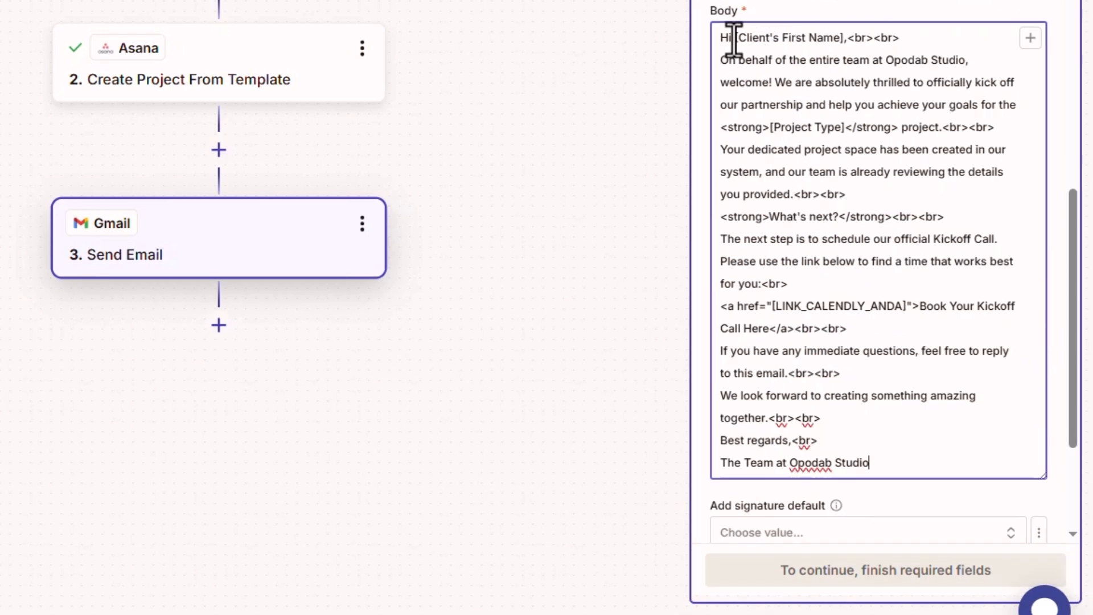
pyautogui.moveTo(736, 36); pyautogui.dragTo(845, 36)
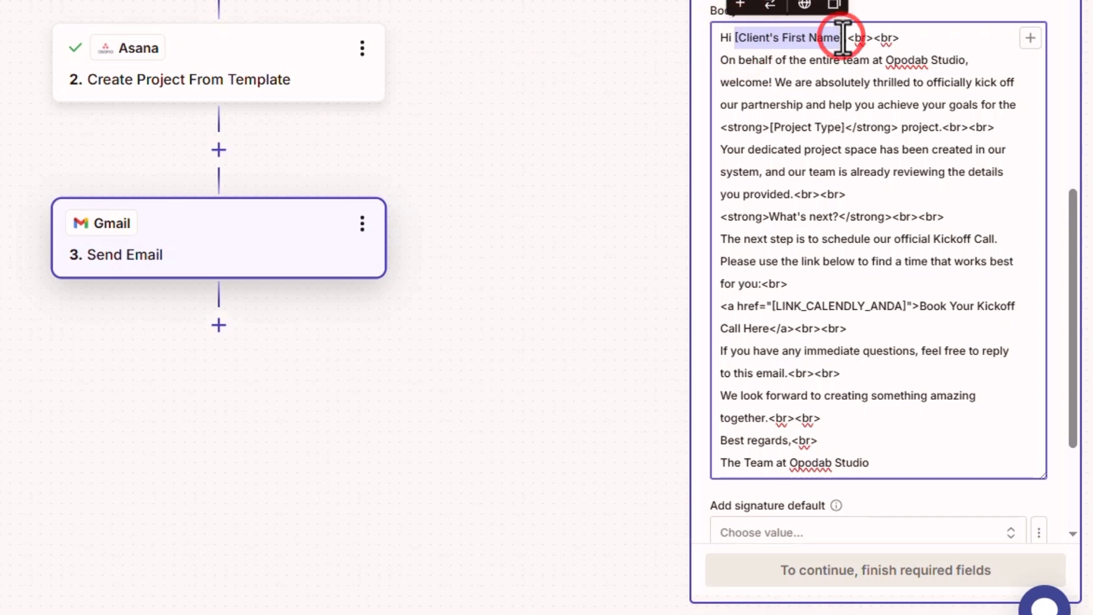
pyautogui.click(1028, 38)
pyautogui.click(438, 225)
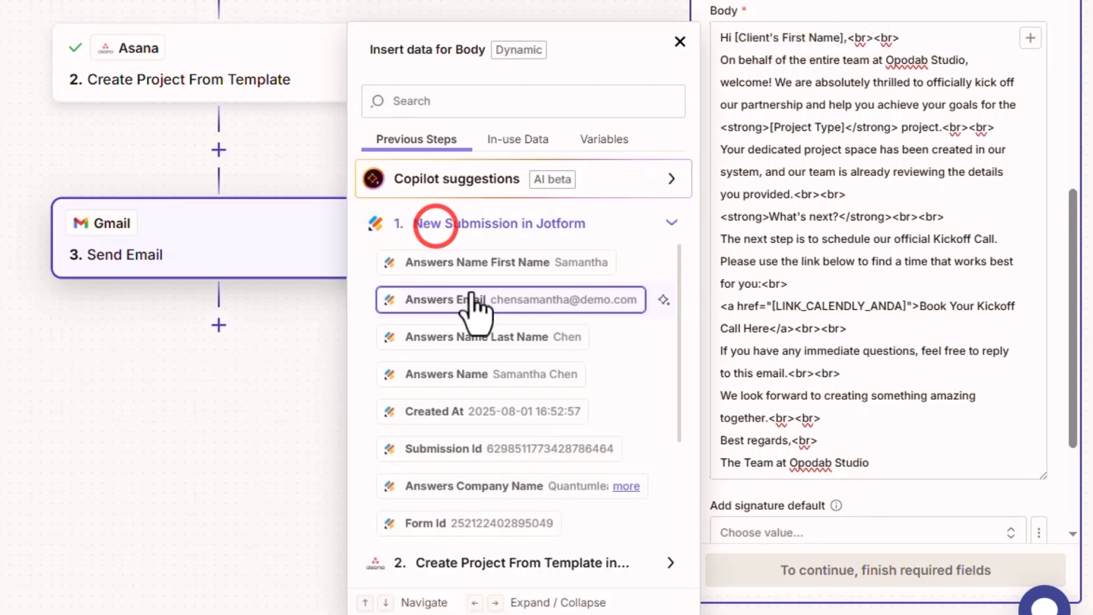
pyautogui.click(461, 386)
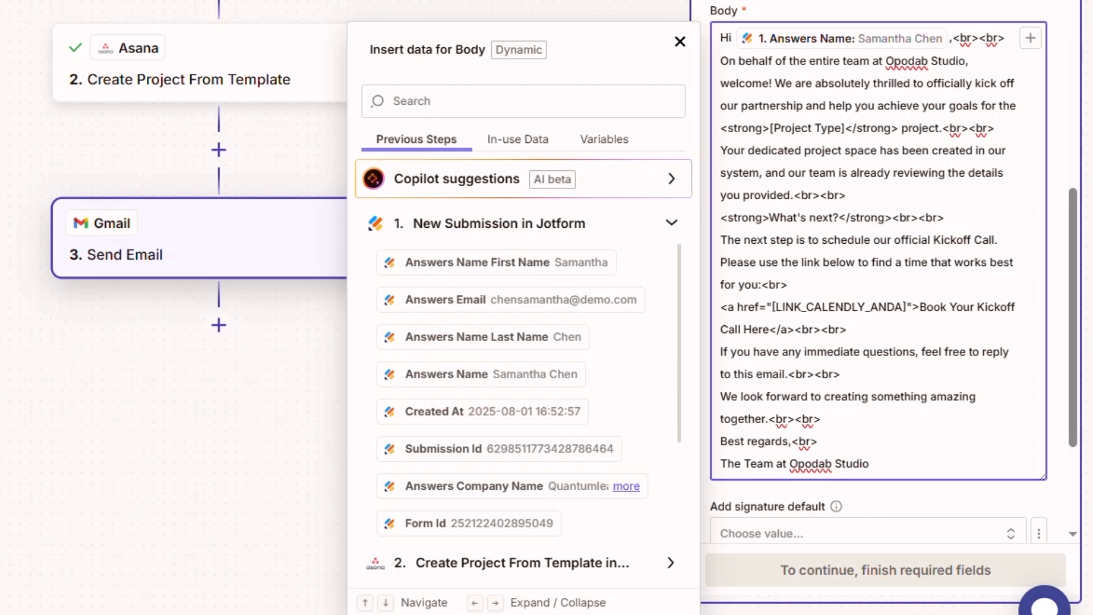
pyautogui.click(680, 42)
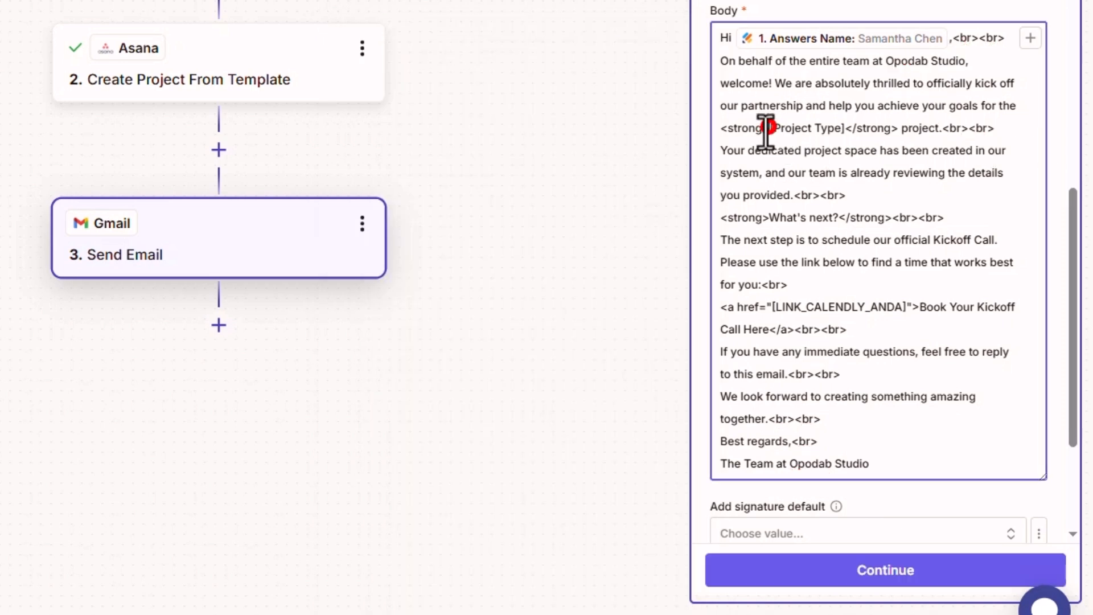
# Replace [Project Type] with the Answers Select Service Type field, removing the duplicate
pyautogui.moveTo(769, 128); pyautogui.dragTo(843, 128)
pyautogui.click(1030, 38)
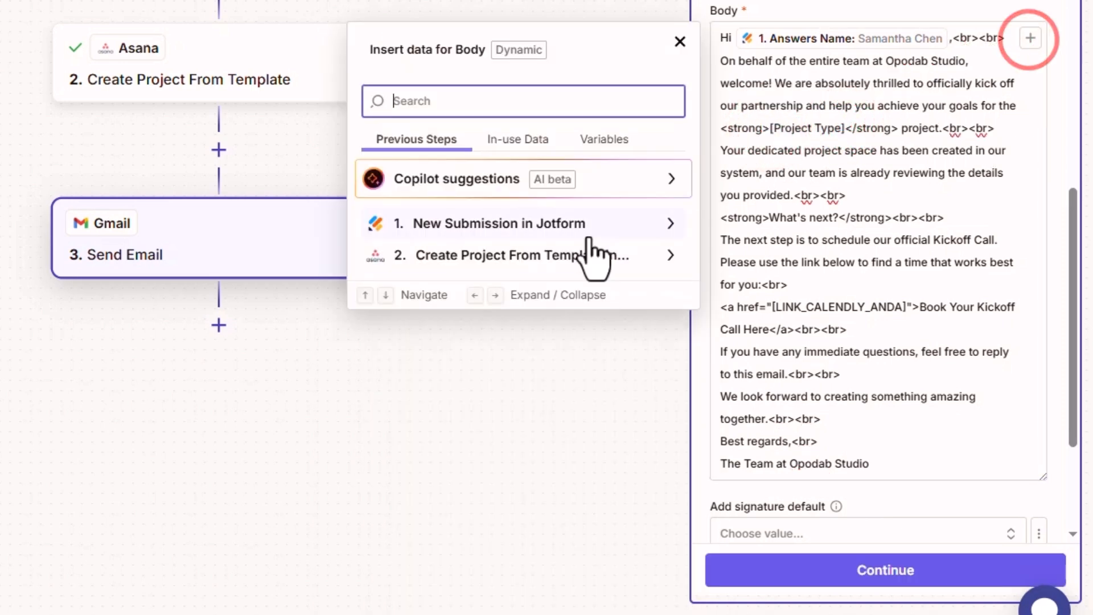
pyautogui.click(542, 223)
pyautogui.scroll(-3, 529, 398)
pyautogui.scroll(-1, 528, 438)
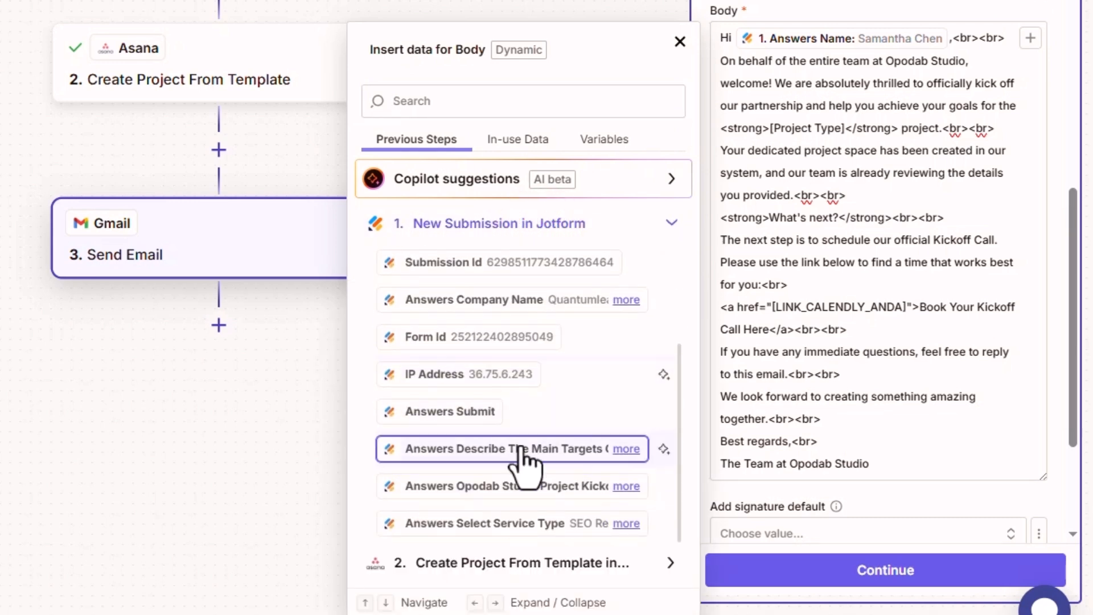
pyautogui.scroll(2, 524, 399)
pyautogui.scroll(-4, 540, 456)
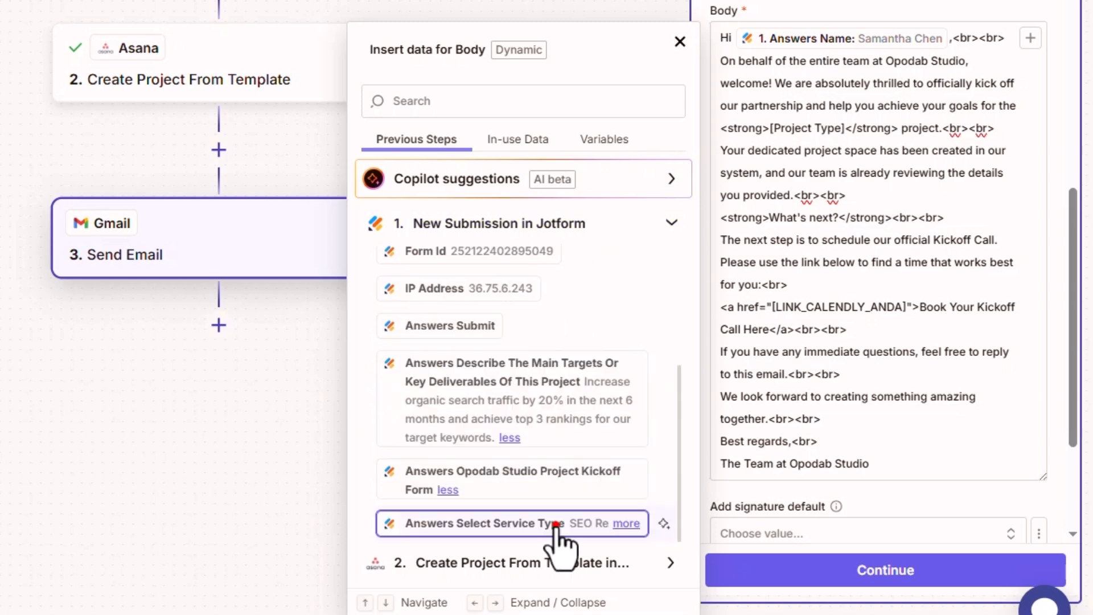
pyautogui.click(555, 524)
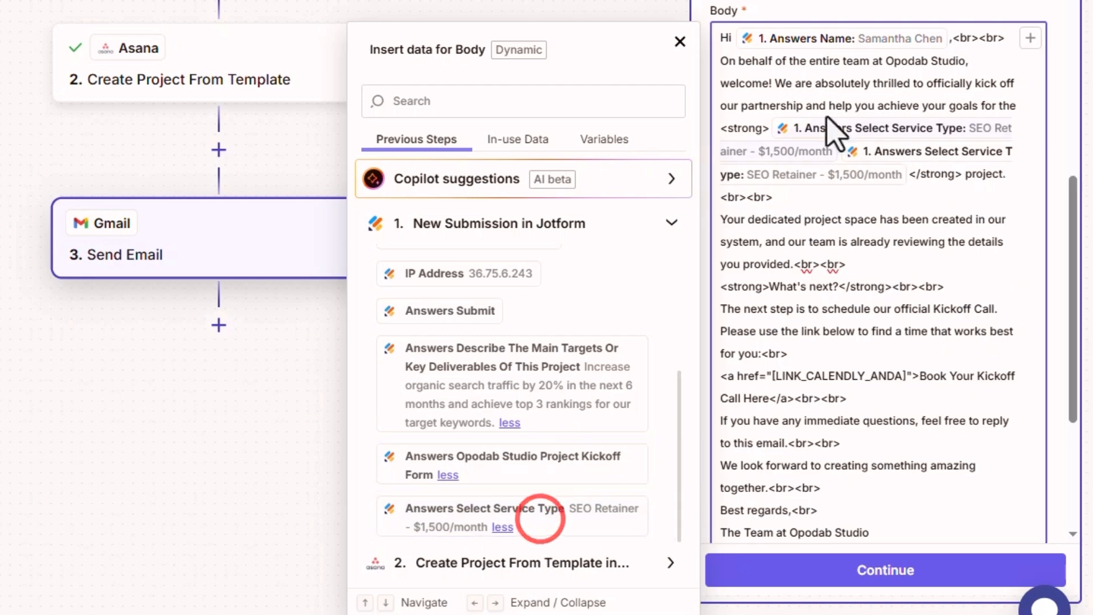
pyautogui.click(796, 131)
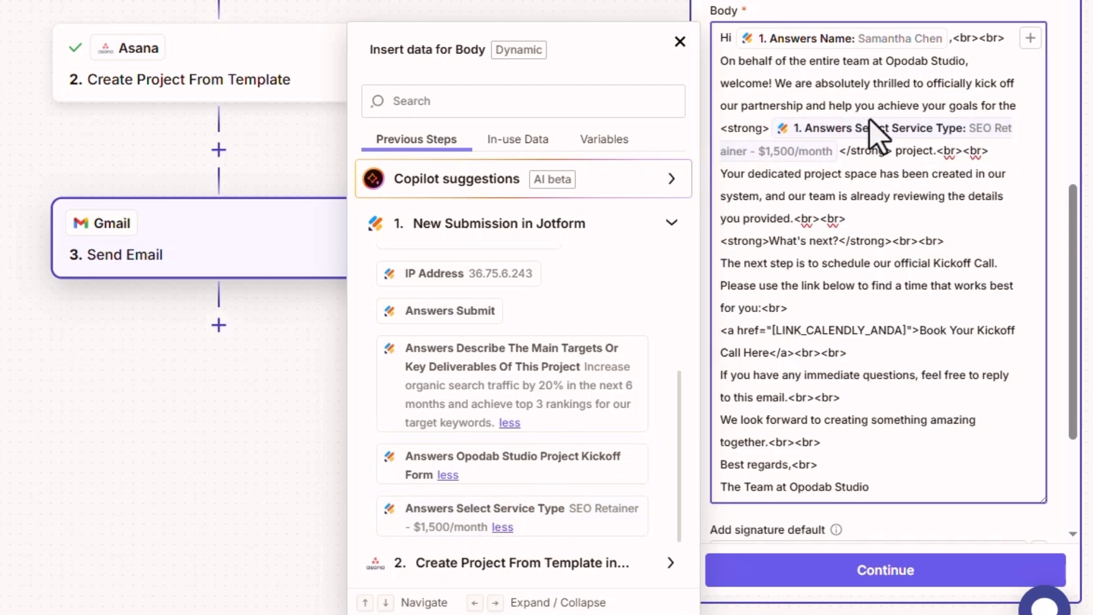
pyautogui.click(680, 41)
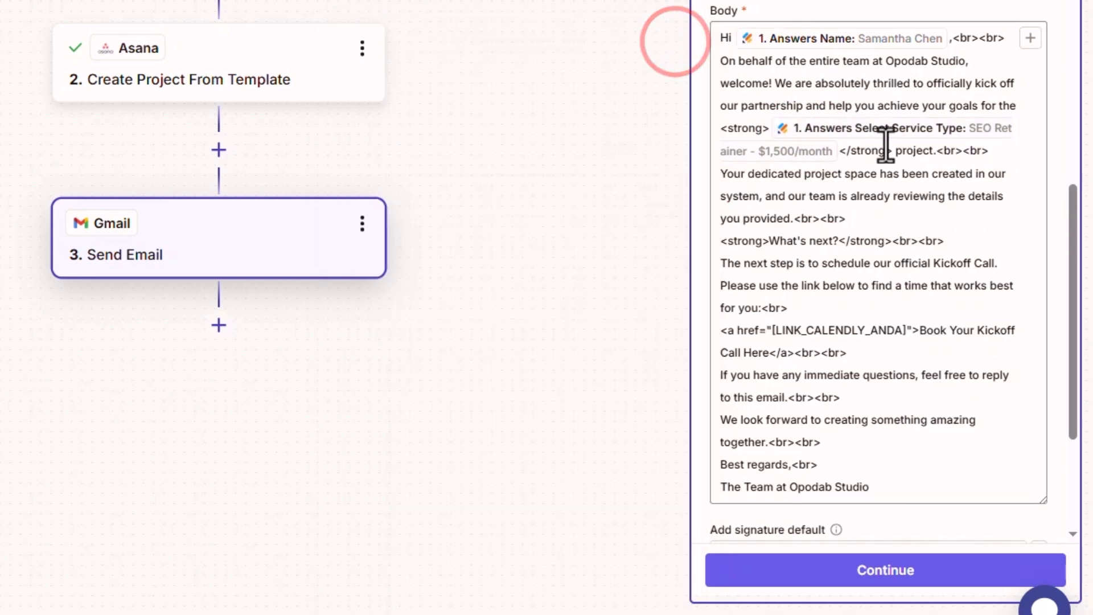
# Locate the Calendly link placeholder in the body, leaving it to fill later
pyautogui.scroll(-3, 800, 250)
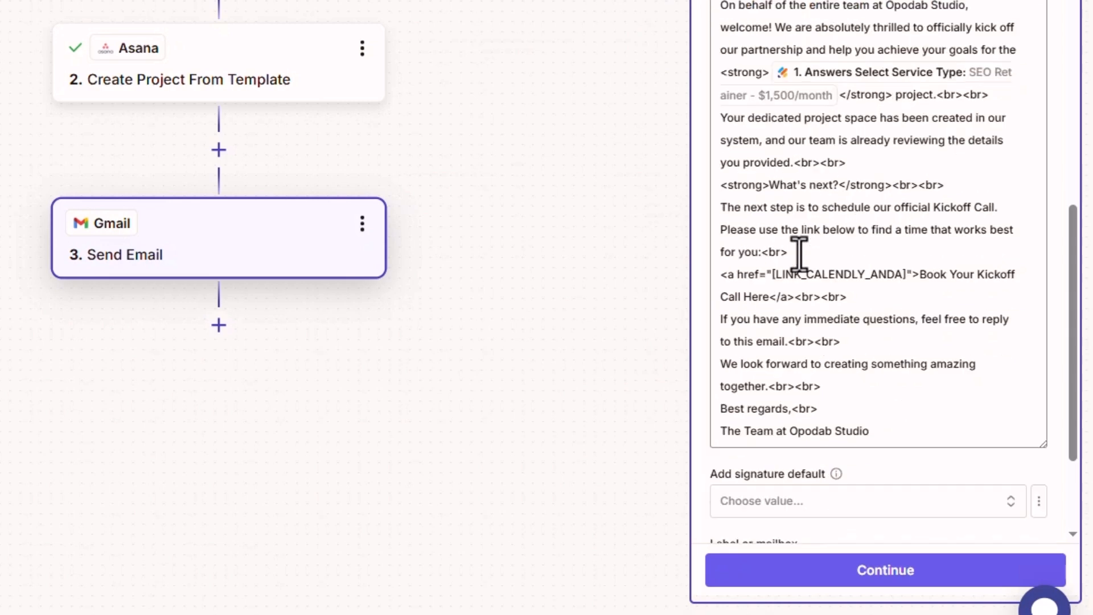
pyautogui.moveTo(771, 239); pyautogui.dragTo(907, 242)
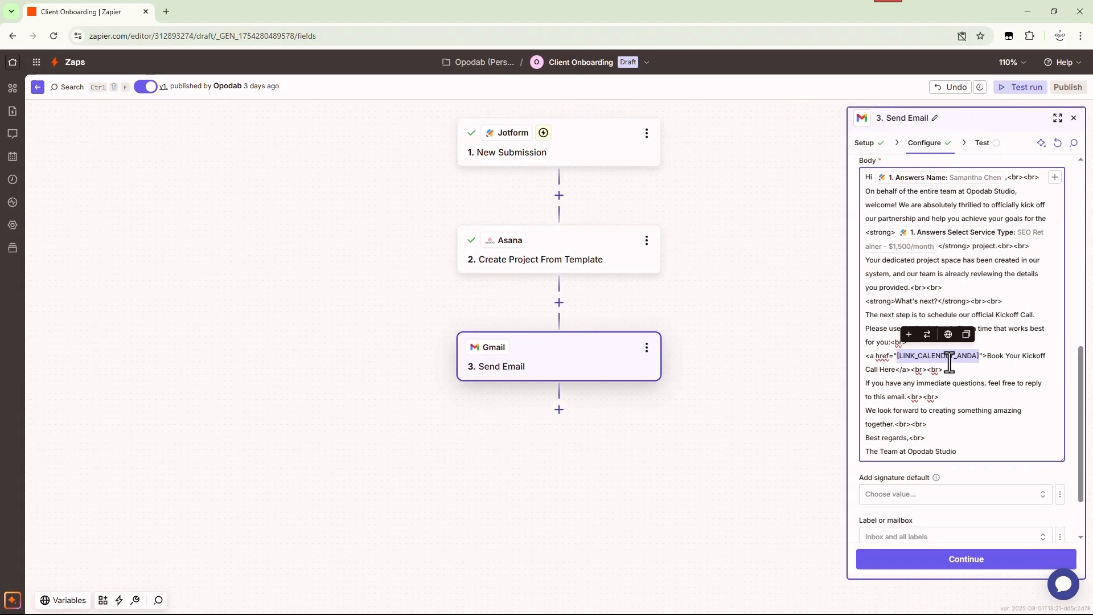
pyautogui.click(949, 361)
# Reach Calendly through a Bing search for 'calendly', close the search tab, and start a new event type
pyautogui.click(166, 12)
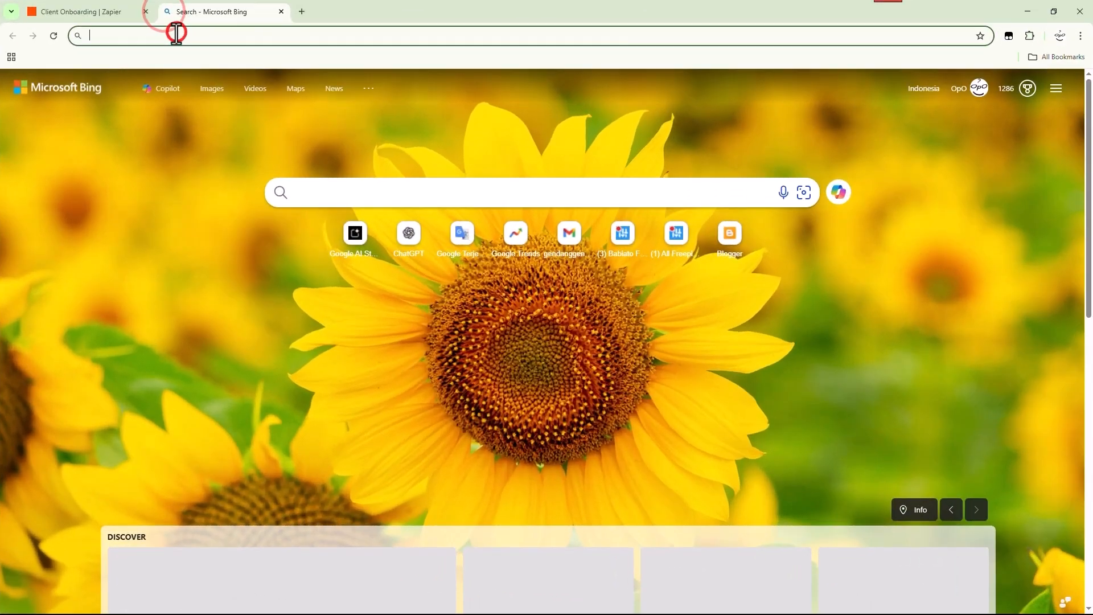
pyautogui.write('calendly')
pyautogui.press('Delete')
pyautogui.press('Return')
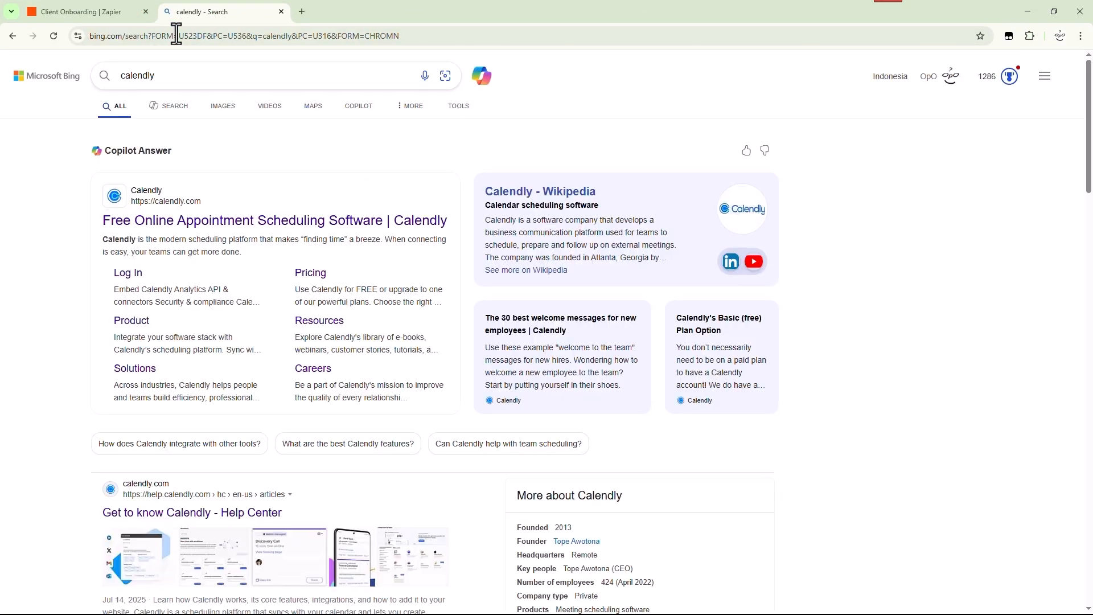
pyautogui.click(184, 222)
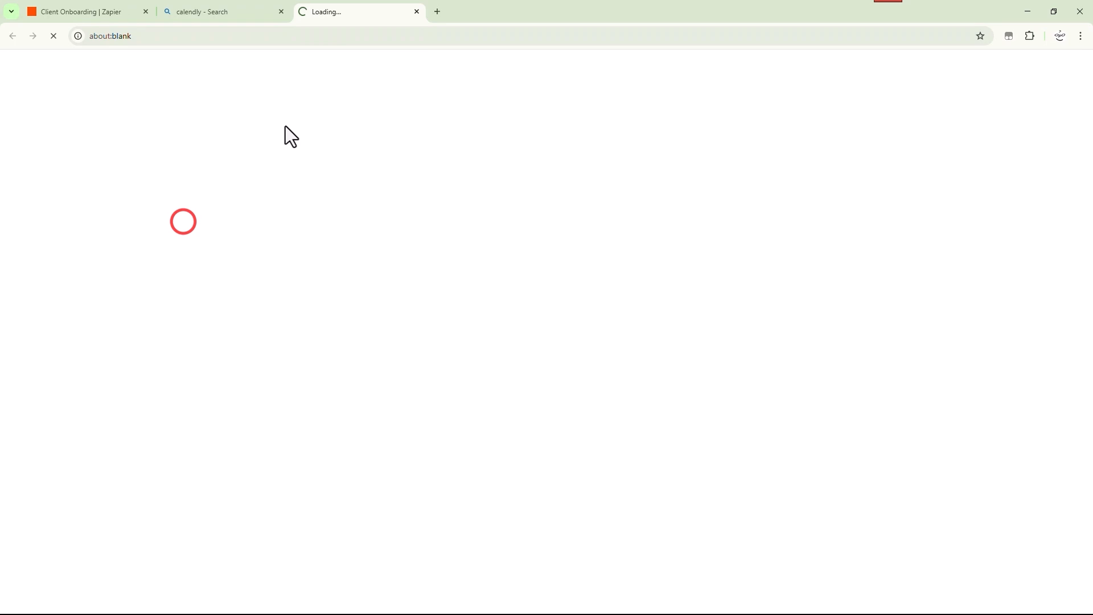
pyautogui.click(281, 12)
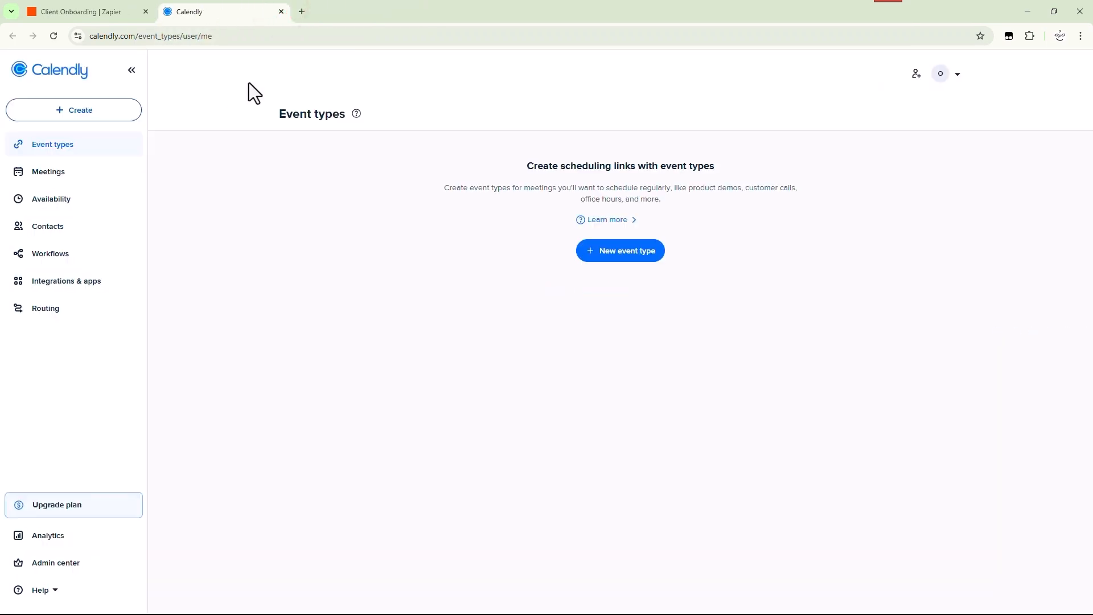
pyautogui.click(622, 310)
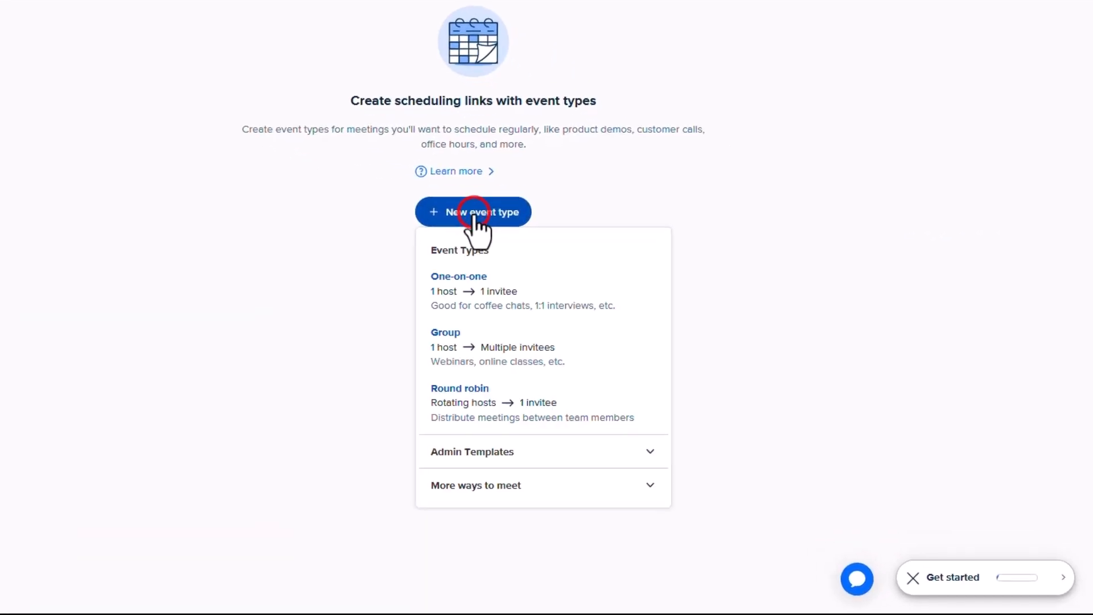
# Create a one-on-one phone-call event named 'Opodab Studio - Client Kickoff Call'
pyautogui.click(500, 290)
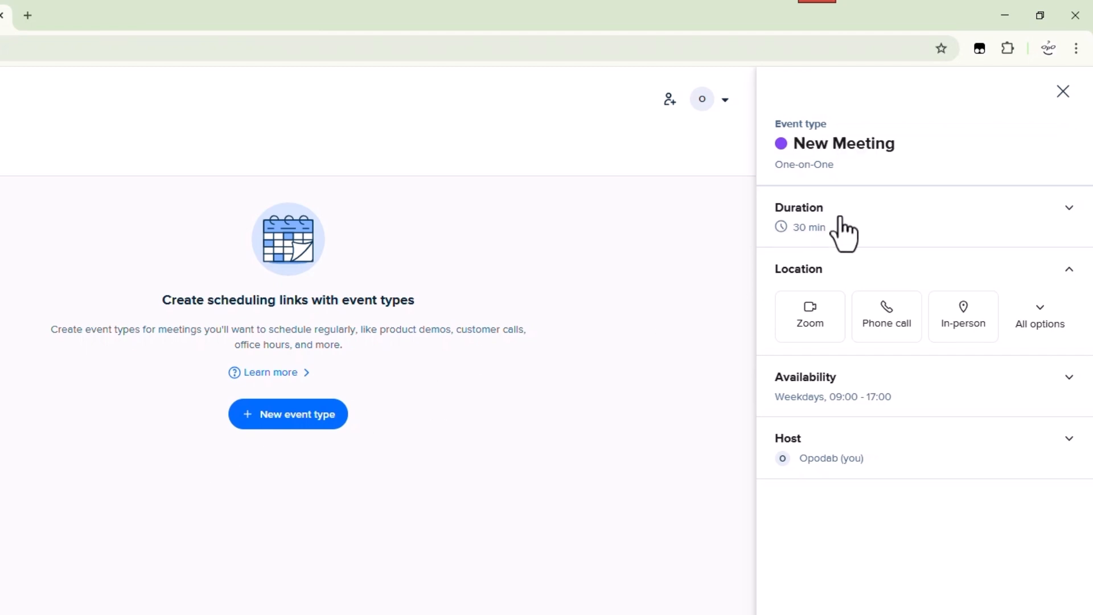
pyautogui.click(884, 323)
pyautogui.click(844, 145)
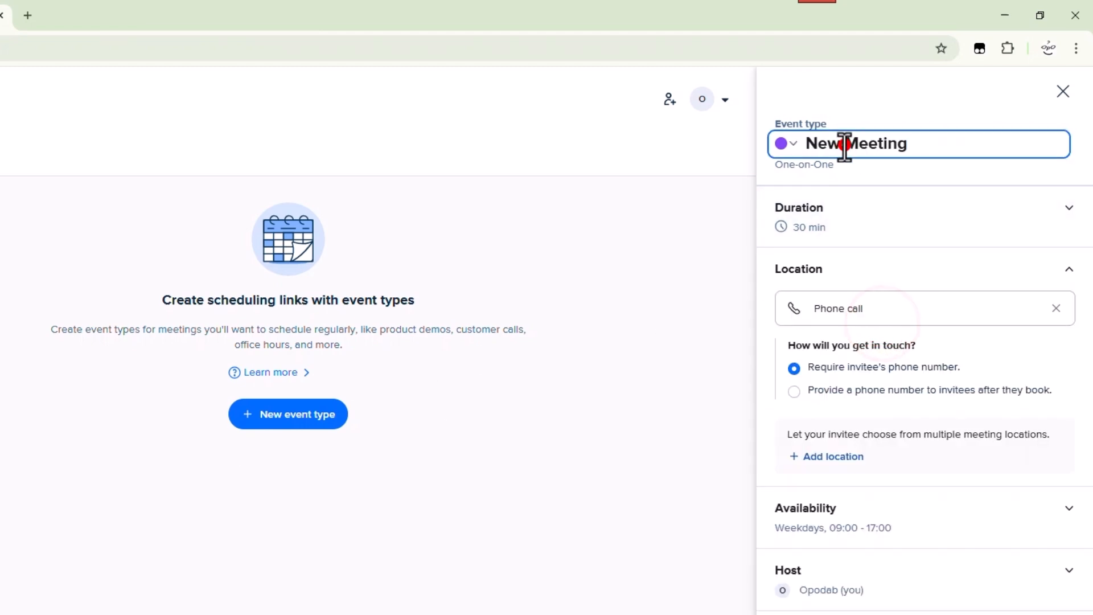
pyautogui.tripleClick(845, 142)
pyautogui.hotkey('ctrl', 'v')
pyautogui.click(854, 113)
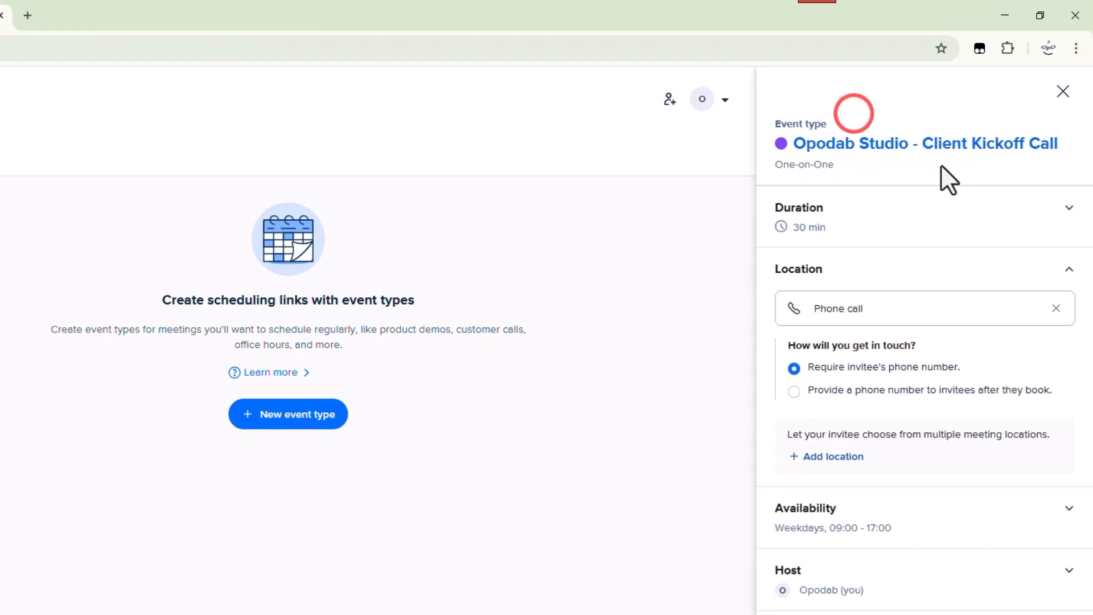
# Set the event duration to 45 minutes and dismiss the getting-started tip
pyautogui.click(1003, 208)
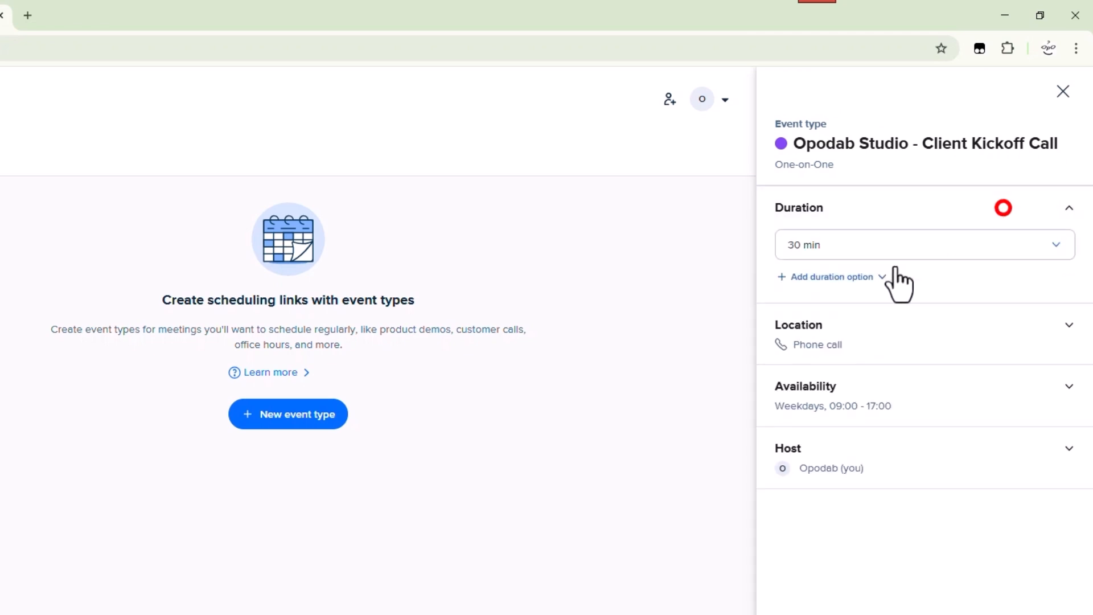
pyautogui.click(822, 245)
pyautogui.click(823, 335)
pyautogui.click(822, 582)
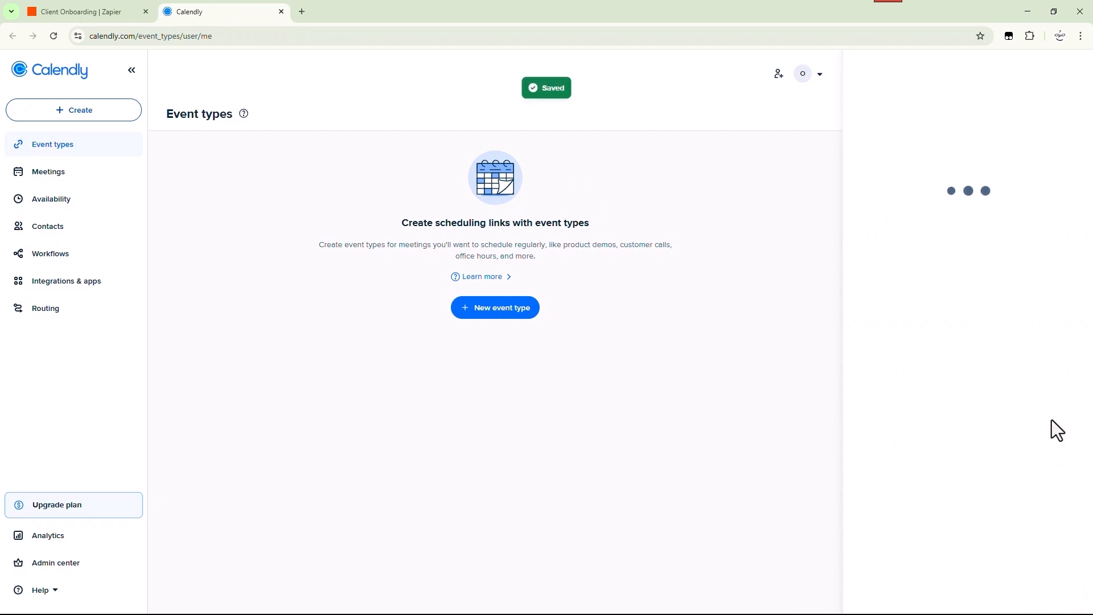
pyautogui.click(709, 353)
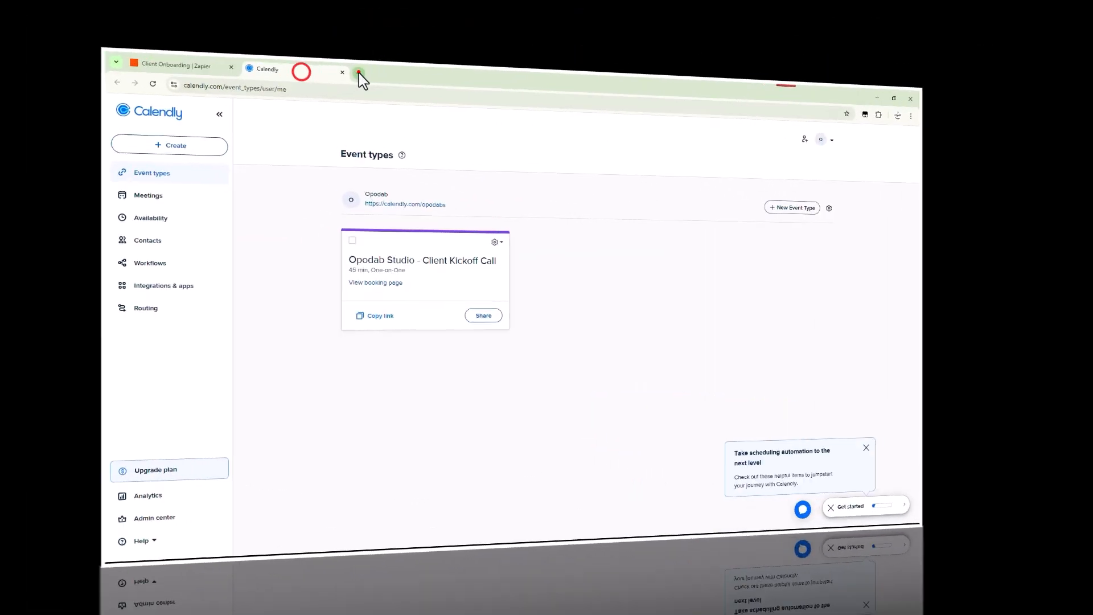
# Open the copied booking link in a new tab to check it, then close that tab
pyautogui.click(421, 136)
pyautogui.rightClick(463, 147)
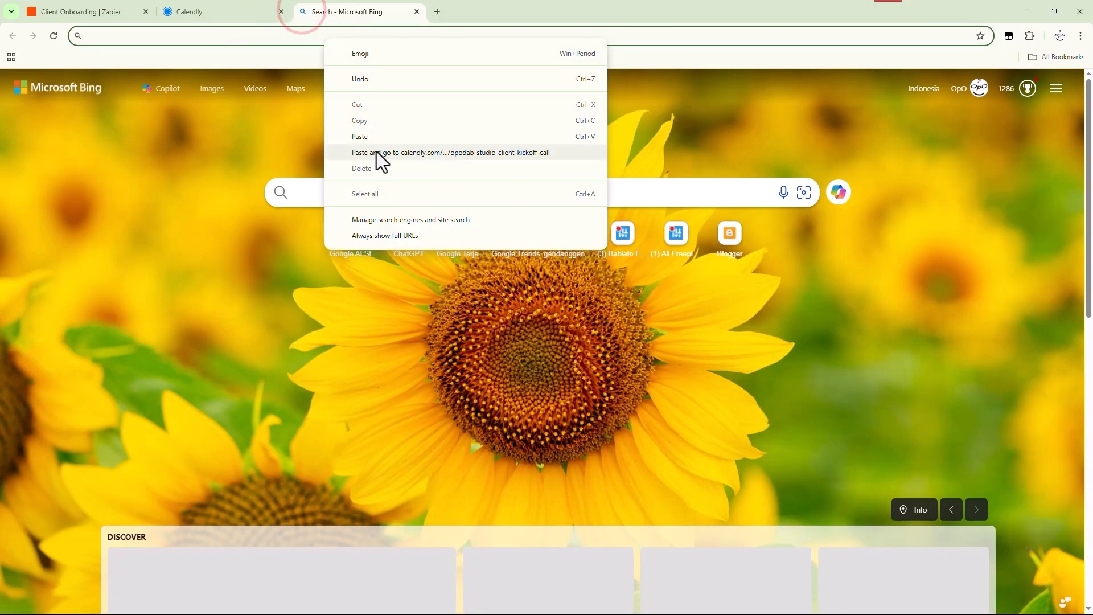
pyautogui.click(377, 152)
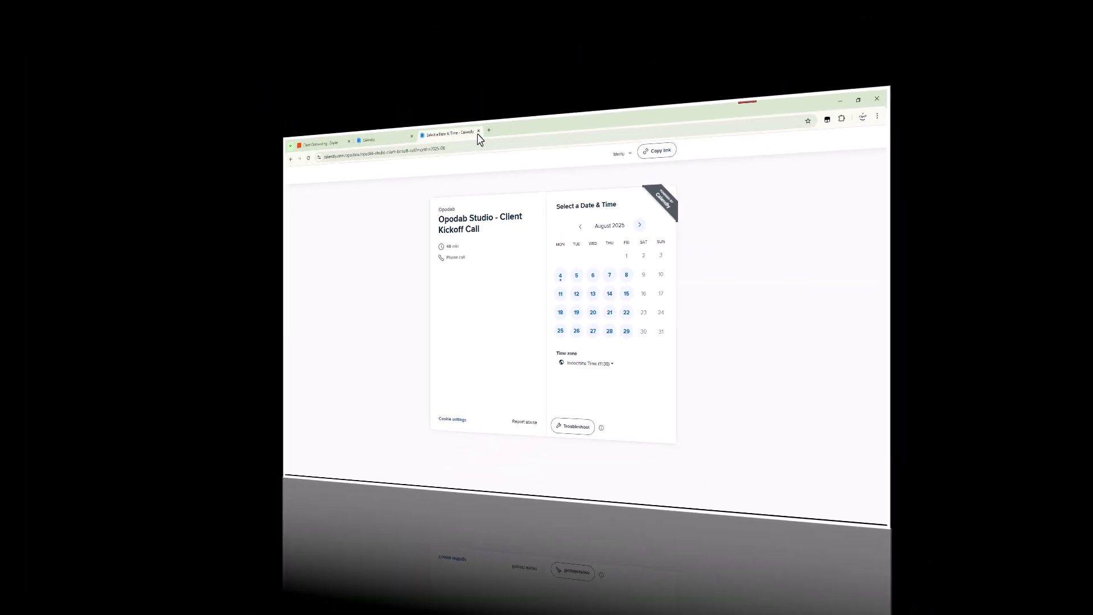
pyautogui.click(418, 12)
# Replace the [LINK_CALENDLY_ANDA] placeholder in the body with the Calendly booking URL
pyautogui.click(88, 10)
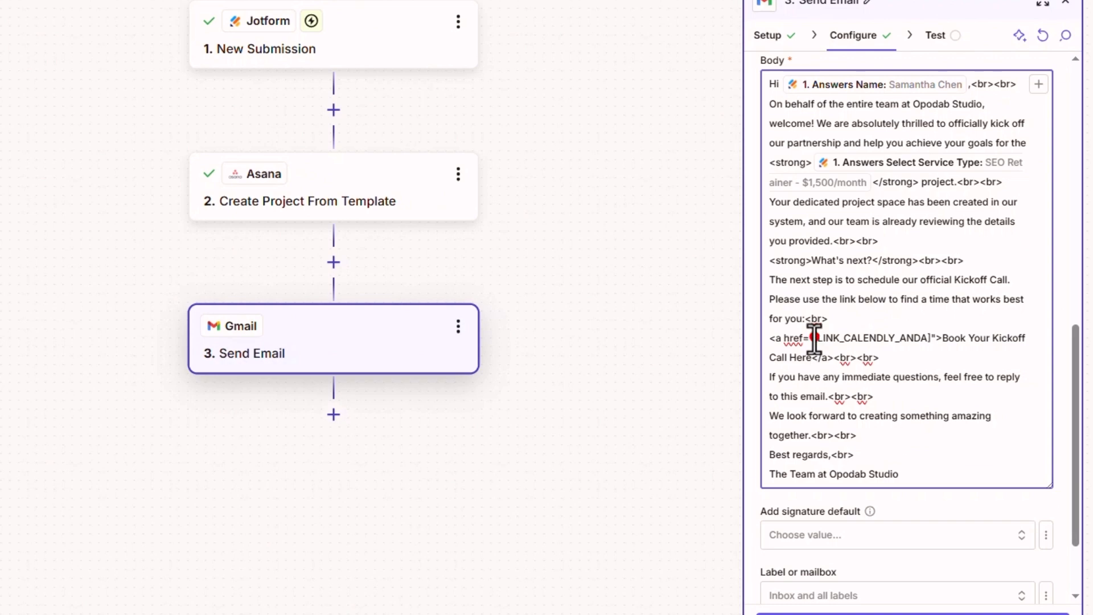
pyautogui.moveTo(814, 338); pyautogui.dragTo(930, 339)
pyautogui.write('https://calendly.com/opodabs/opodab-studio-client-kickoff-call')
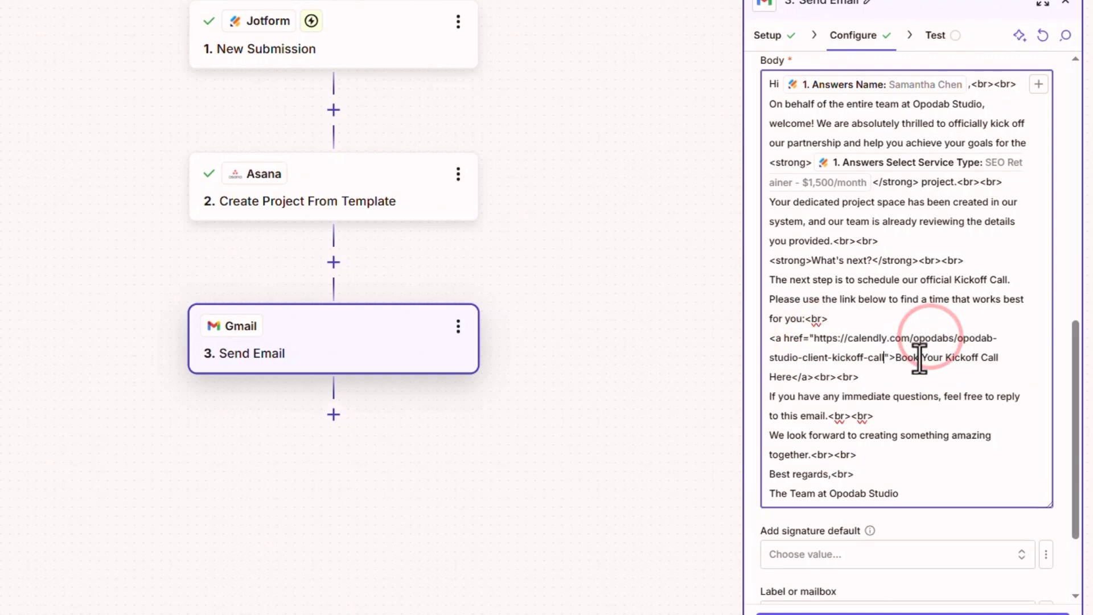
pyautogui.scroll(-3, 889, 393)
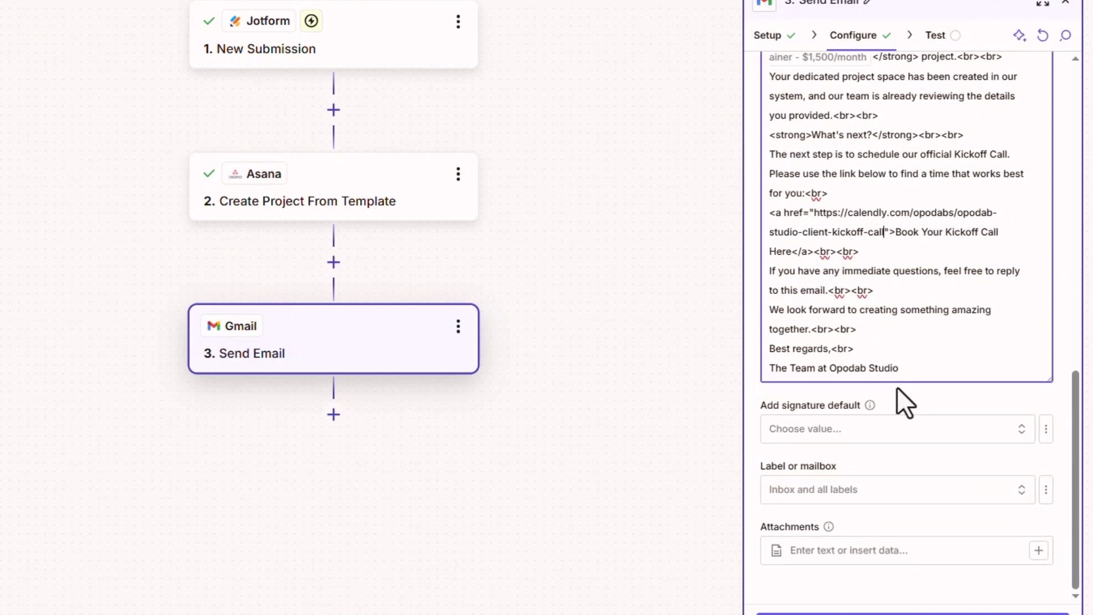
pyautogui.scroll(3, 843, 467)
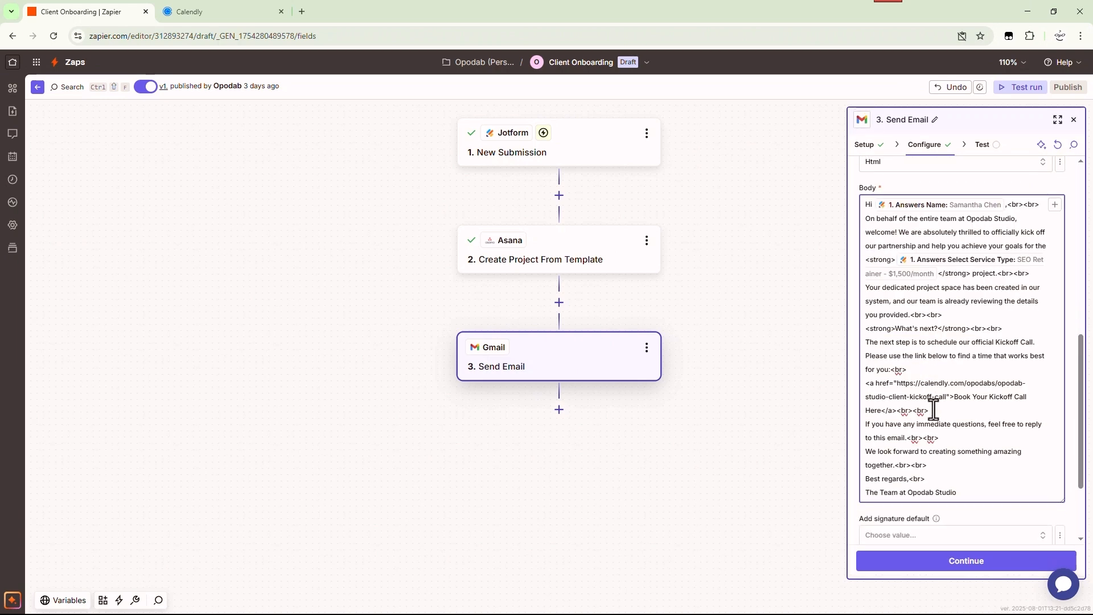
pyautogui.scroll(-3, 934, 410)
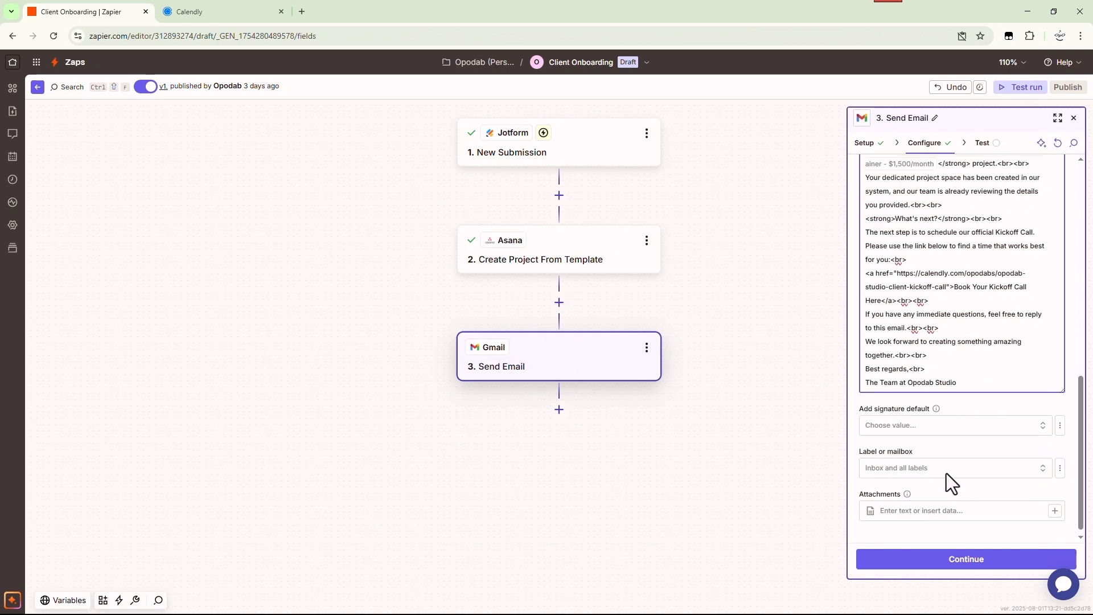
# Continue to testing, review the email data, and send a test welcome email
pyautogui.click(945, 559)
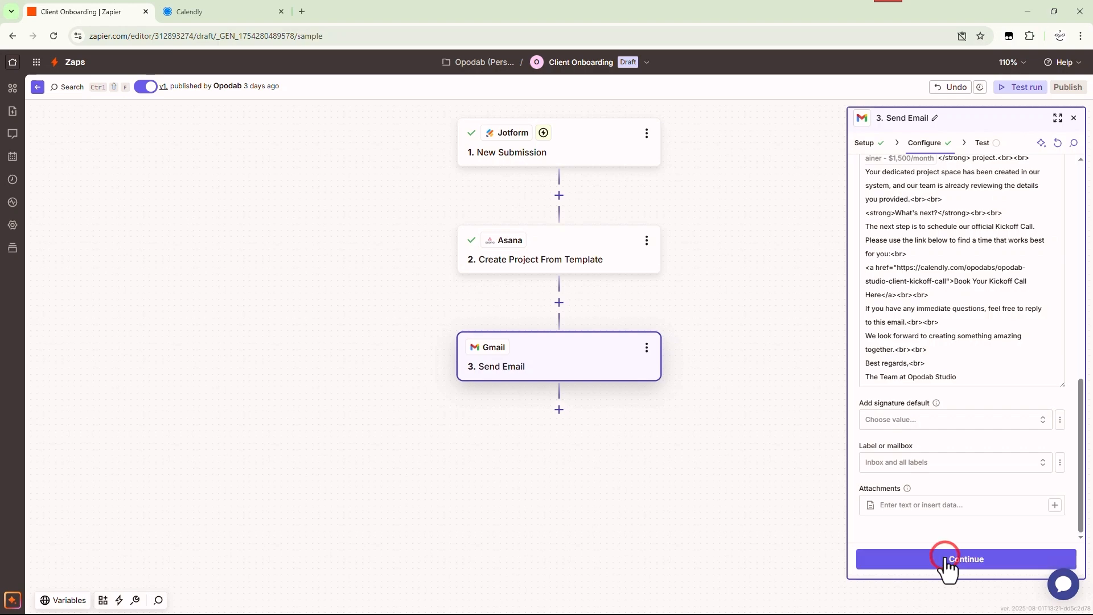
pyautogui.scroll(-3, 993, 317)
pyautogui.scroll(2, 898, 303)
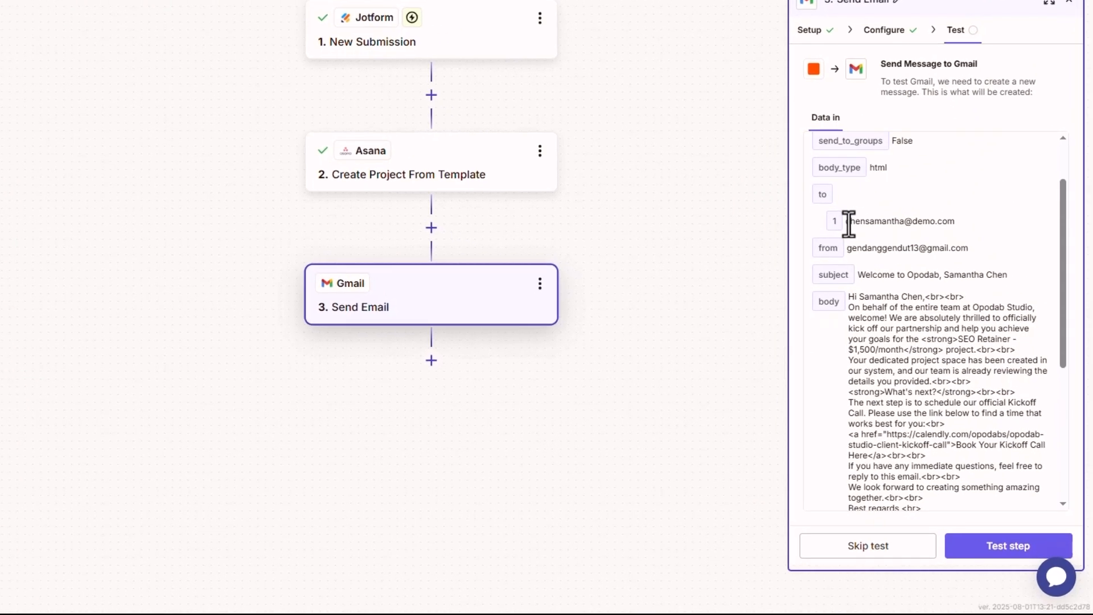
pyautogui.scroll(1, 879, 228)
pyautogui.scroll(-3, 898, 261)
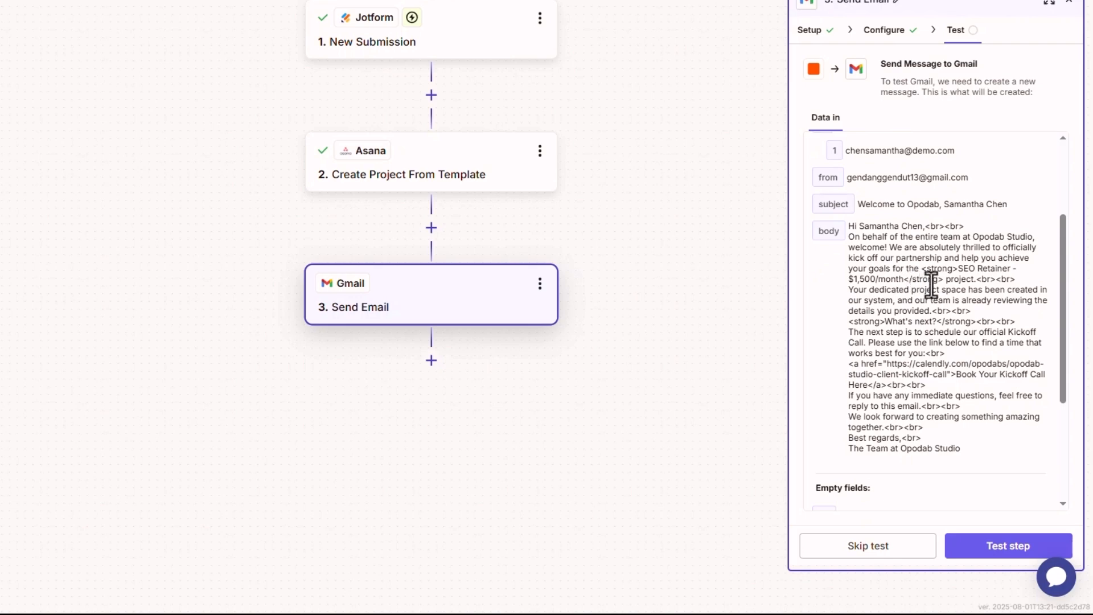
pyautogui.scroll(-3, 913, 125)
pyautogui.click(897, 30)
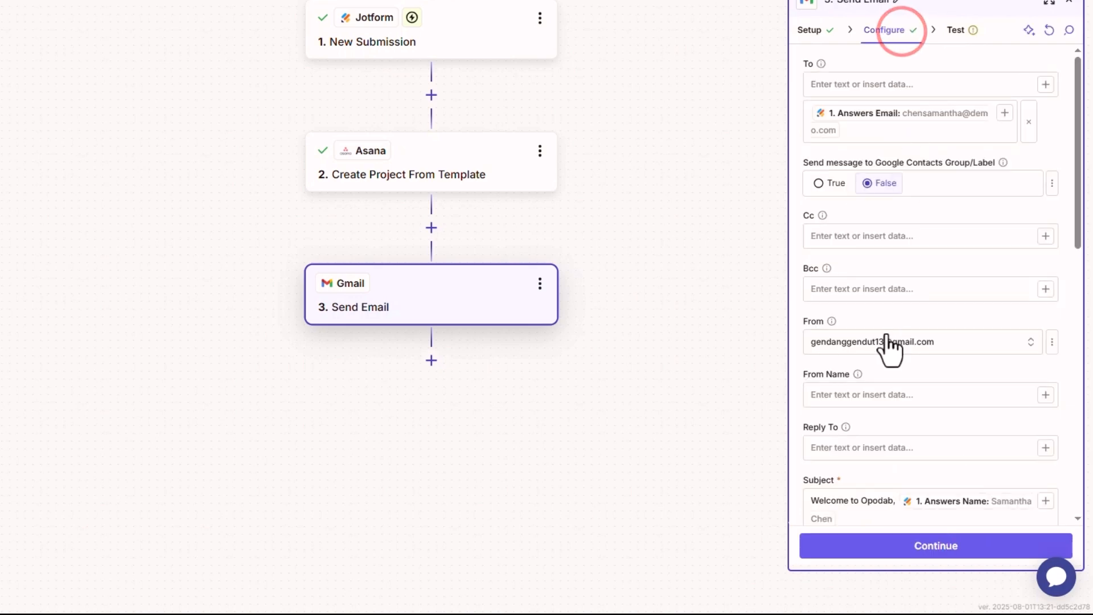
pyautogui.click(961, 31)
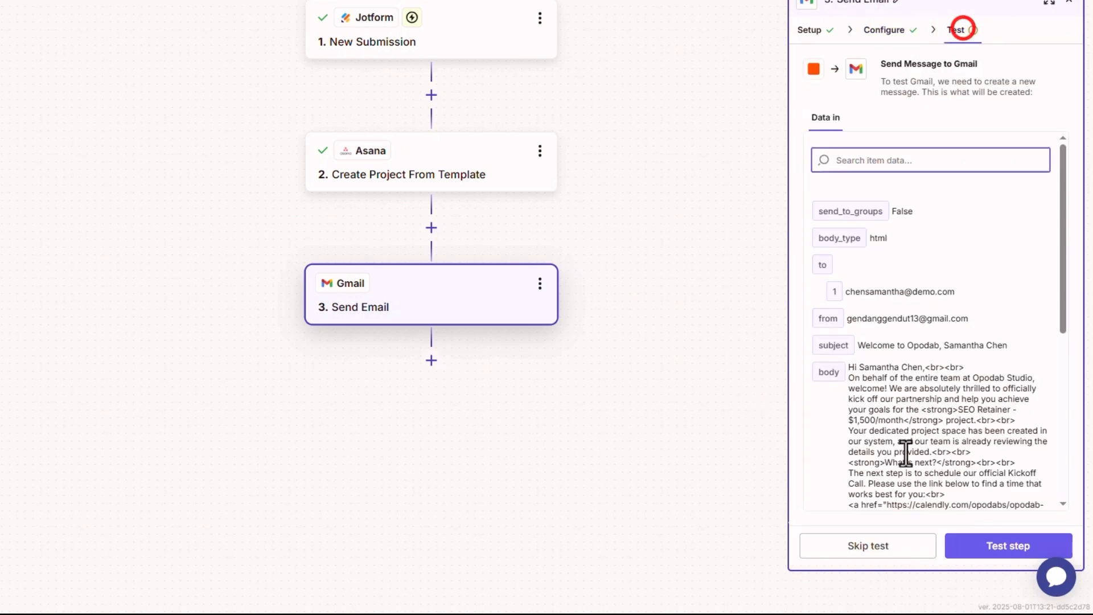
pyautogui.scroll(-5, 907, 454)
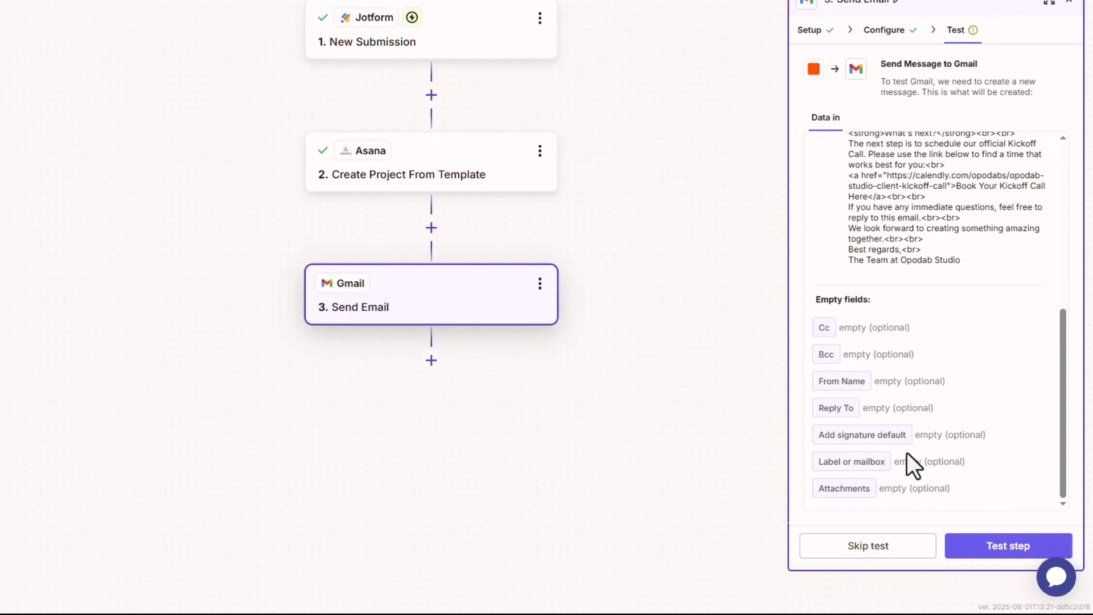
pyautogui.click(981, 548)
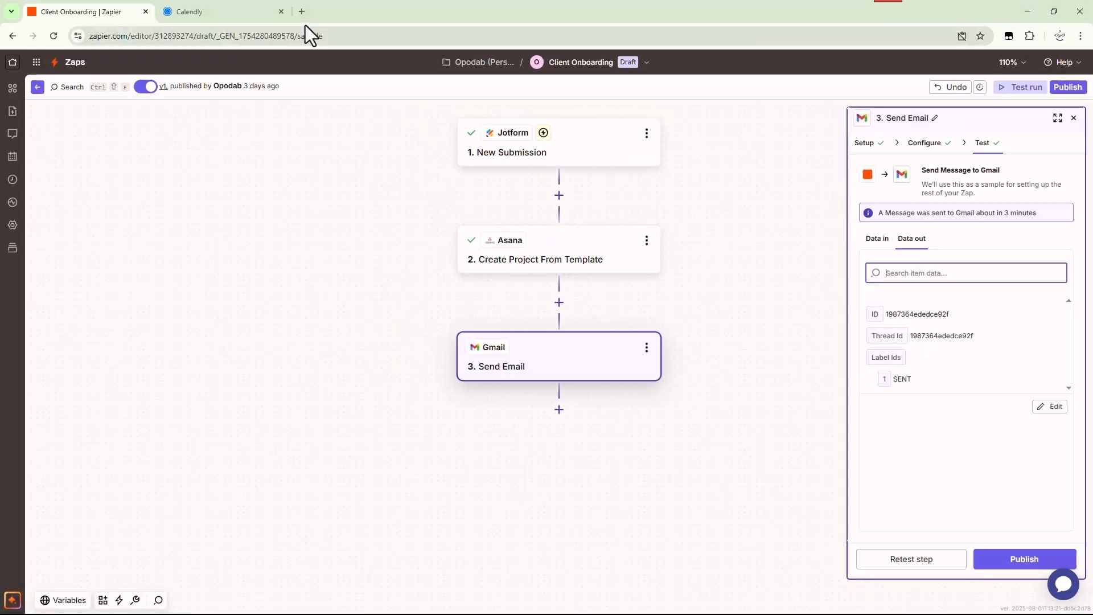
# Check the sent 'Welcome to Opodab' email in Gmail's Terkirim folder, then return to Zapier
pyautogui.click(301, 13)
pyautogui.write('gmai')
pyautogui.press('Return')
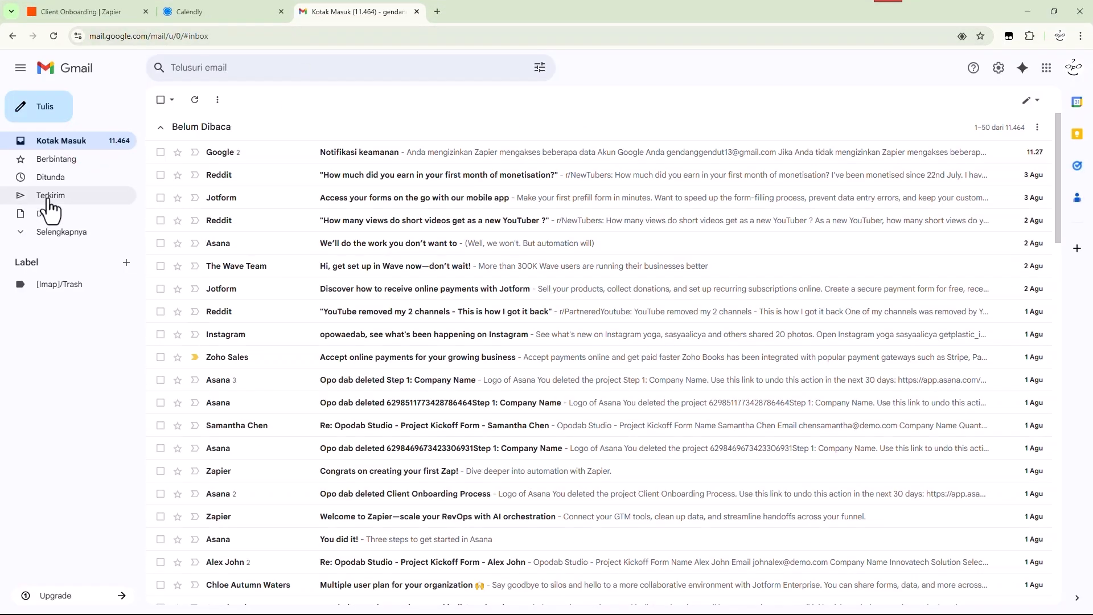
pyautogui.click(49, 196)
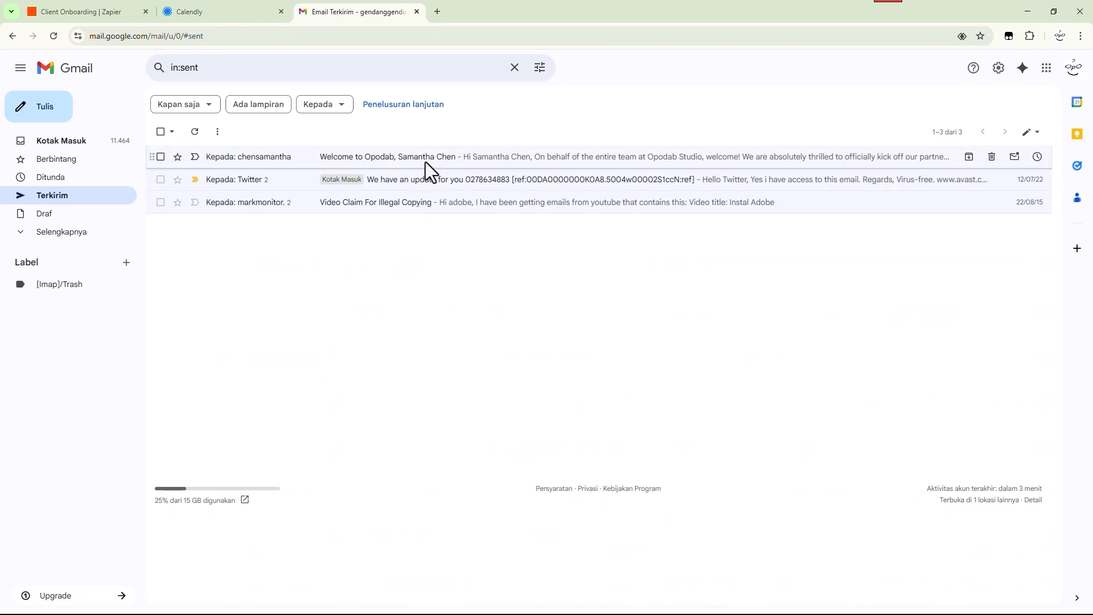
pyautogui.click(425, 160)
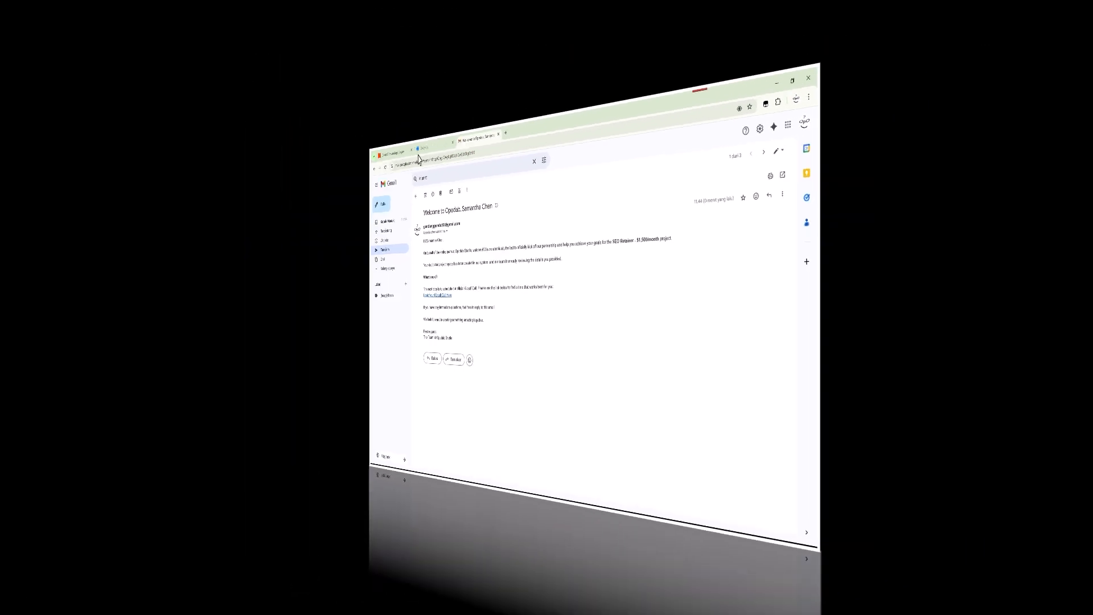
pyautogui.click(111, 12)
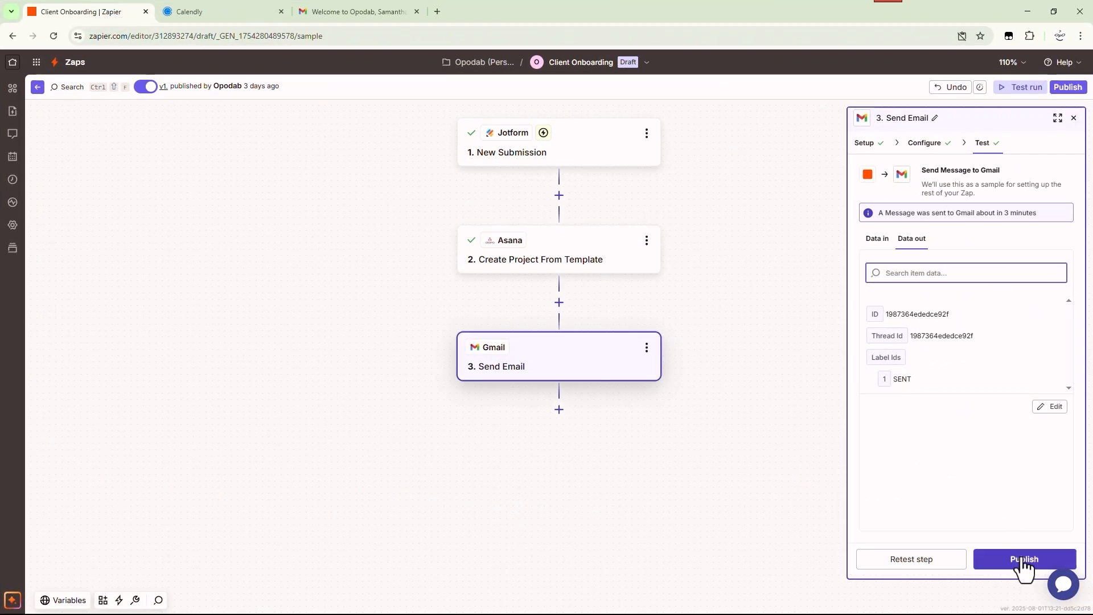
# Publish the Zap as a new version, then go to Zapier home and close the feedback survey
pyautogui.click(1023, 561)
pyautogui.click(505, 336)
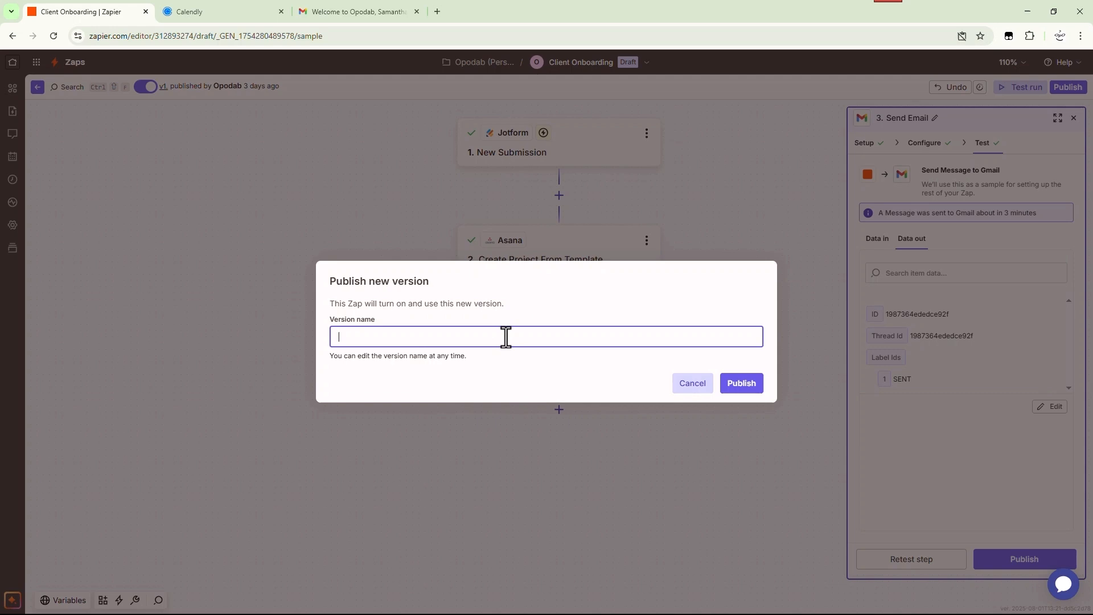
pyautogui.click(736, 384)
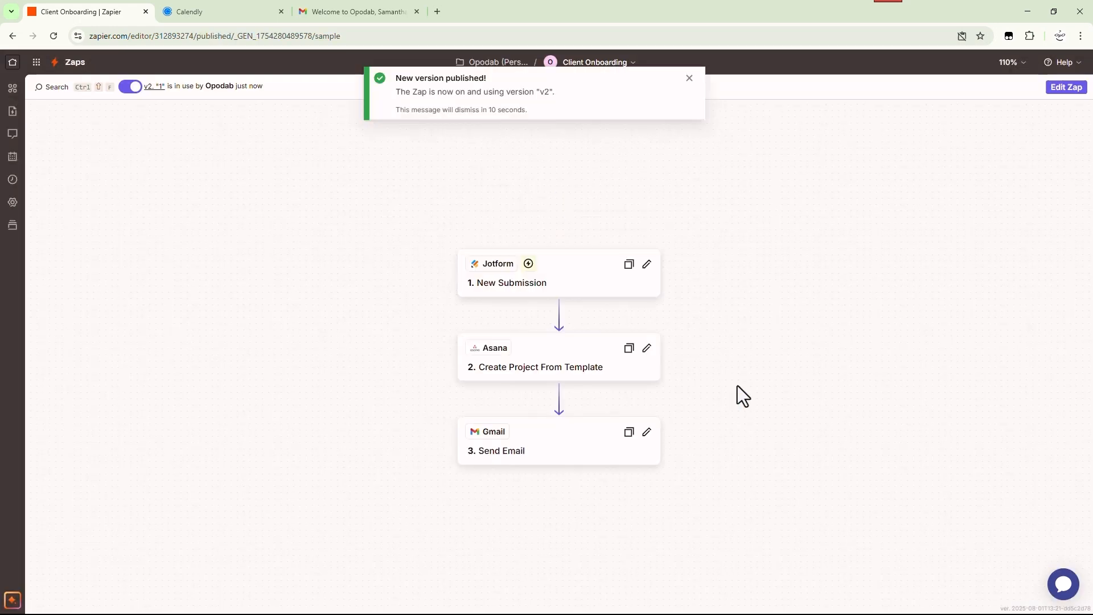
pyautogui.click(690, 78)
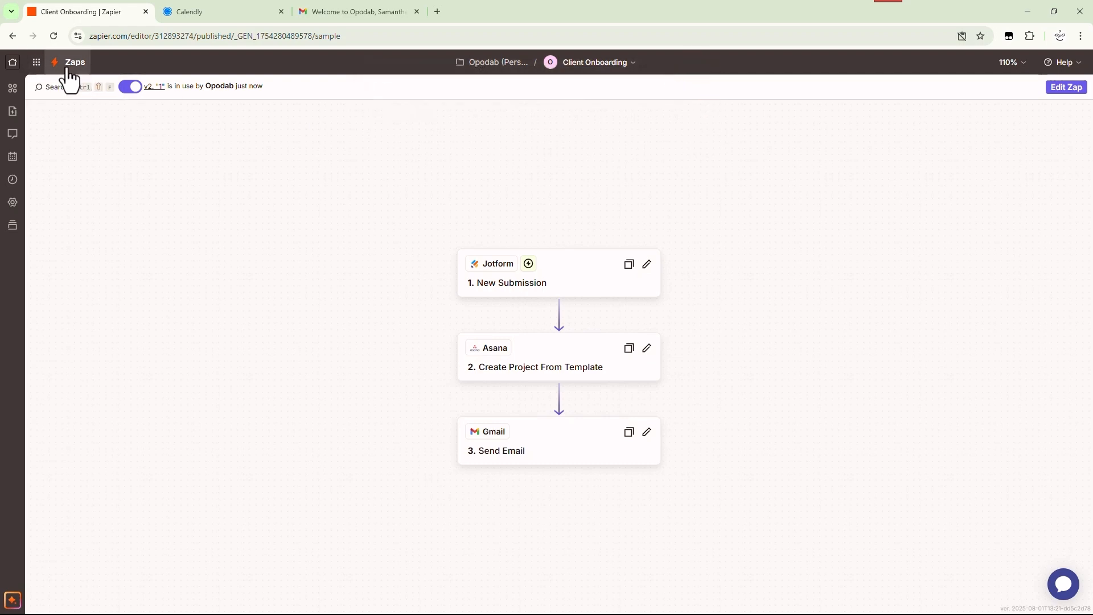
pyautogui.click(13, 63)
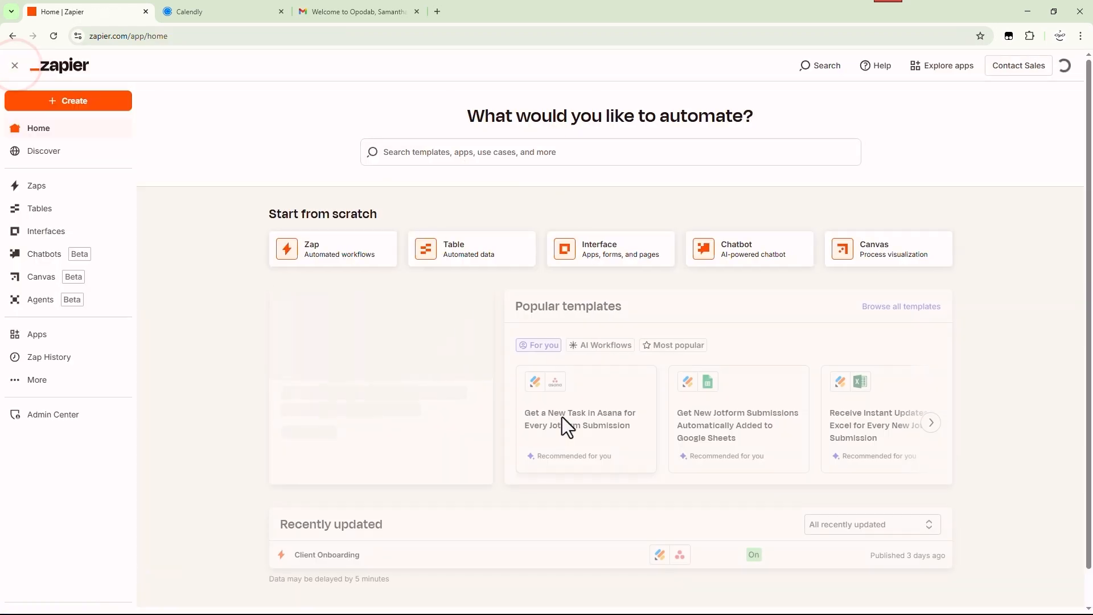
pyautogui.scroll(-1, 562, 417)
pyautogui.click(703, 559)
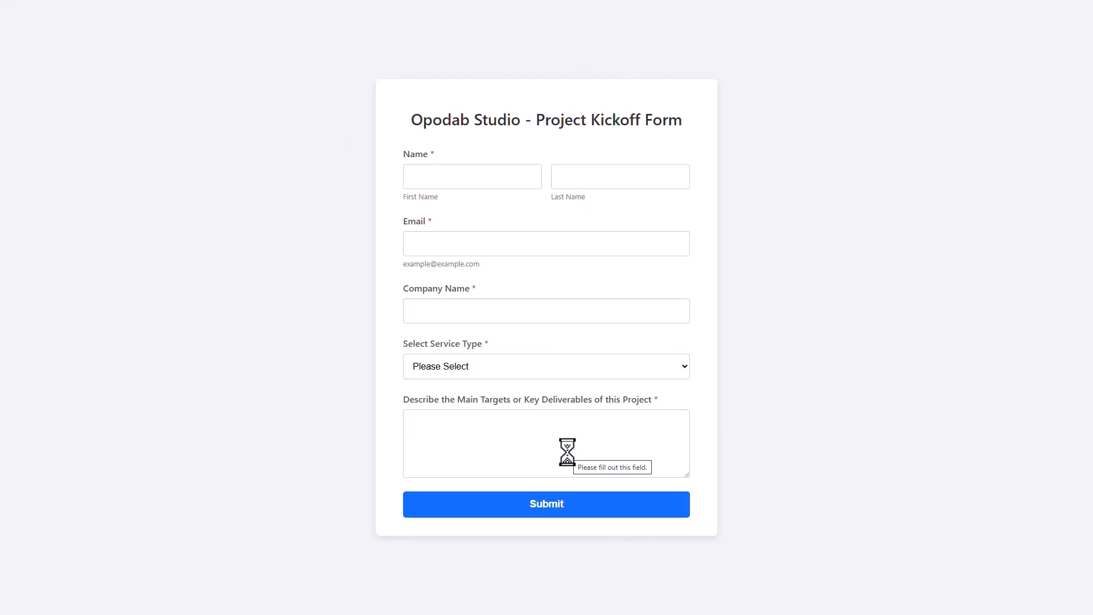
# Fill in the client's name, e-mail, Quantumleap Digital, SEO Retainer, and a traffic-growth target, then submit
pyautogui.press('Tab')
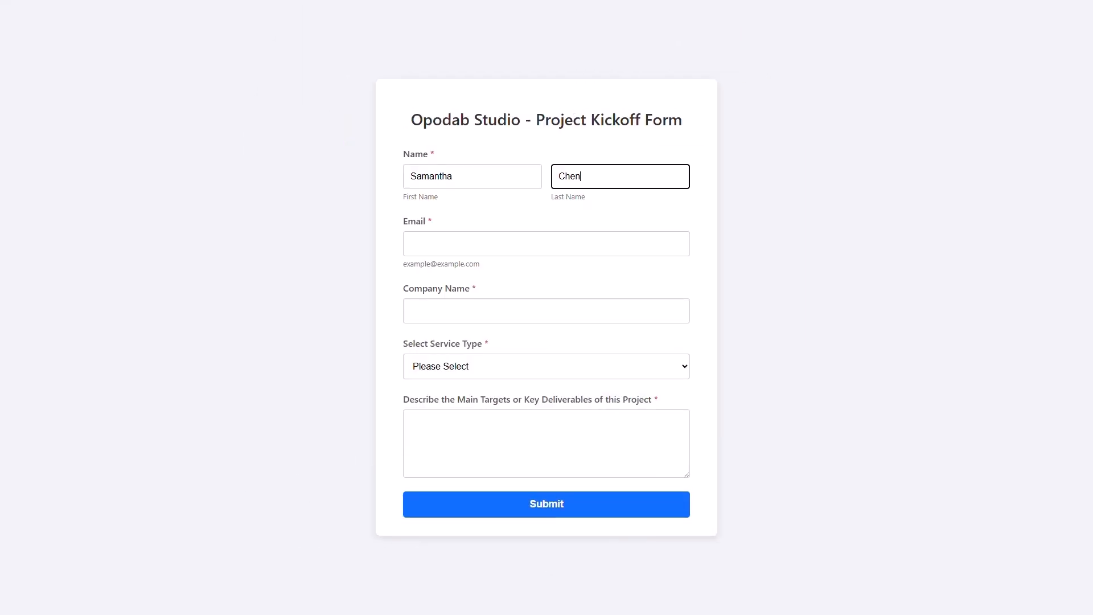
pyautogui.press('Tab')
pyautogui.write('chensamantha@demo.com')
pyautogui.press('Tab')
pyautogui.write('Quantumleap Digital')
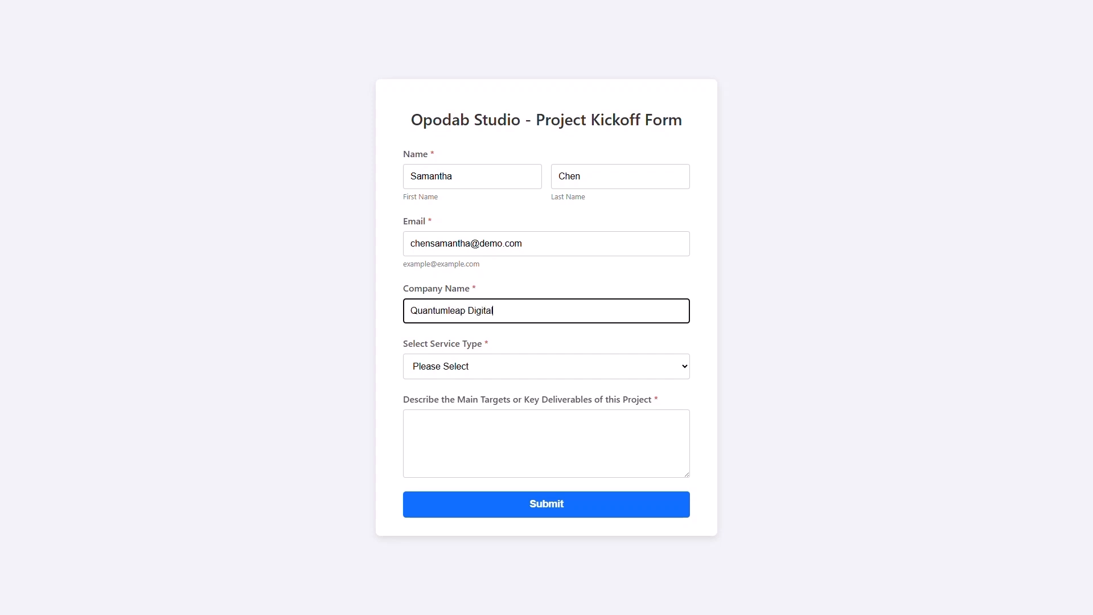
pyautogui.press('Tab')
pyautogui.press('Down')
pyautogui.press('Tab')
pyautogui.write('Increase organic search traf')
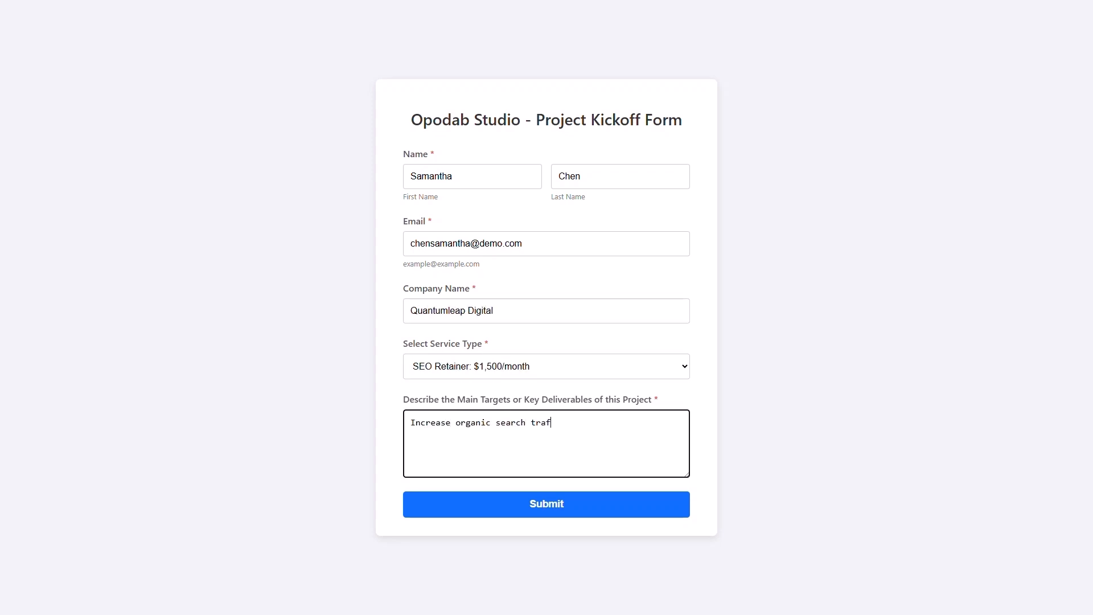
pyautogui.write('fic by 20% in the next 6 months and achieve top 3 rankings for our target keywords.')
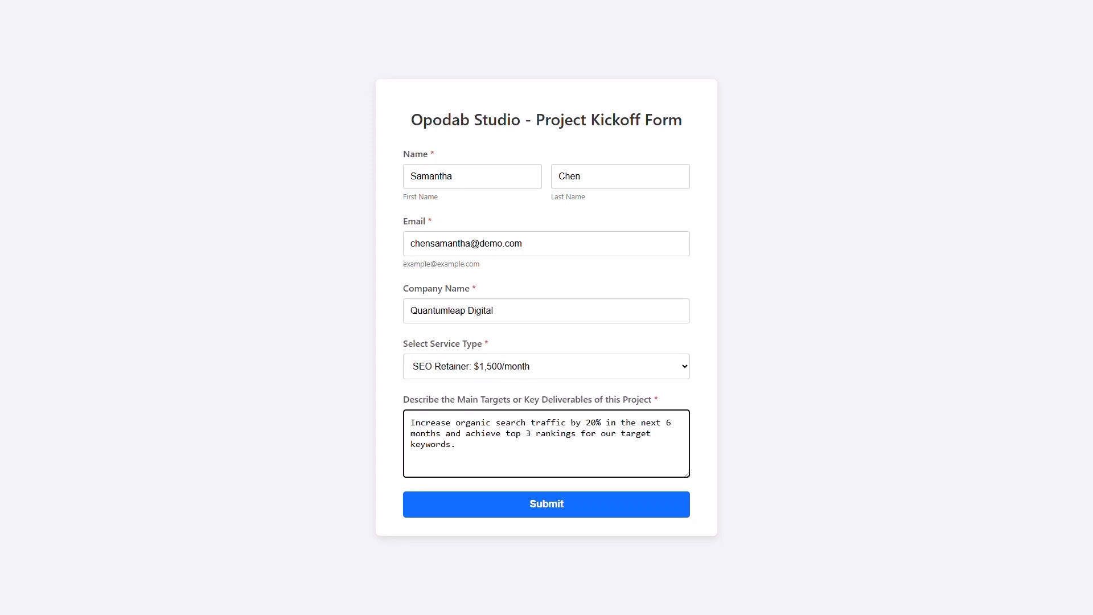
pyautogui.press('Tab')
pyautogui.press('Return')
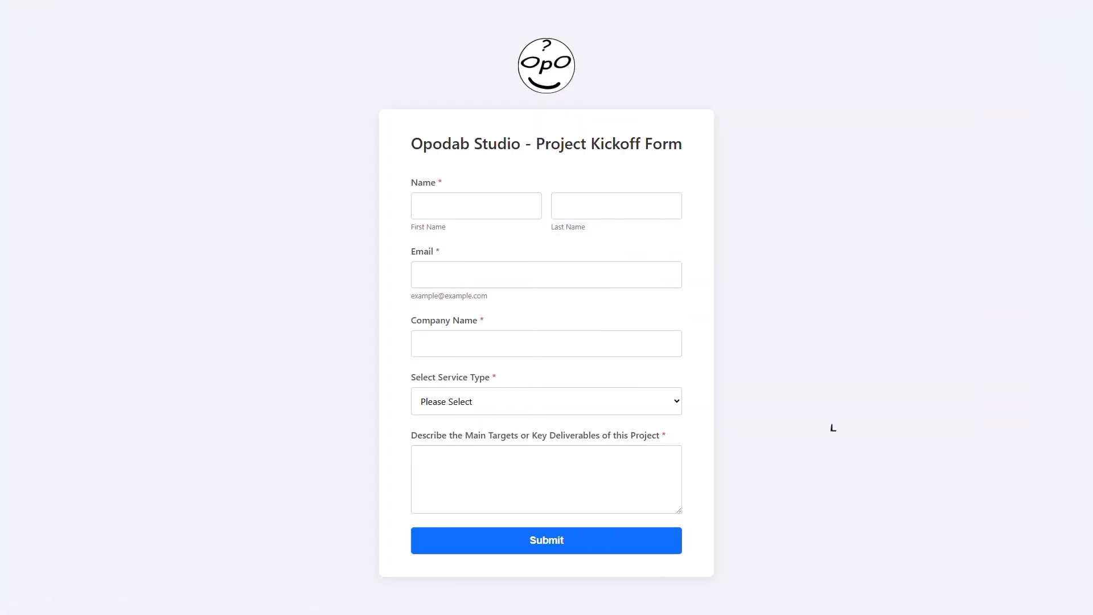
# Resubmit the form for Quantumleap Digital, SEO Retainer: $1,500/month, targeting 20% more organic traffic in 6 months
pyautogui.press('Tab')
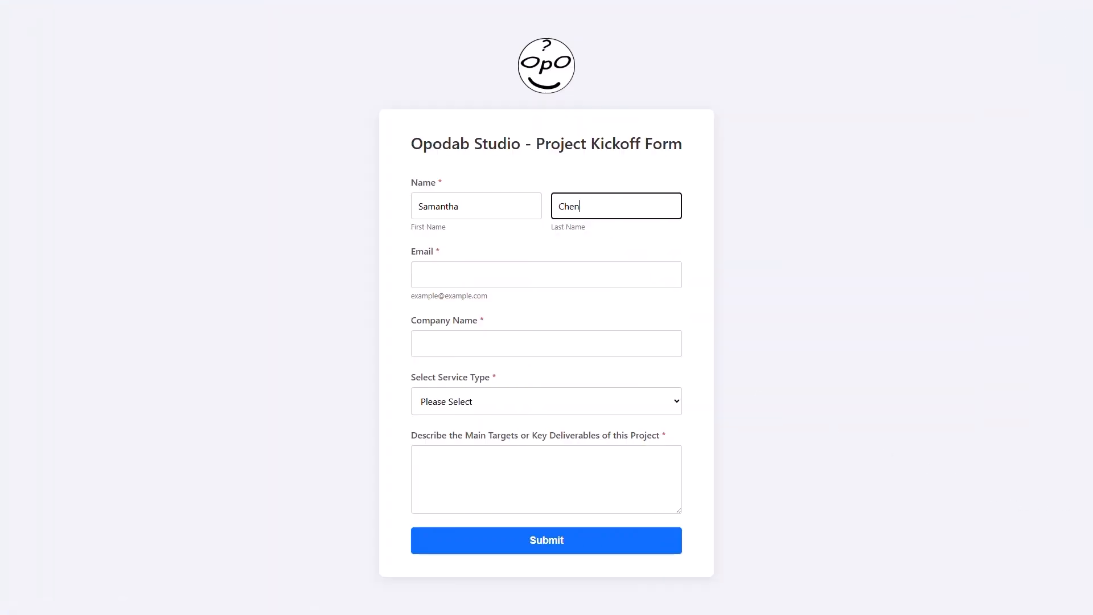
pyautogui.press('Tab')
pyautogui.write('chensamantha@demo.com')
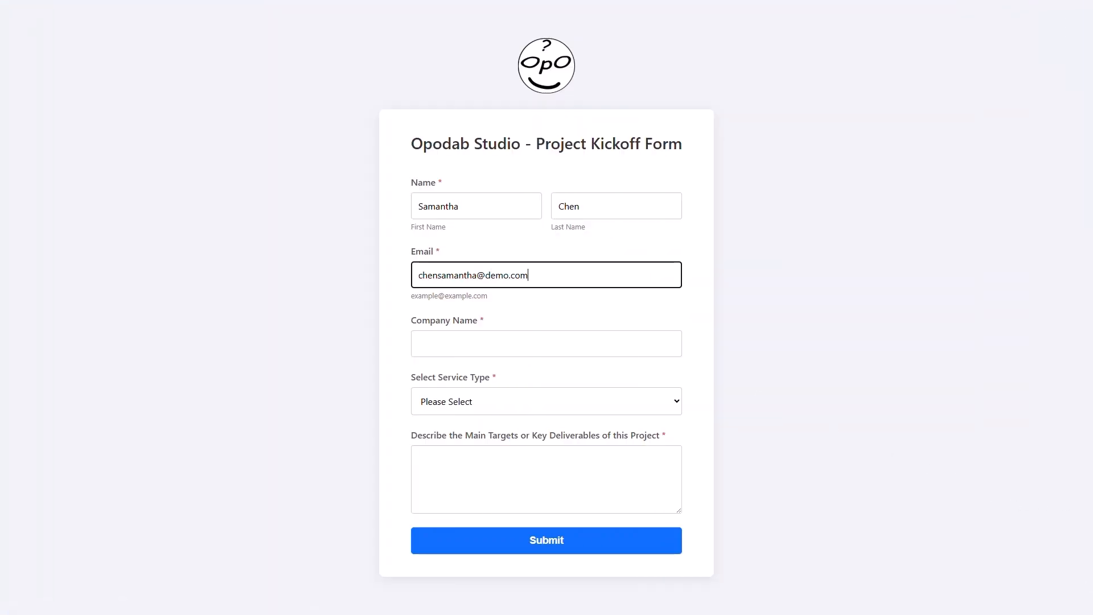
pyautogui.press('Tab')
pyautogui.write('Quantumleap Digital')
pyautogui.press('Tab')
pyautogui.press('Down')
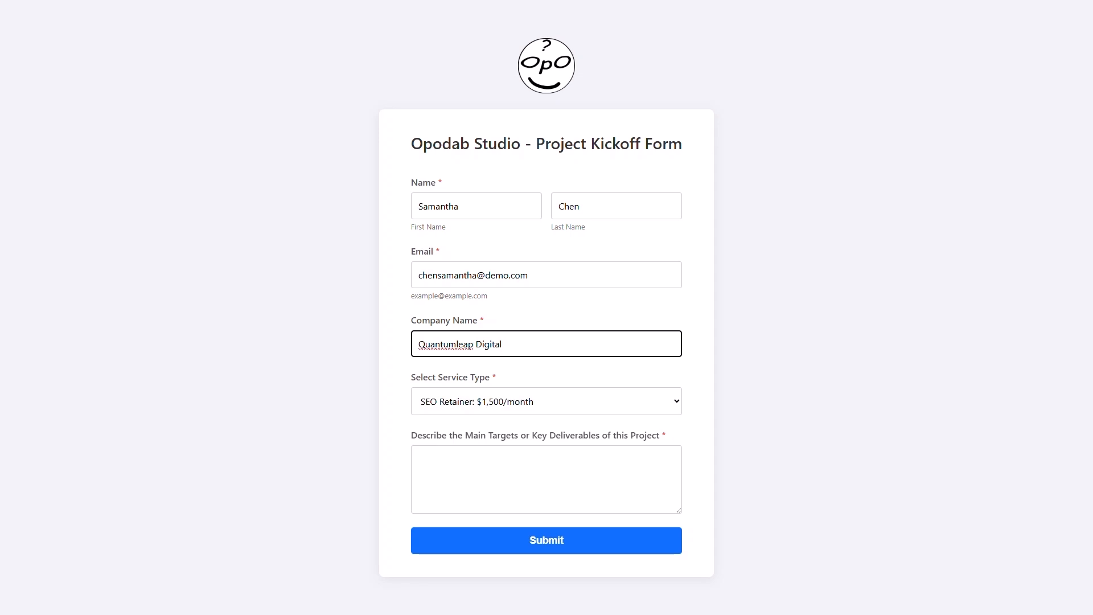
pyautogui.press('Tab')
pyautogui.write('Increase organic search traffi')
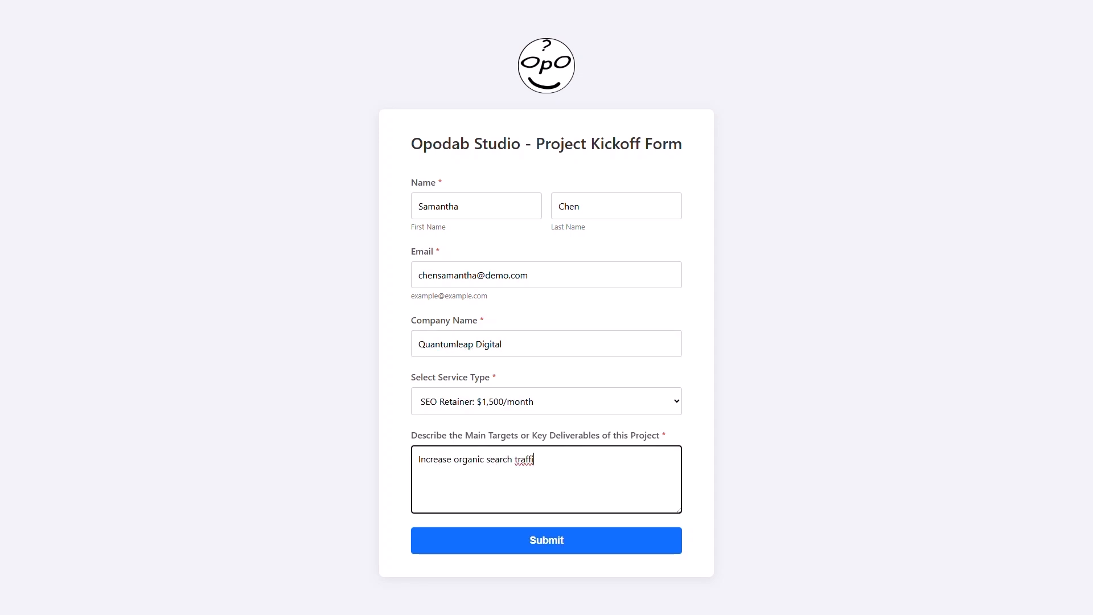
pyautogui.write('c by 20% in the next 6 months.')
pyautogui.press('Tab')
pyautogui.press('Return')
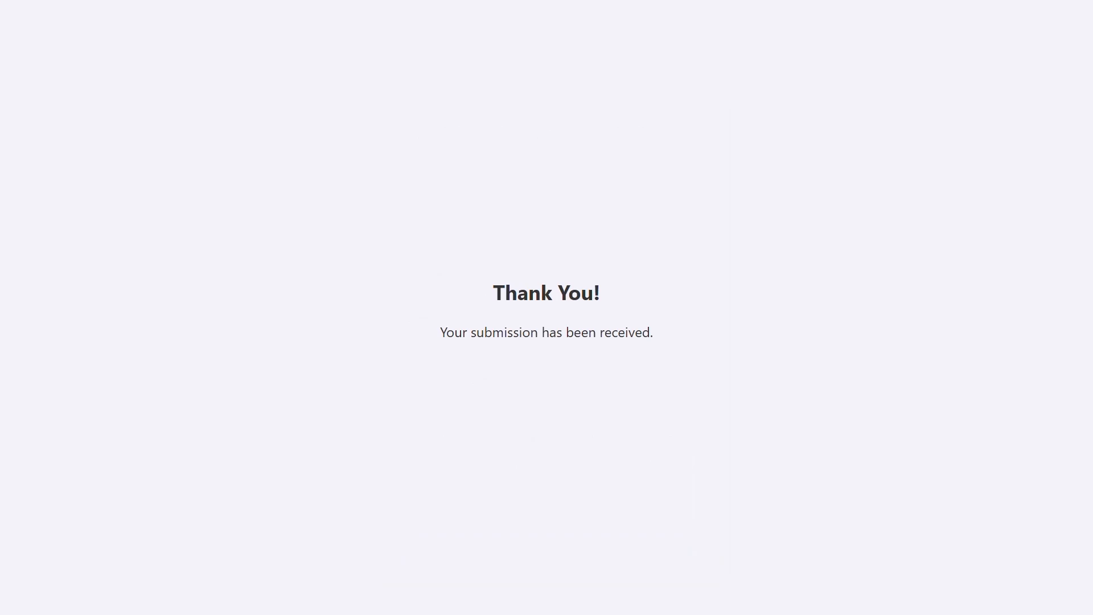